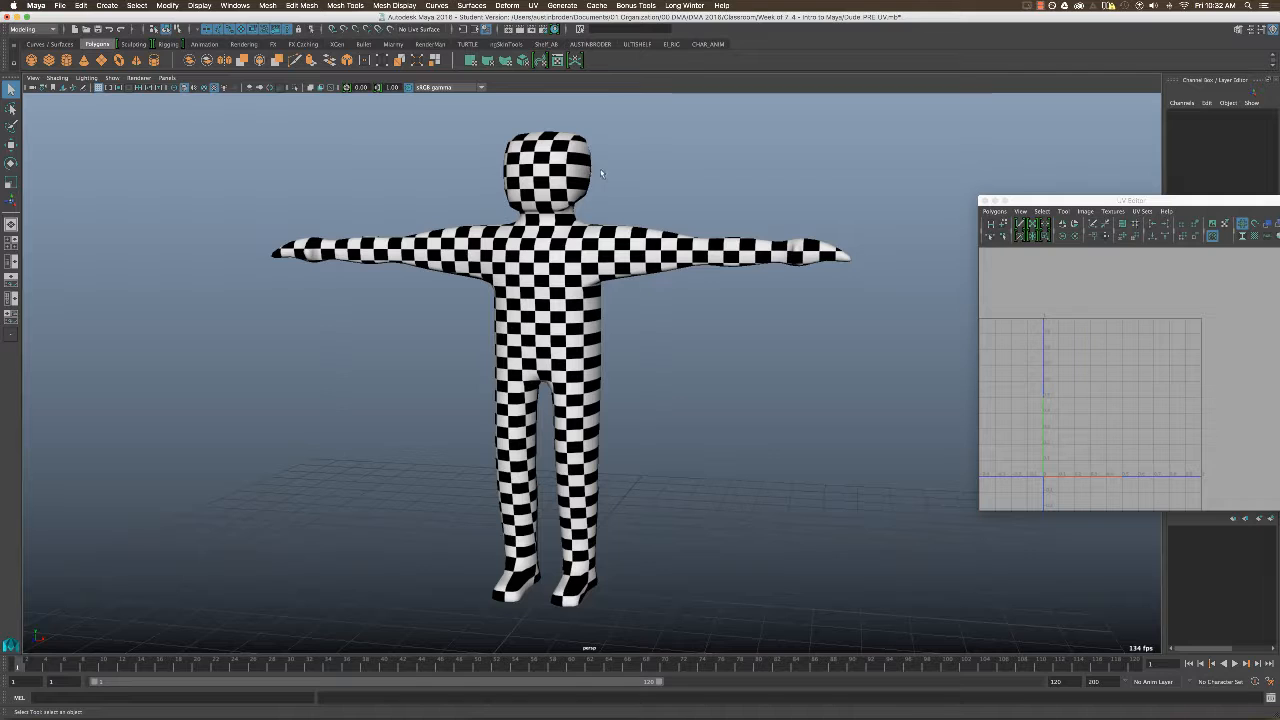
Select the character mesh and examine its full UV layout in the UV Editor.
left_click(729, 243)
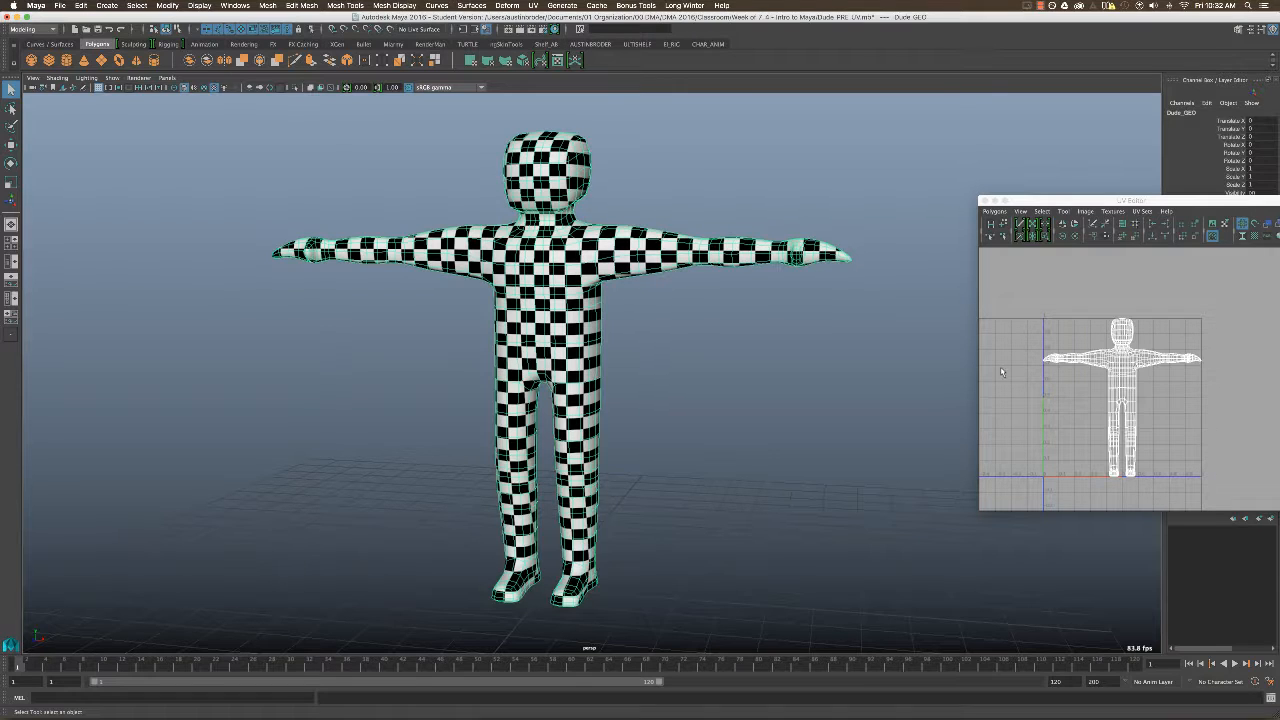
right_click_drag(1105, 326, 1256, 336, "alt")
middle_click_drag(1256, 336, 1270, 319, "alt")
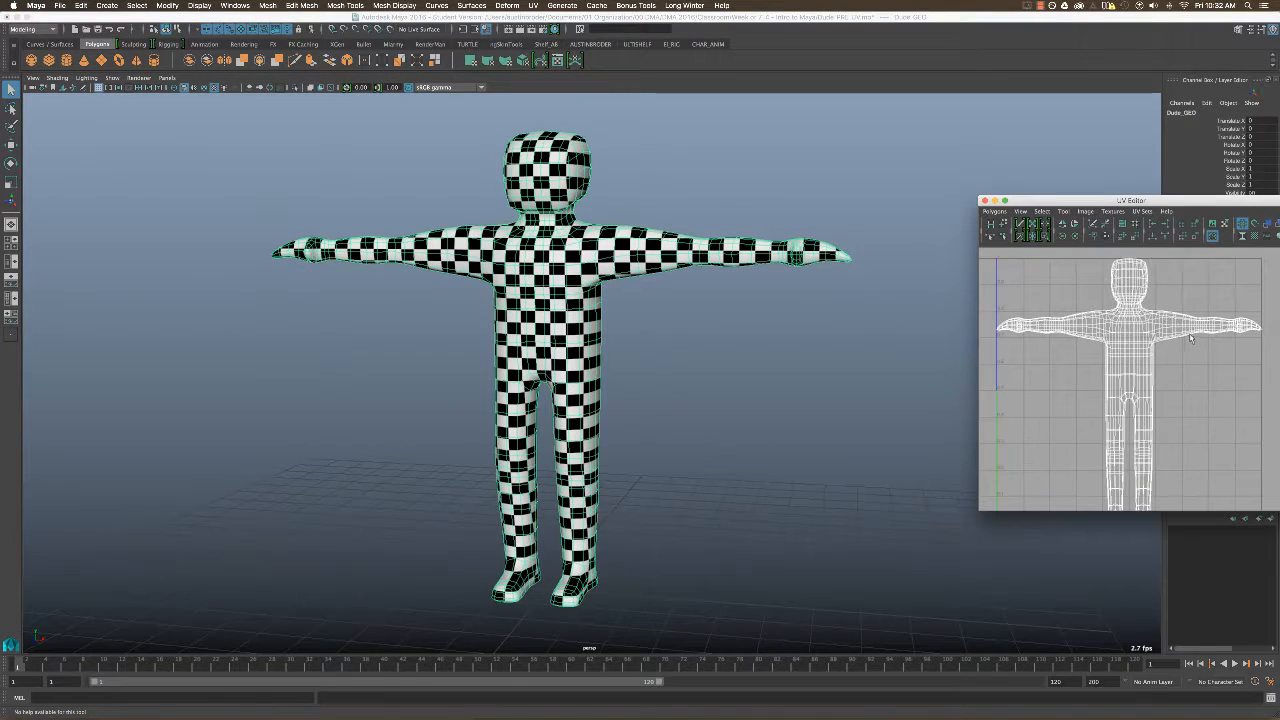
right_click_drag(1270, 319, 1149, 360, "alt")
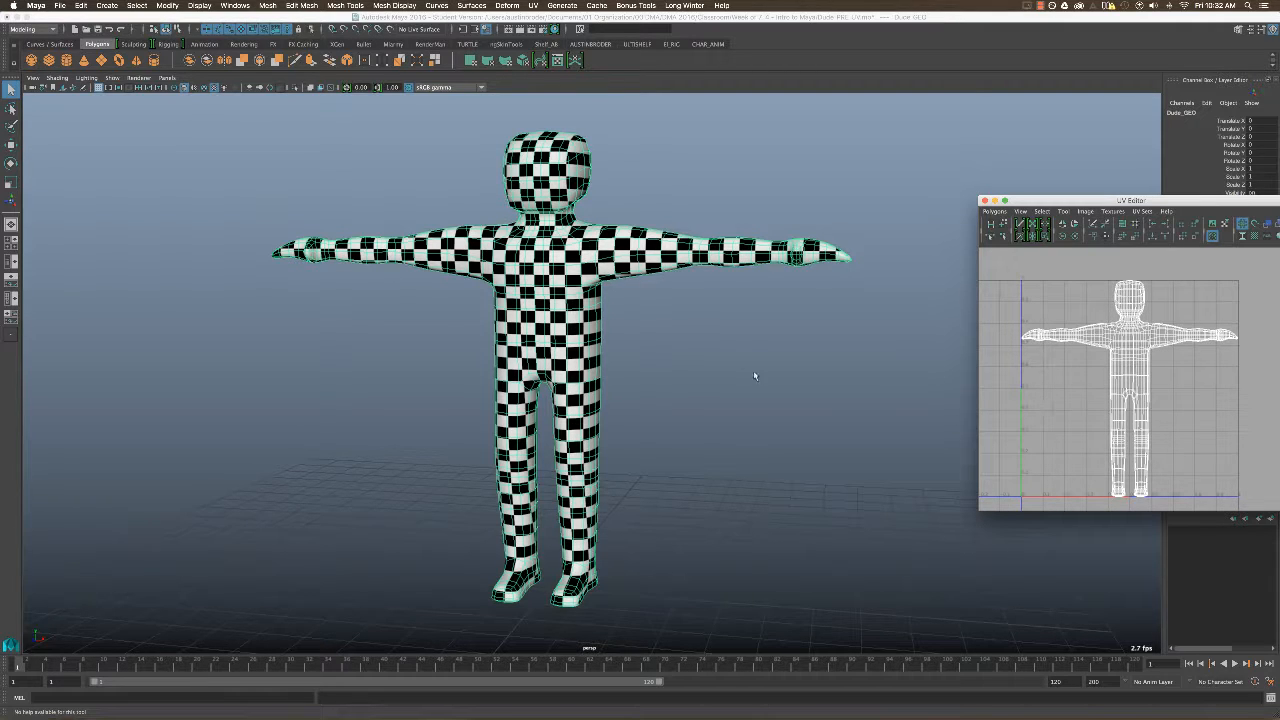
Examine the checker texture on the side of the head and compare it with the head's area of the UV layout.
left_click(602, 122)
middle_click_drag(640, 128, 674, 212, "alt")
right_click_drag(674, 212, 860, 229, "alt")
middle_click_drag(698, 163, 707, 297, "alt")
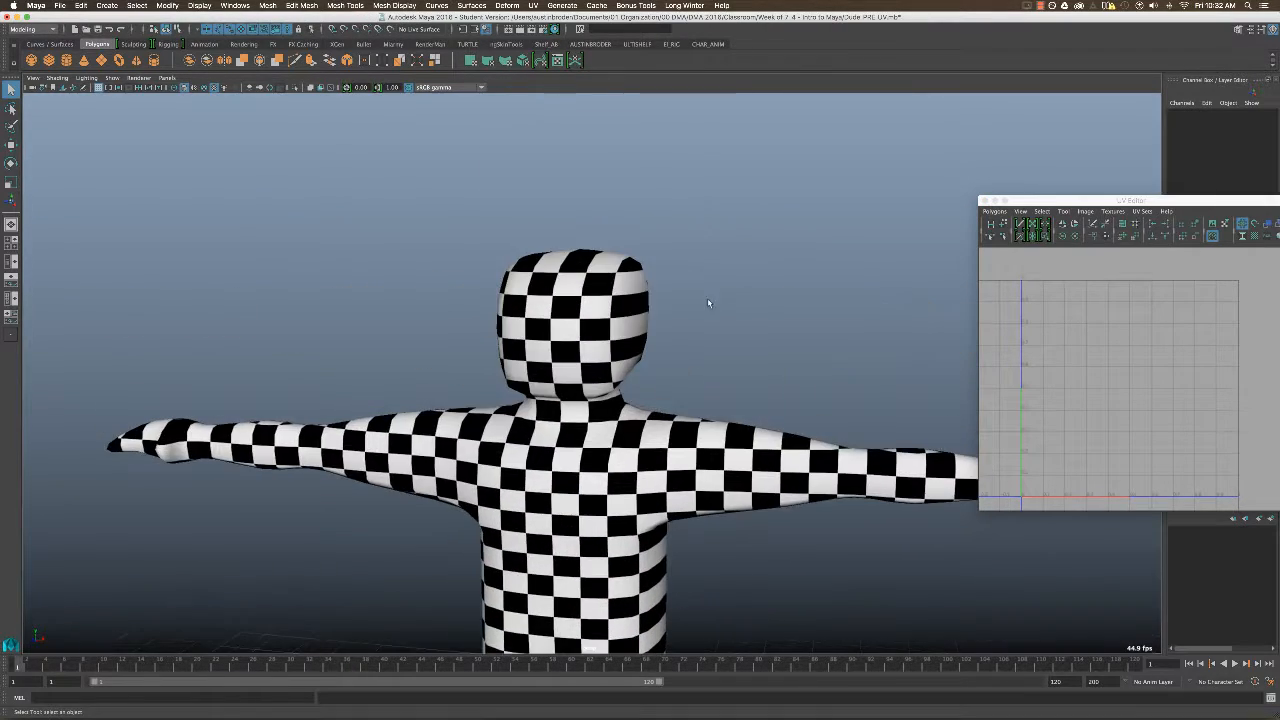
left_click_drag(707, 297, 651, 288, "alt")
left_click(617, 286)
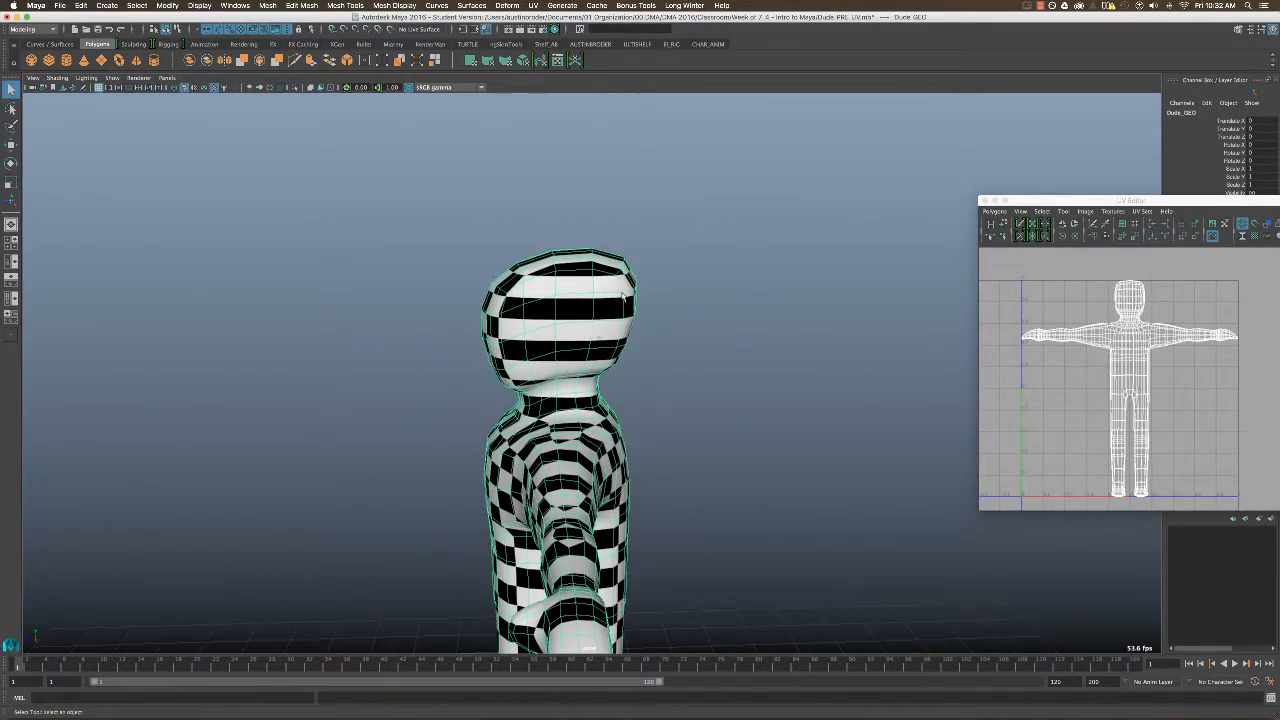
scroll(1098, 307, "up", 10)
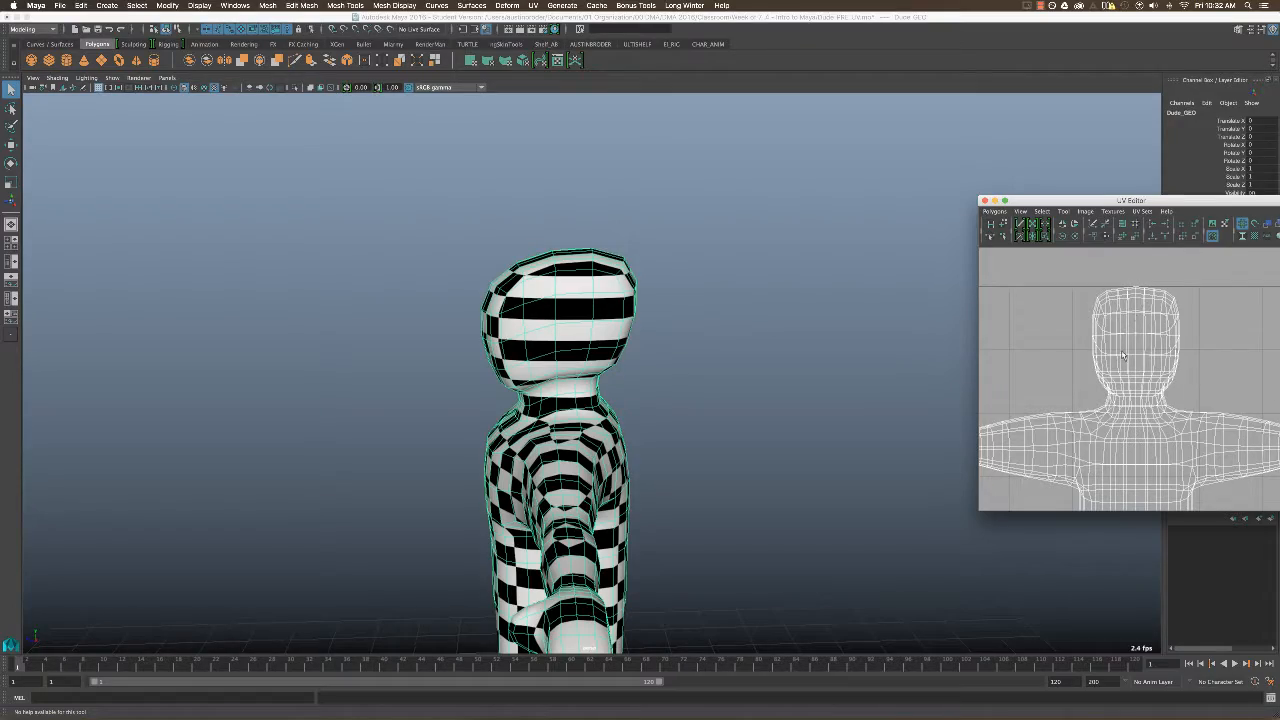
left_click_drag(660, 300, 642, 355, "alt")
Switch the character mesh to face selection mode.
right_click(642, 355)
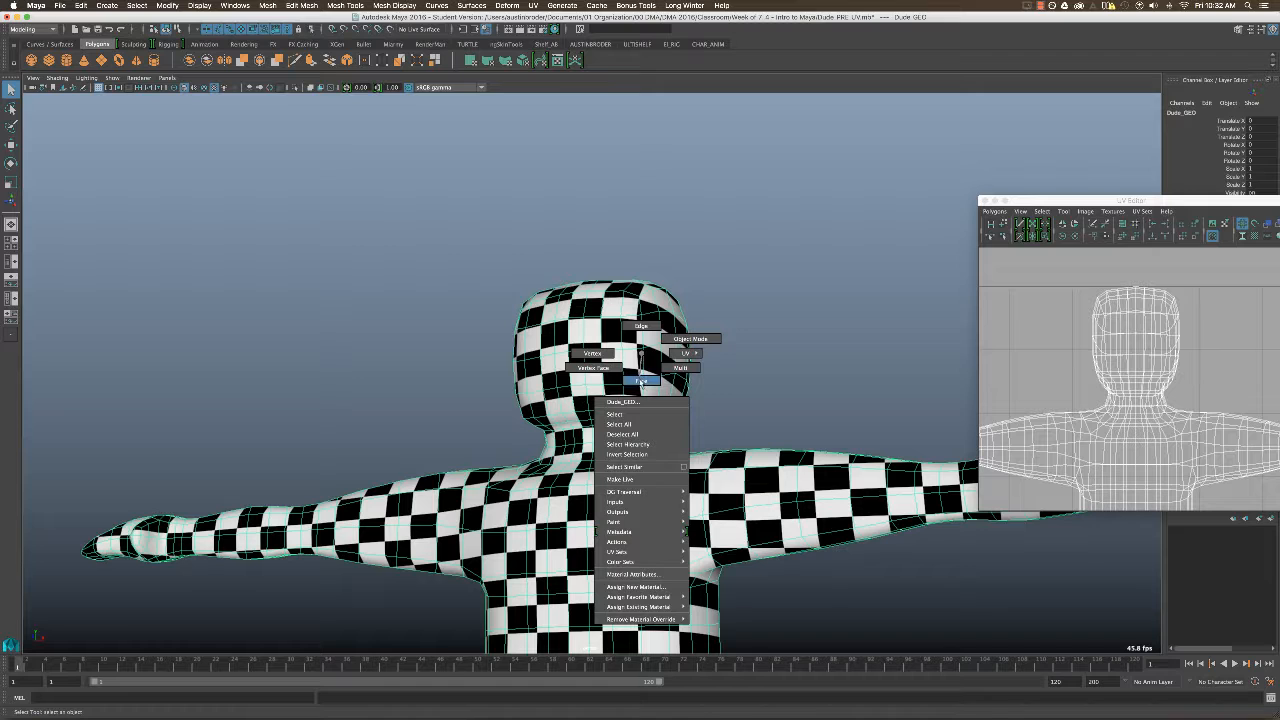
right_click_drag(643, 381, 643, 384)
left_click_drag(652, 390, 656, 362, "alt")
Reposition and widen the UV Editor window so the head and torso UVs fit inside it.
left_click_drag(1110, 199, 1083, 131)
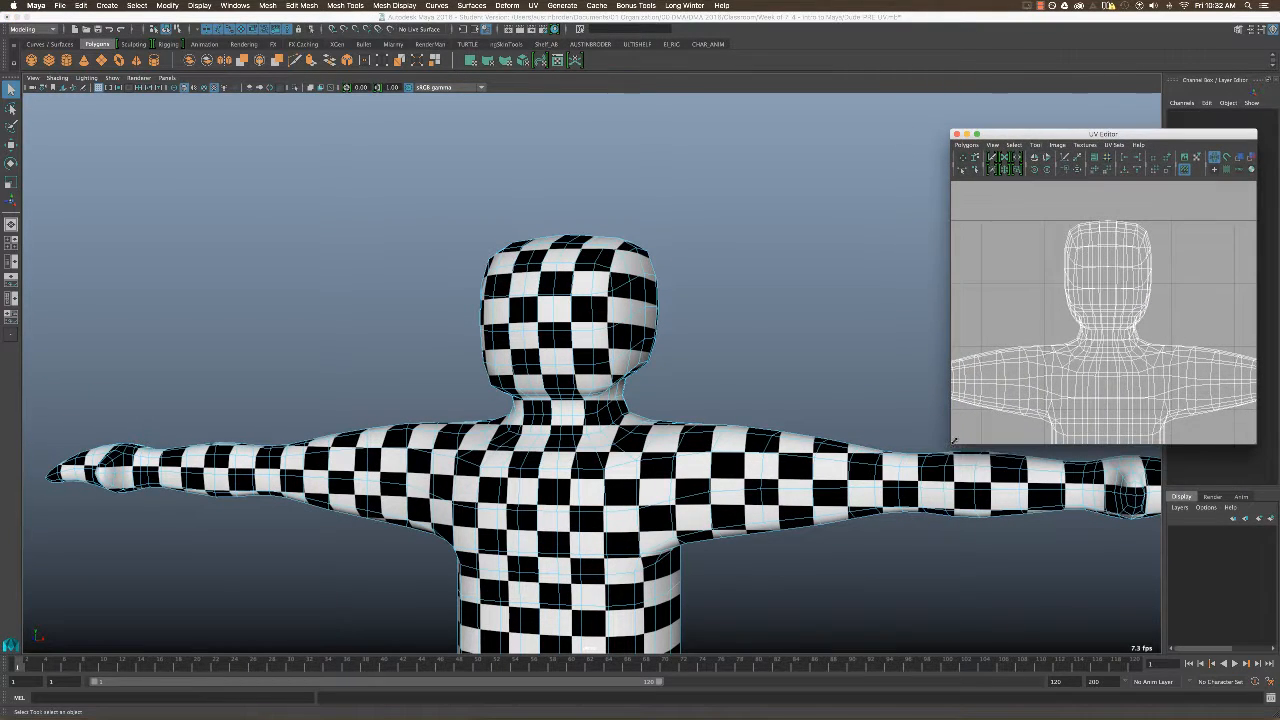
left_click_drag(950, 479, 904, 475)
scroll(1045, 280, "down", 6)
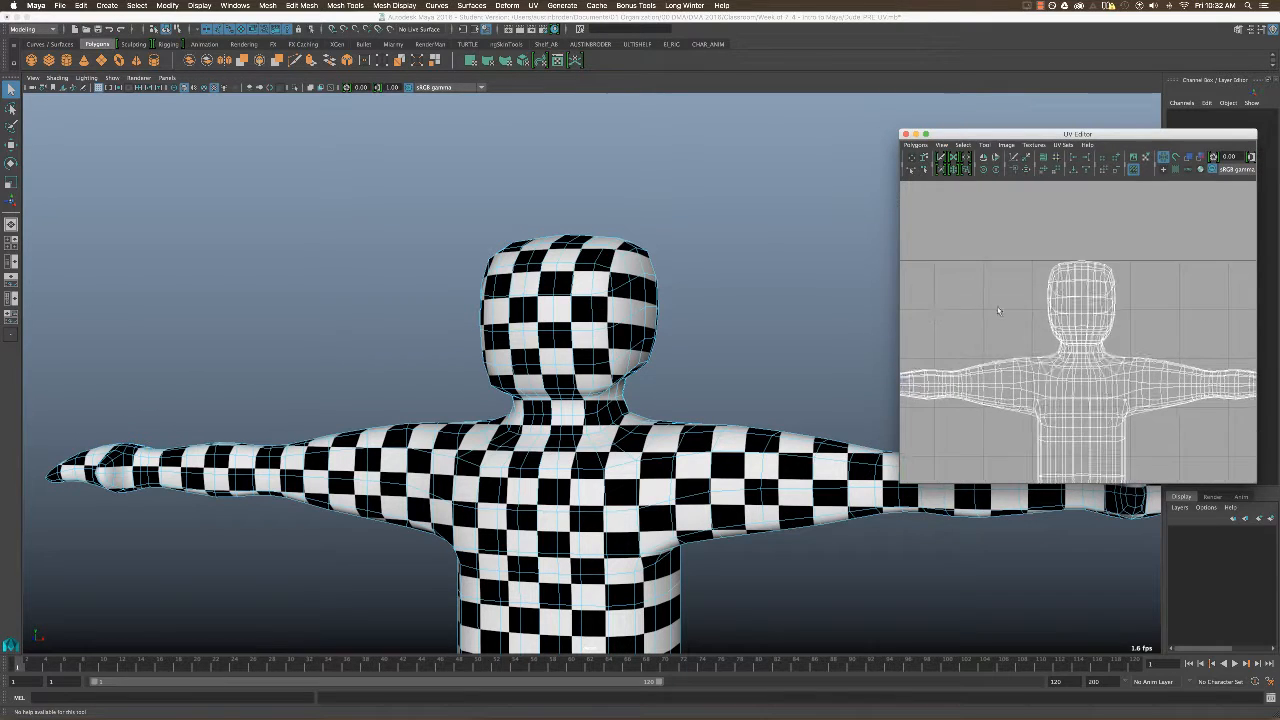
scroll(1080, 270, "up", 8)
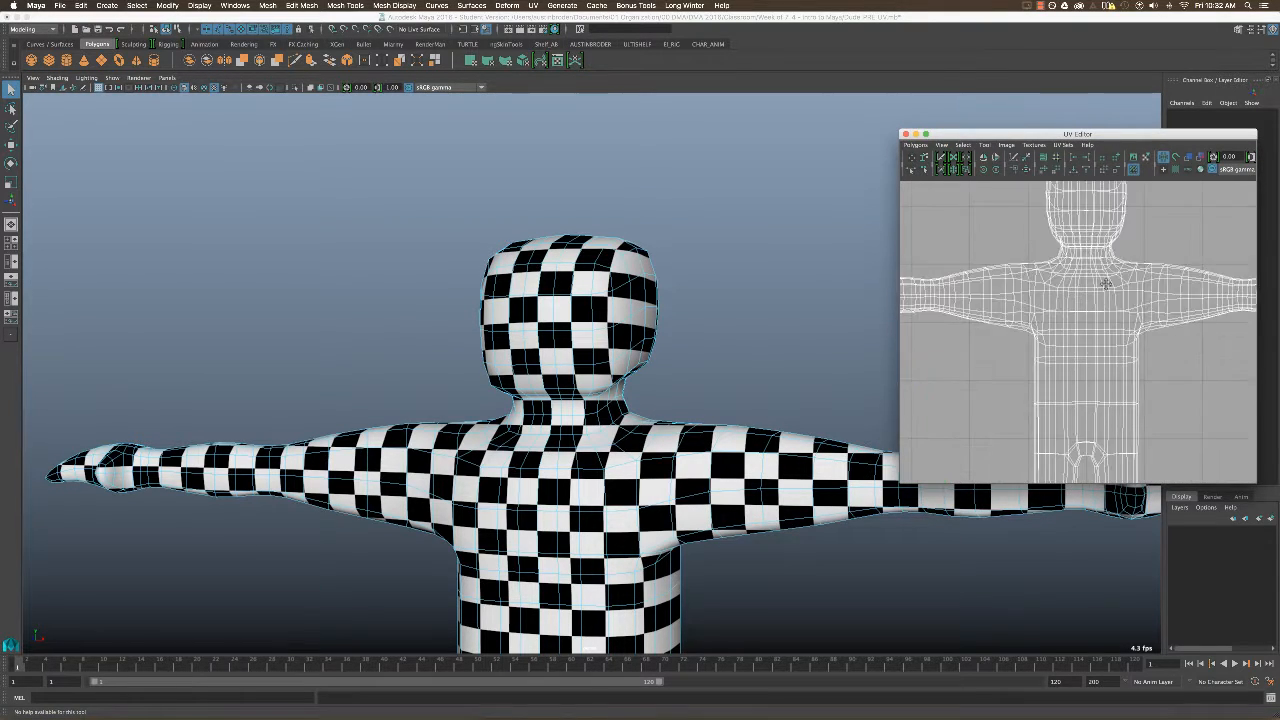
Select the horizontal loop of faces running around the middle of the head.
left_click_drag(632, 307, 725, 365, "alt")
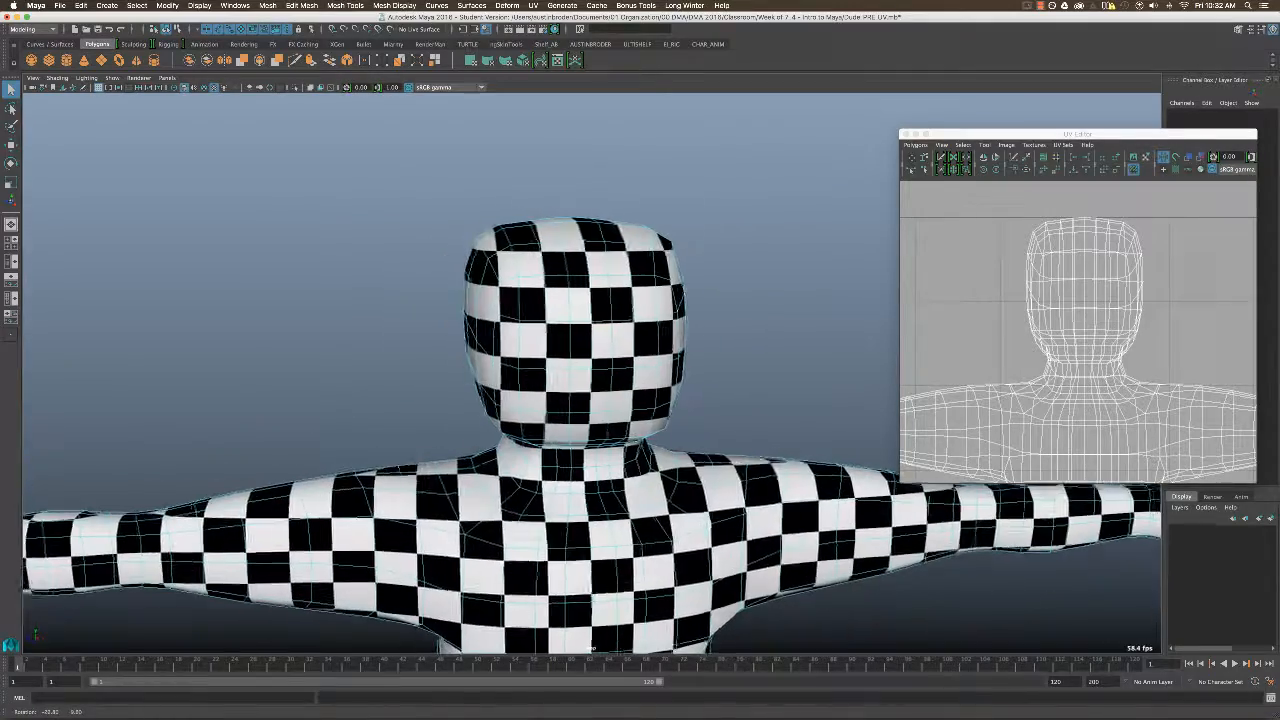
left_click(604, 343)
double_click(620, 348, "shift")
left_click_drag(716, 313, 1091, 293, "alt")
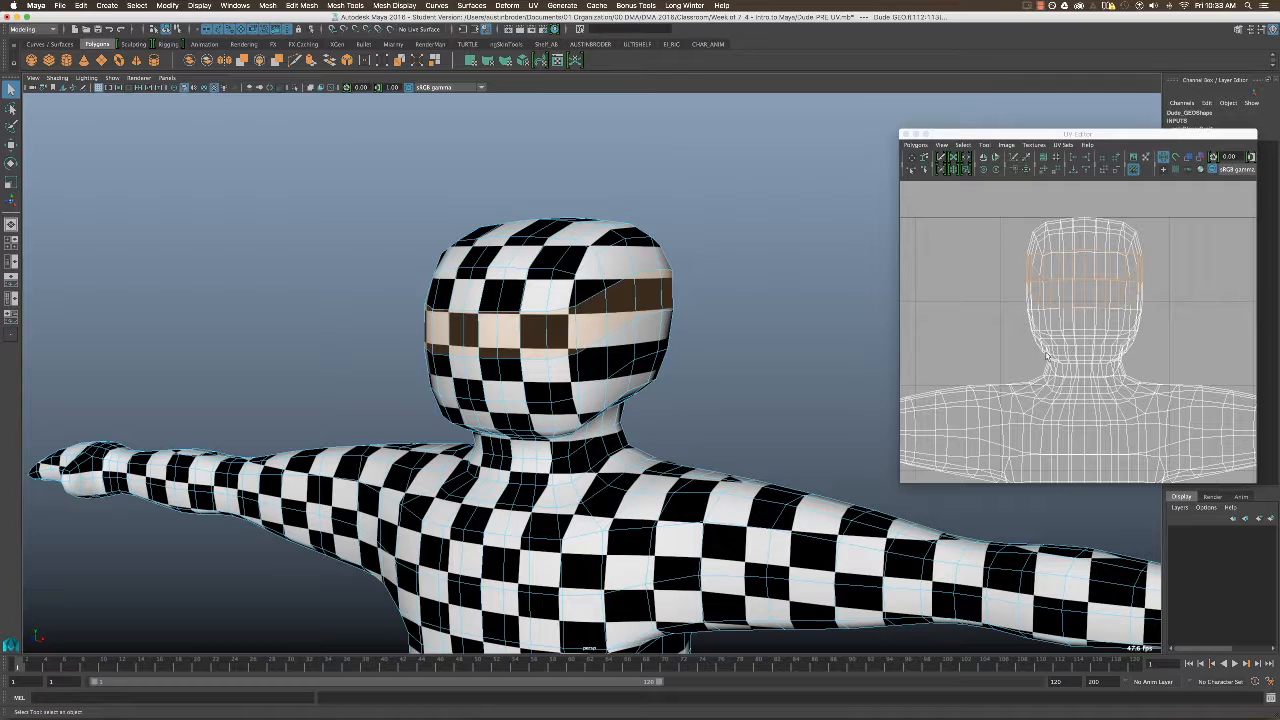
Add the neighbouring horizontal face loops, from the jaw up to the forehead, to the head selection.
left_click_drag(585, 285, 588, 330, "alt")
left_click(574, 398, "shift")
double_click(601, 386, "shift")
left_click(580, 366, "shift")
double_click(602, 348, "shift")
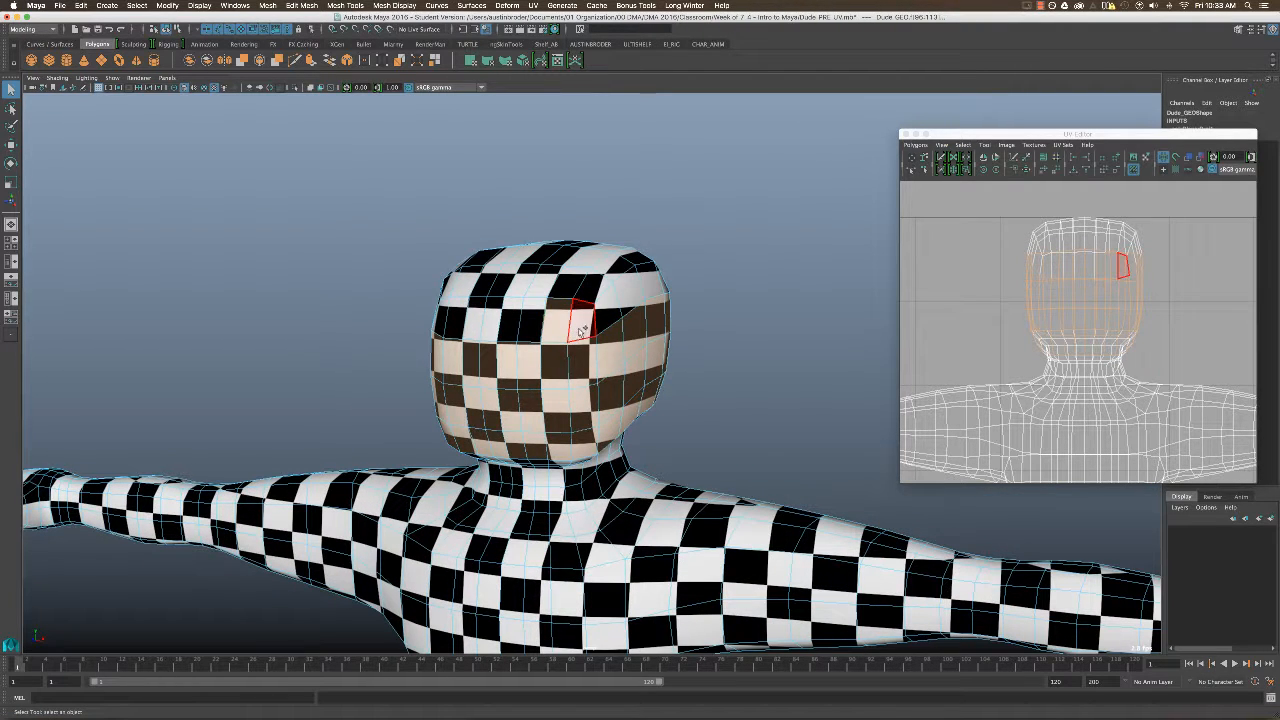
double_click(586, 328, "shift")
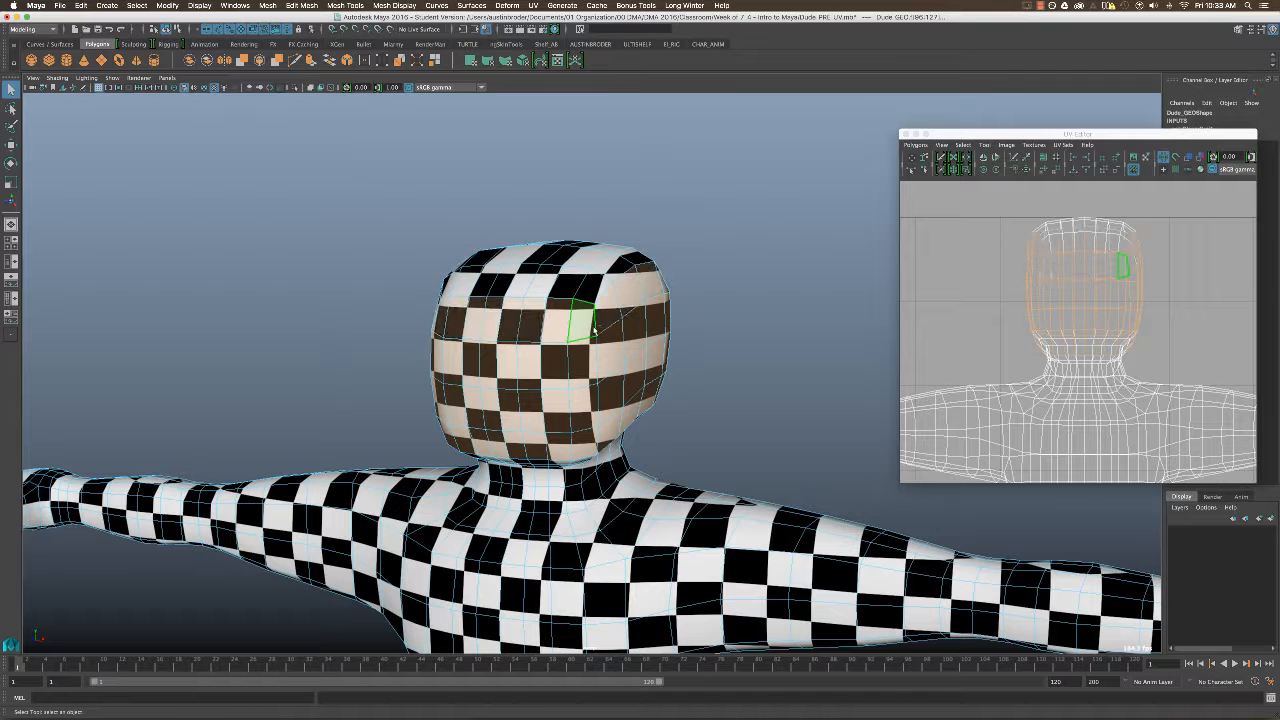
Try to add individual faces on the upper forehead to the selection and undo the last pick.
left_click(545, 285, "shift")
left_click(566, 290, "shift")
left_click(582, 291, "shift")
key("super+z")
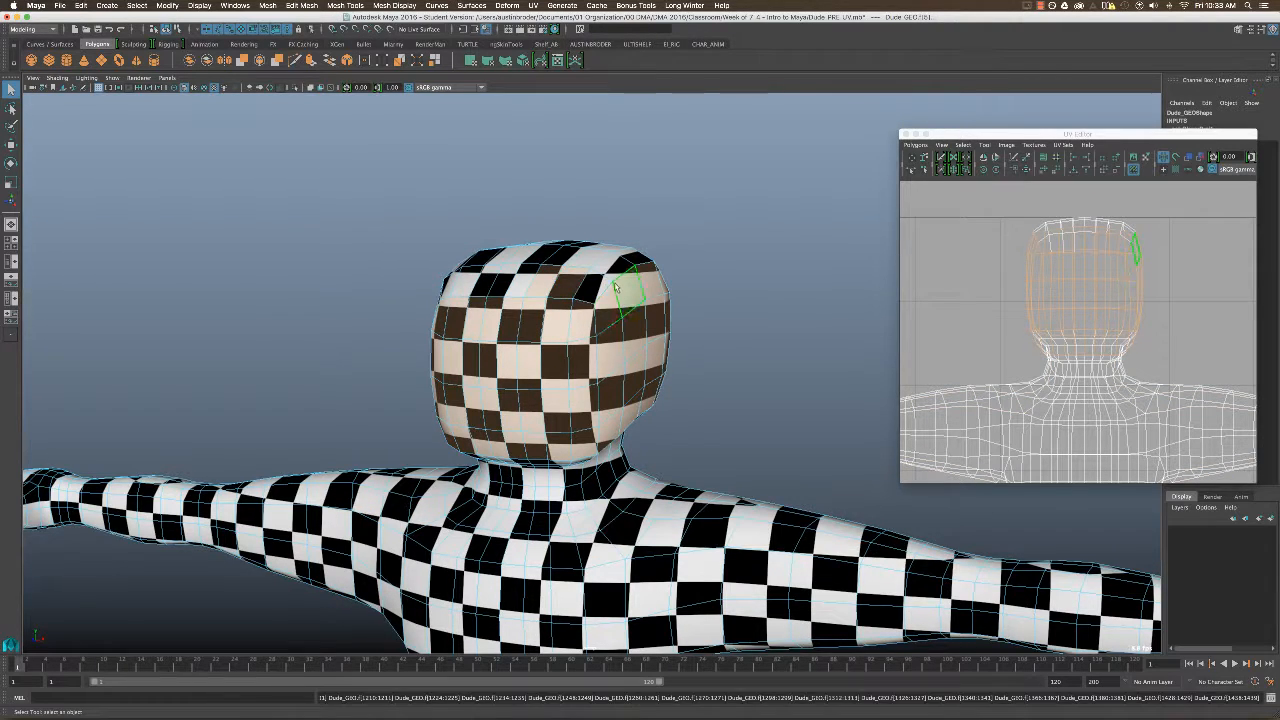
Add all remaining faces at the top of the head to the selection in wireframe display, and return to shaded display.
mouse_move(626, 288)
left_mouse_down("alt")
mouse_move(604, 338)
mouse_move(645, 292)
left_mouse_up("alt")
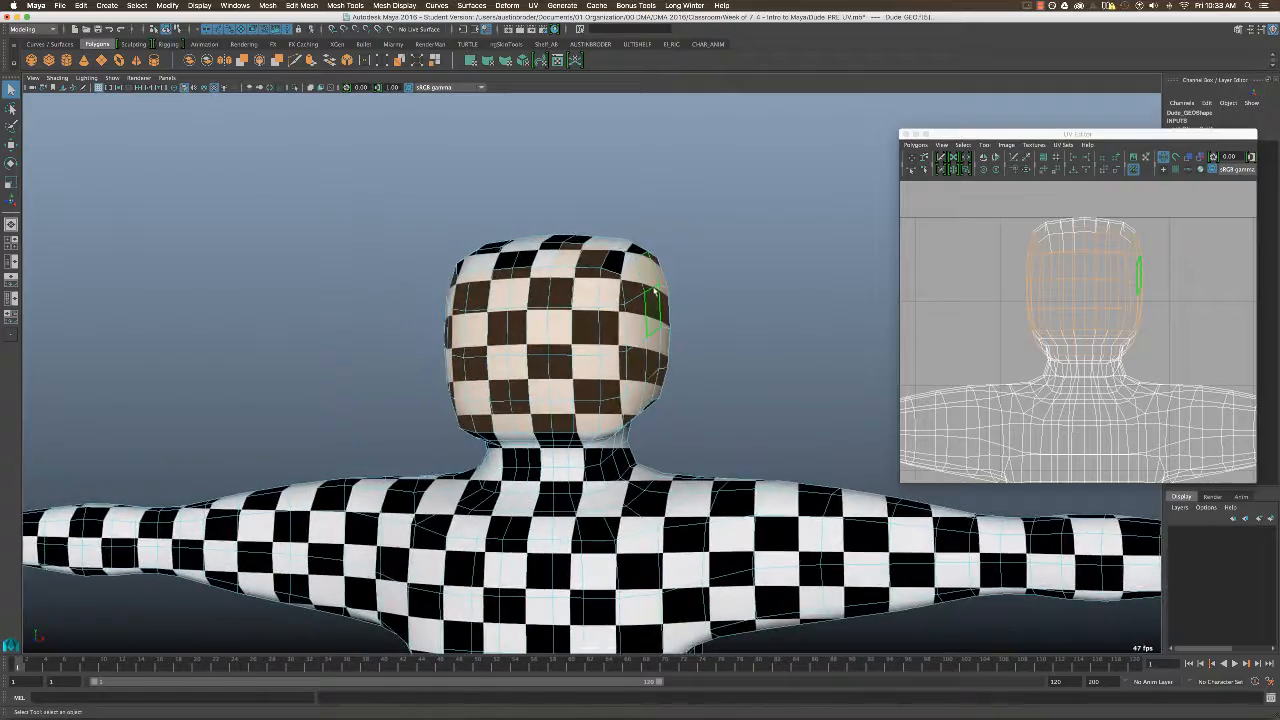
key("4")
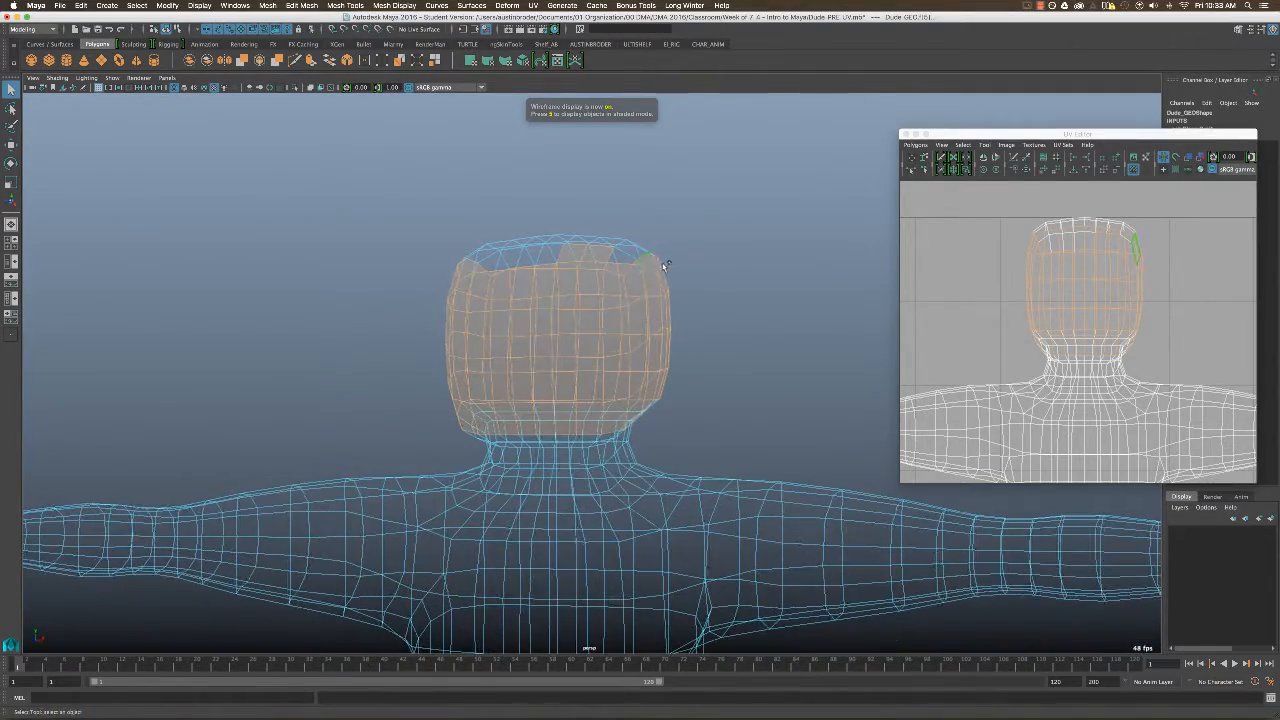
left_click_drag(647, 208, 423, 310, "ctrl+shift")
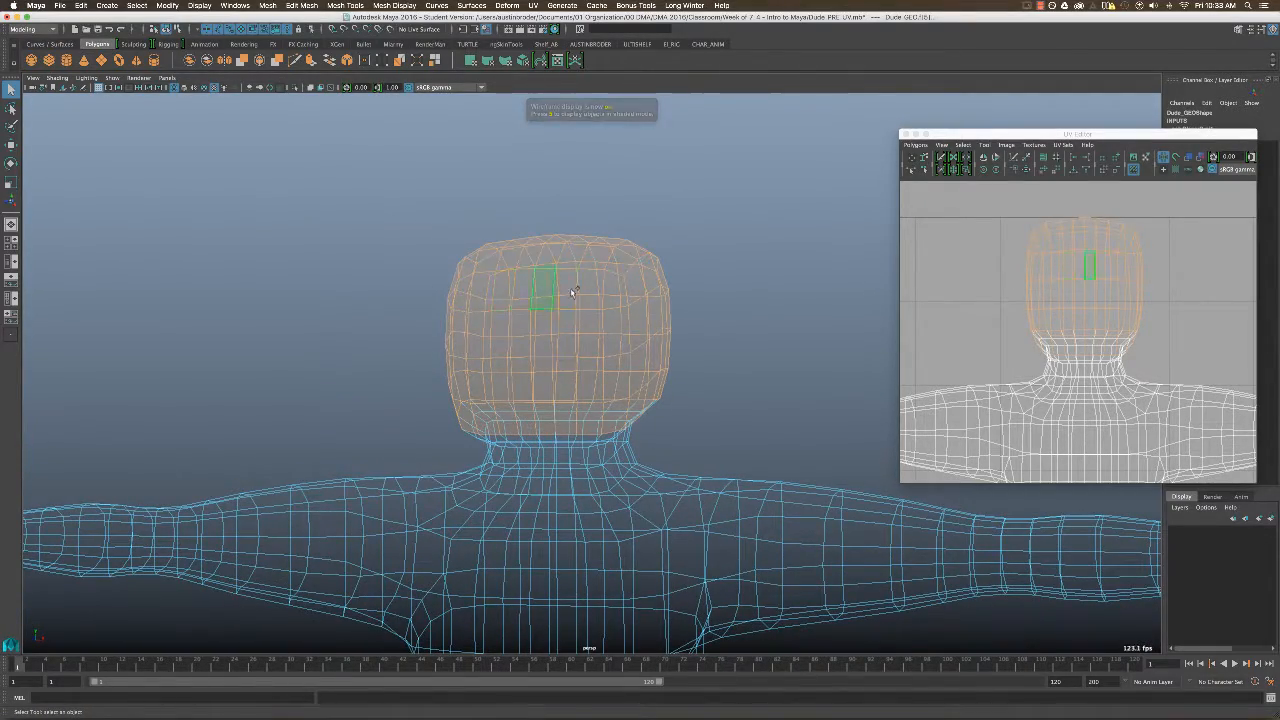
mouse_move(571, 286)
left_mouse_down("alt")
mouse_move(633, 278)
mouse_move(552, 405)
mouse_move(660, 286)
left_mouse_up("alt")
key("5")
middle_click_drag(1074, 332, 1068, 328, "alt")
scroll(1068, 328, "down", 2)
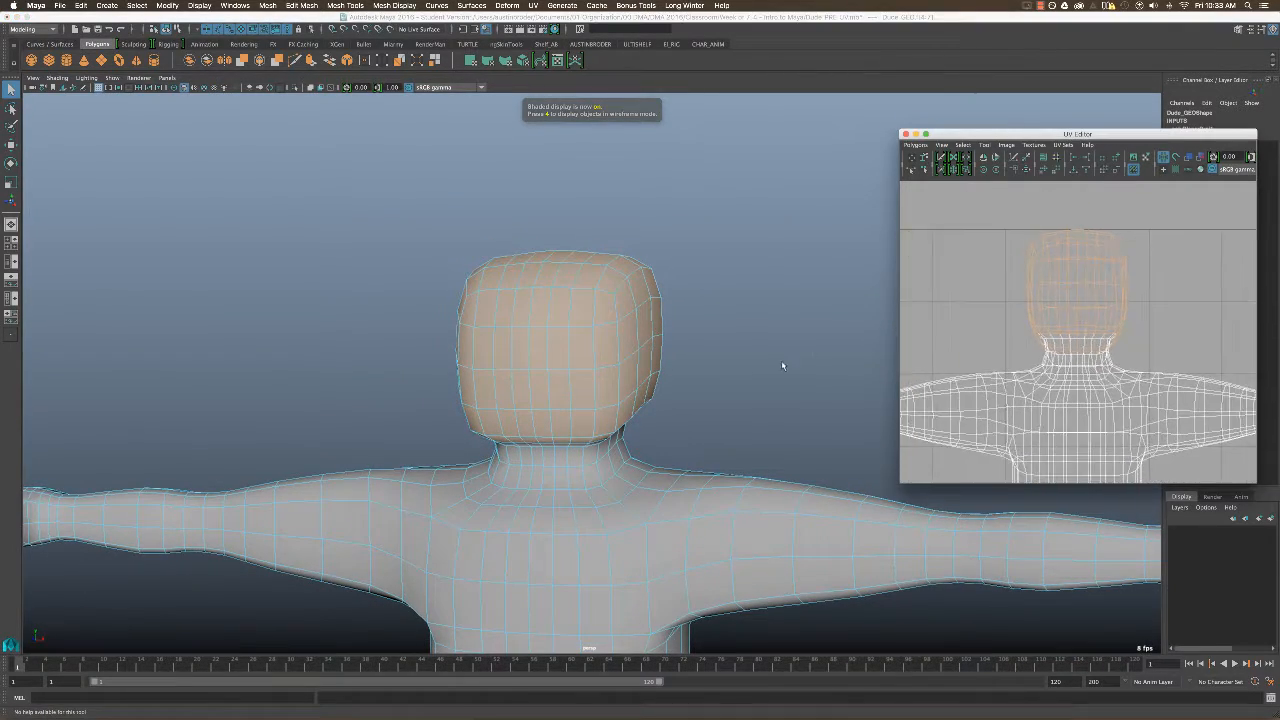
scroll(740, 350, "down", 3)
mouse_move(640, 330)
left_mouse_down("alt")
mouse_move(633, 312)
mouse_move(610, 340)
mouse_move(651, 306)
left_mouse_up("alt")
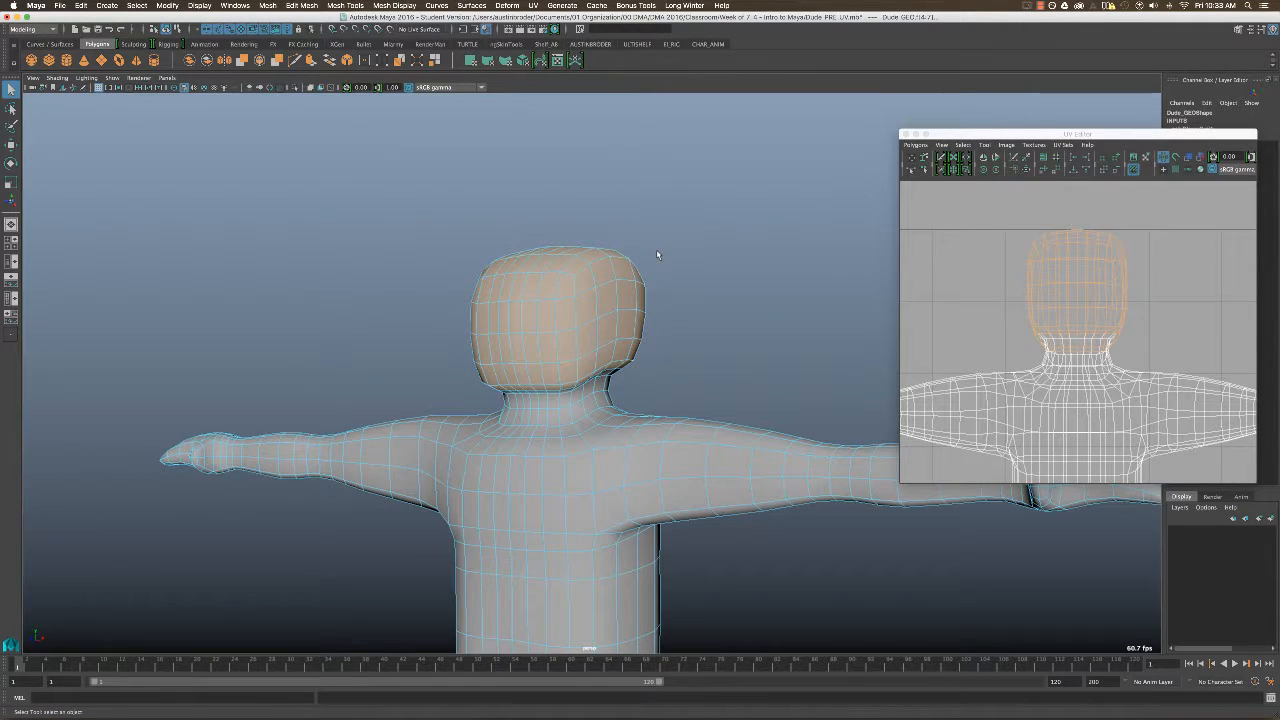
Apply a Spherical UV projection to the selected head faces.
left_click(531, 5)
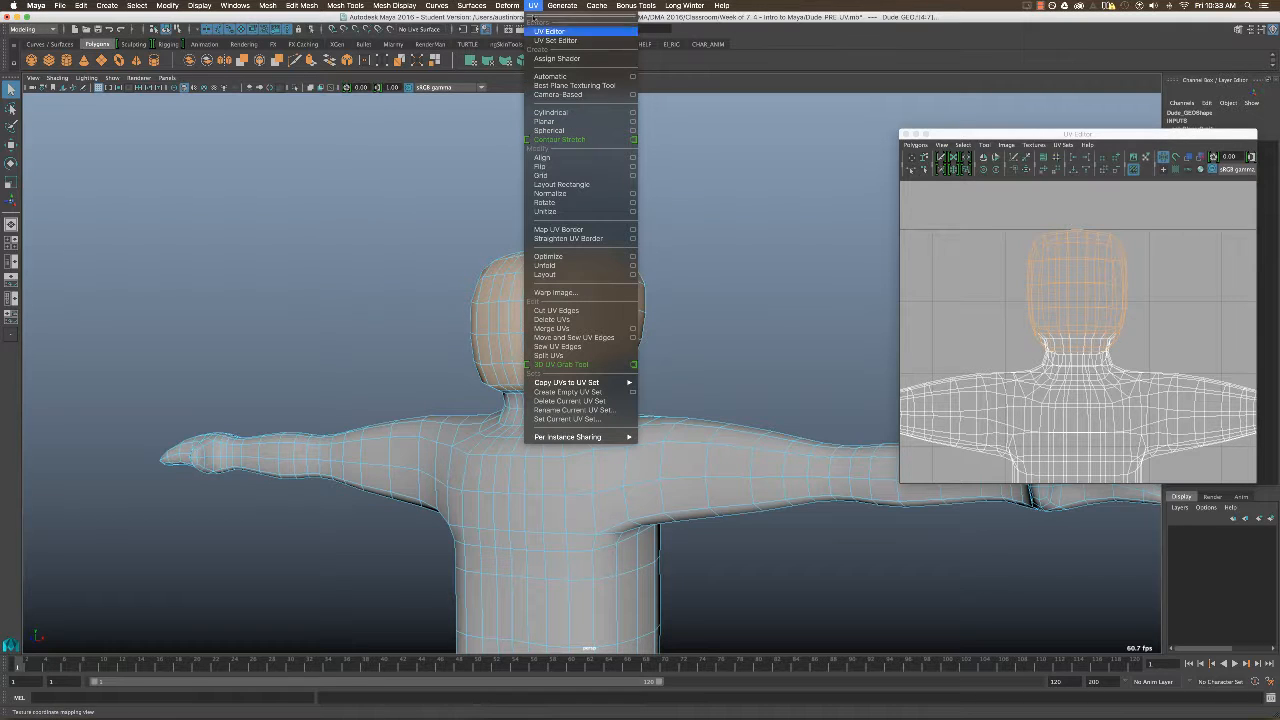
left_click(556, 58)
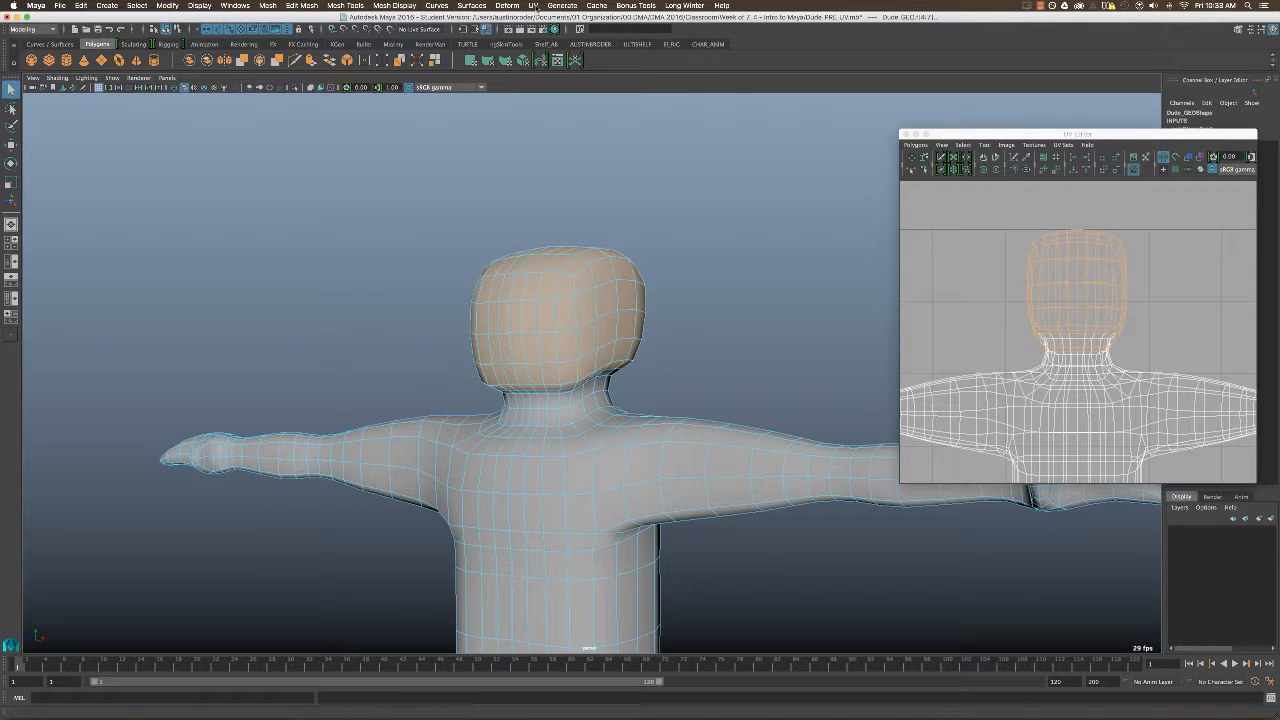
left_click(534, 6)
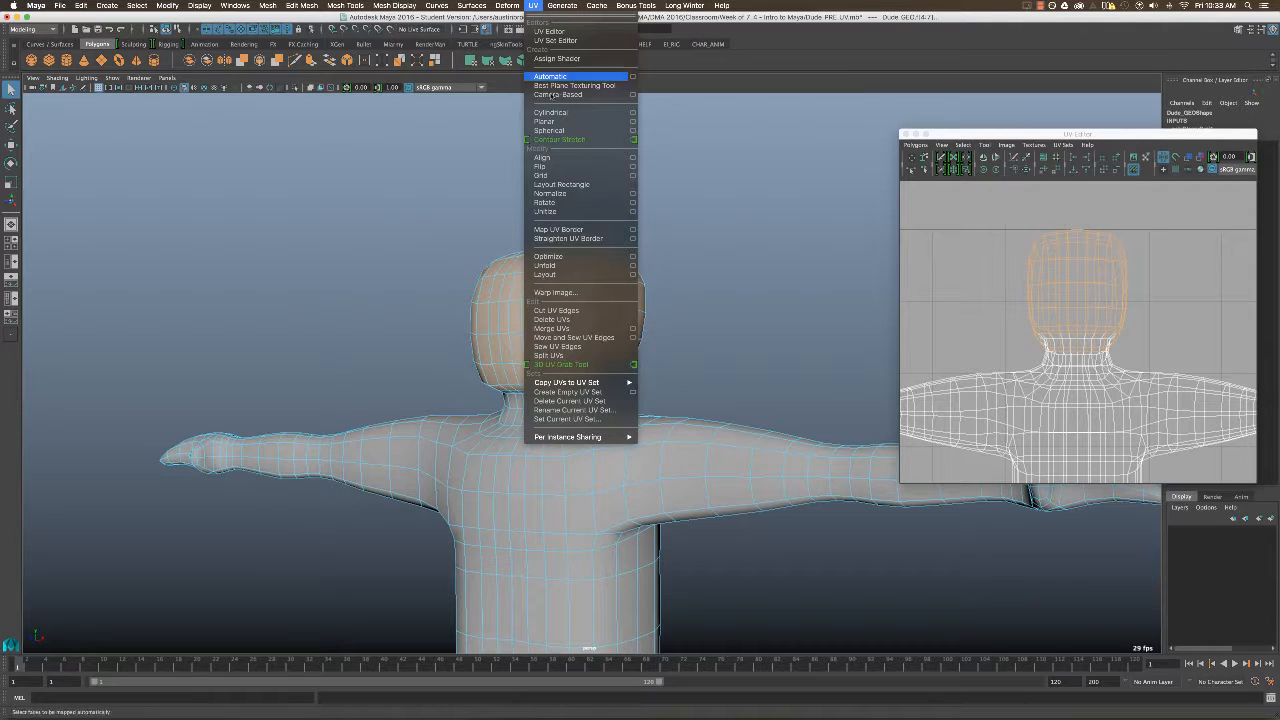
left_click(556, 133)
Move the head's projected UV shell straight up, clear of the body's UVs.
scroll(1186, 323, "down", 4)
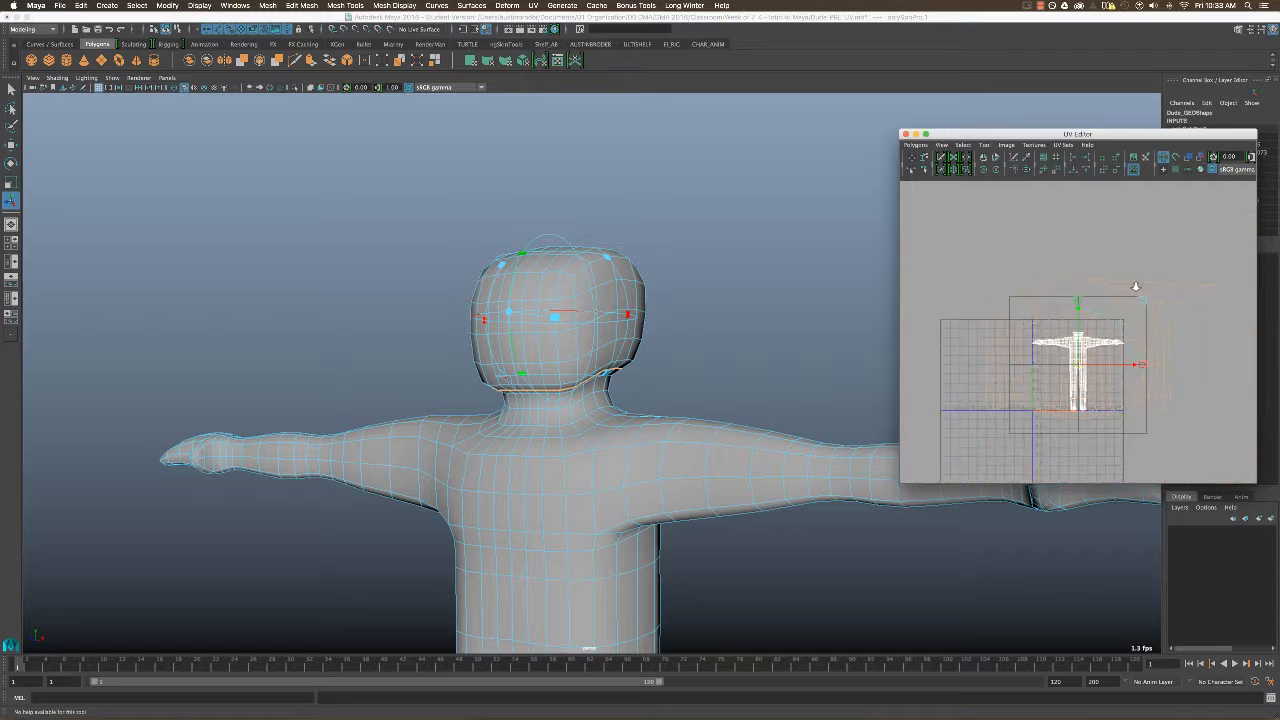
key("w")
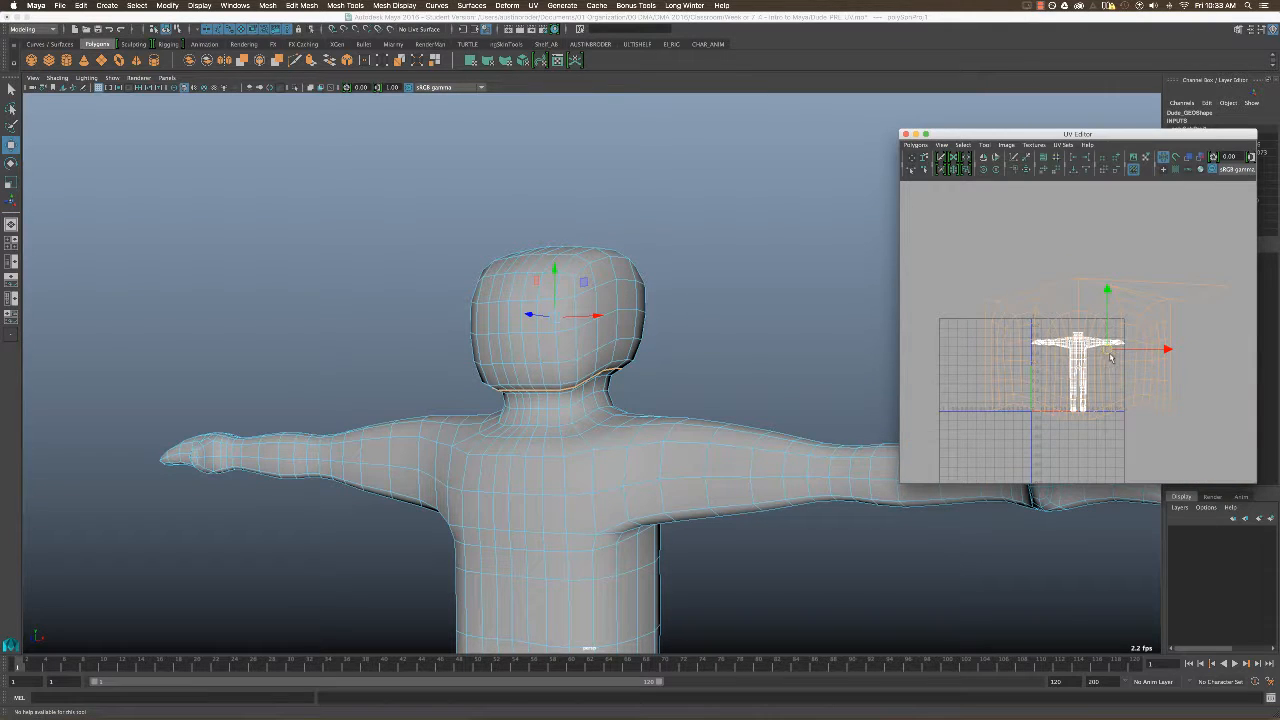
left_click_drag(1108, 350, 1106, 237)
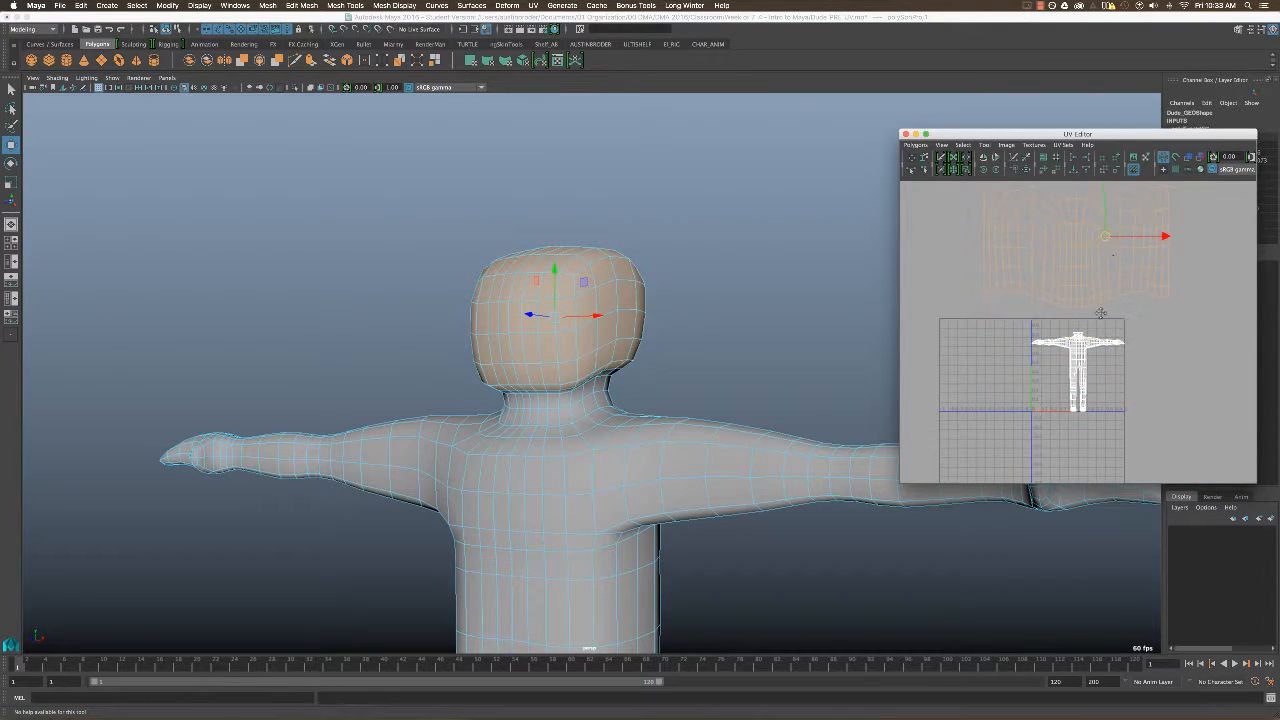
middle_click_drag(1100, 314, 1090, 375, "alt")
scroll(1117, 335, "up", 1)
scroll(1087, 313, "up", 1)
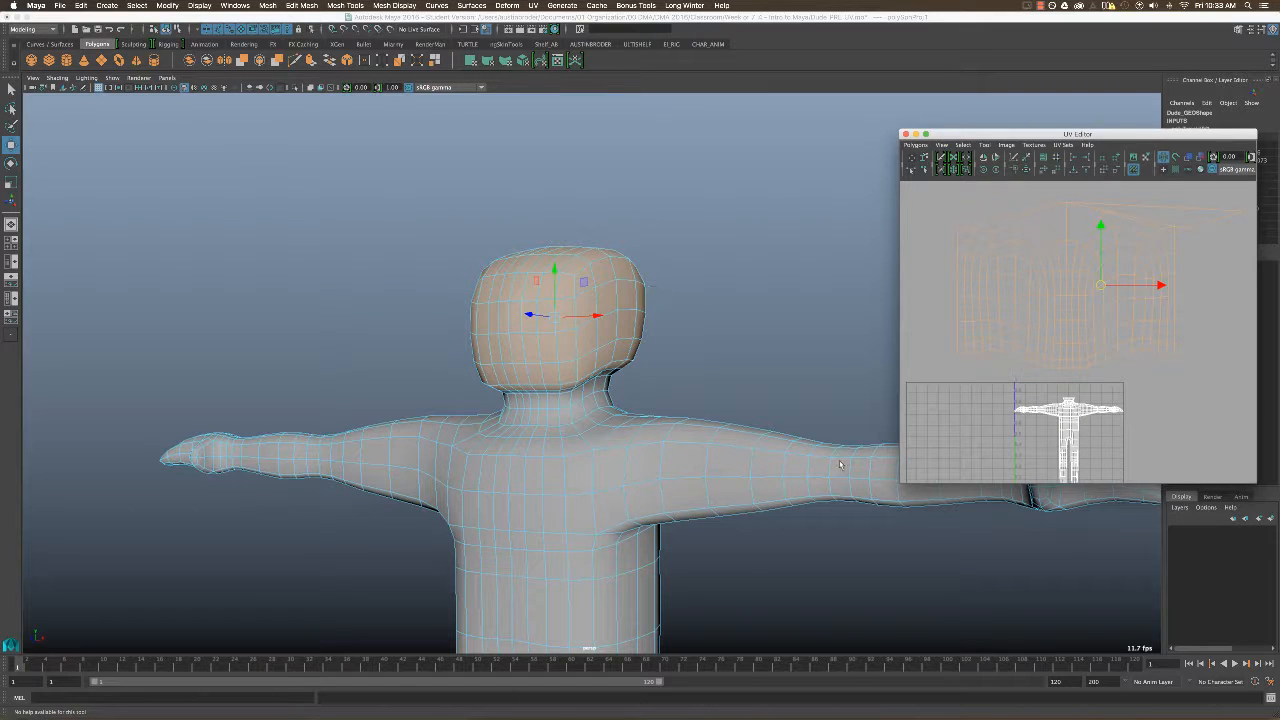
right_click_drag(1080, 260, 1138, 279, "alt")
middle_click_drag(1137, 281, 1153, 334, "alt")
right_click_drag(1153, 334, 1126, 299, "alt")
middle_click_drag(1126, 299, 1102, 304, "alt")
key("q")
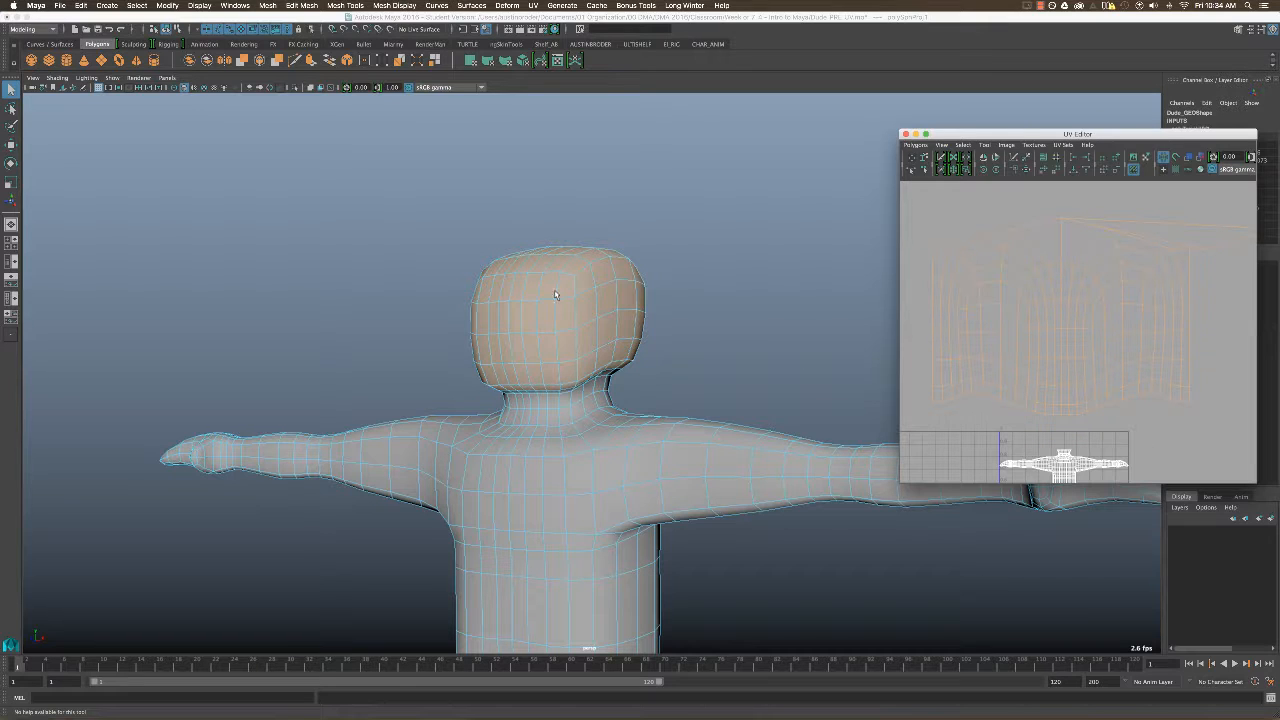
Turn on textured display and inspect the checker pattern on the side of the head.
key("6")
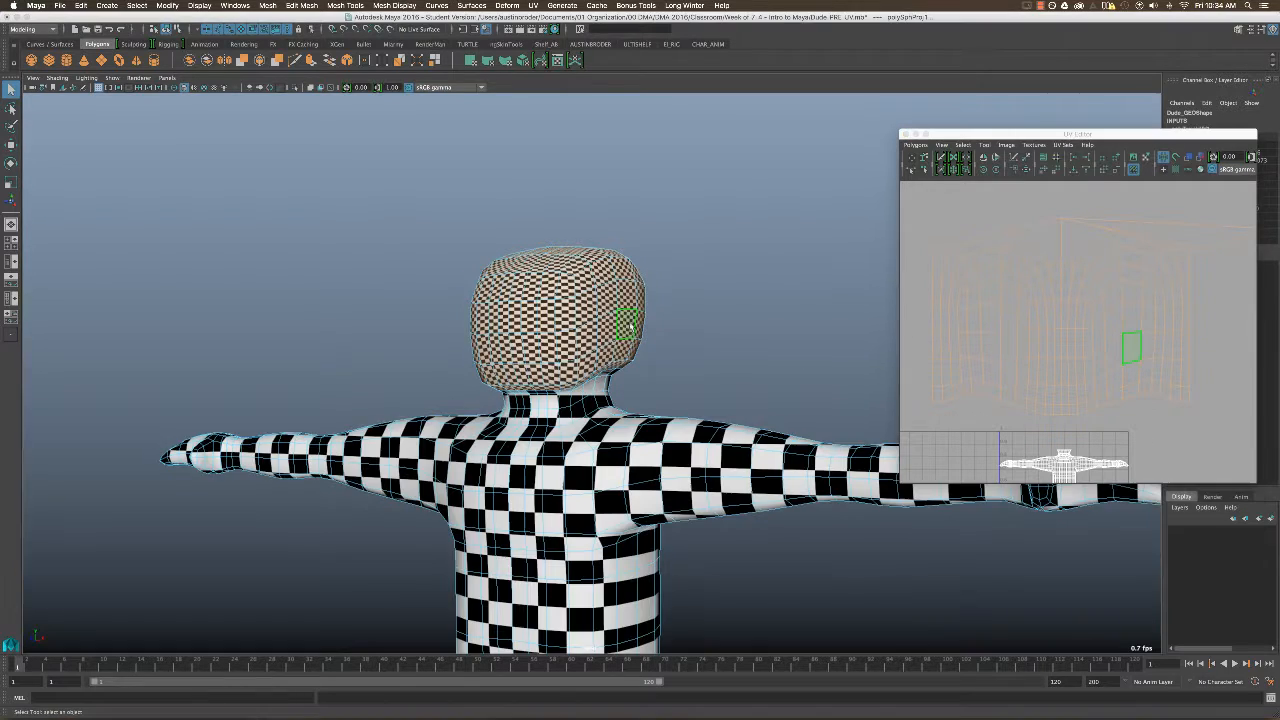
middle_click_drag(647, 331, 646, 311, "alt")
left_click_drag(647, 311, 960, 348, "alt")
Scale the head's UV shell down uniformly until its checkers are close in size to those on the body.
left_click(1093, 302)
key("r")
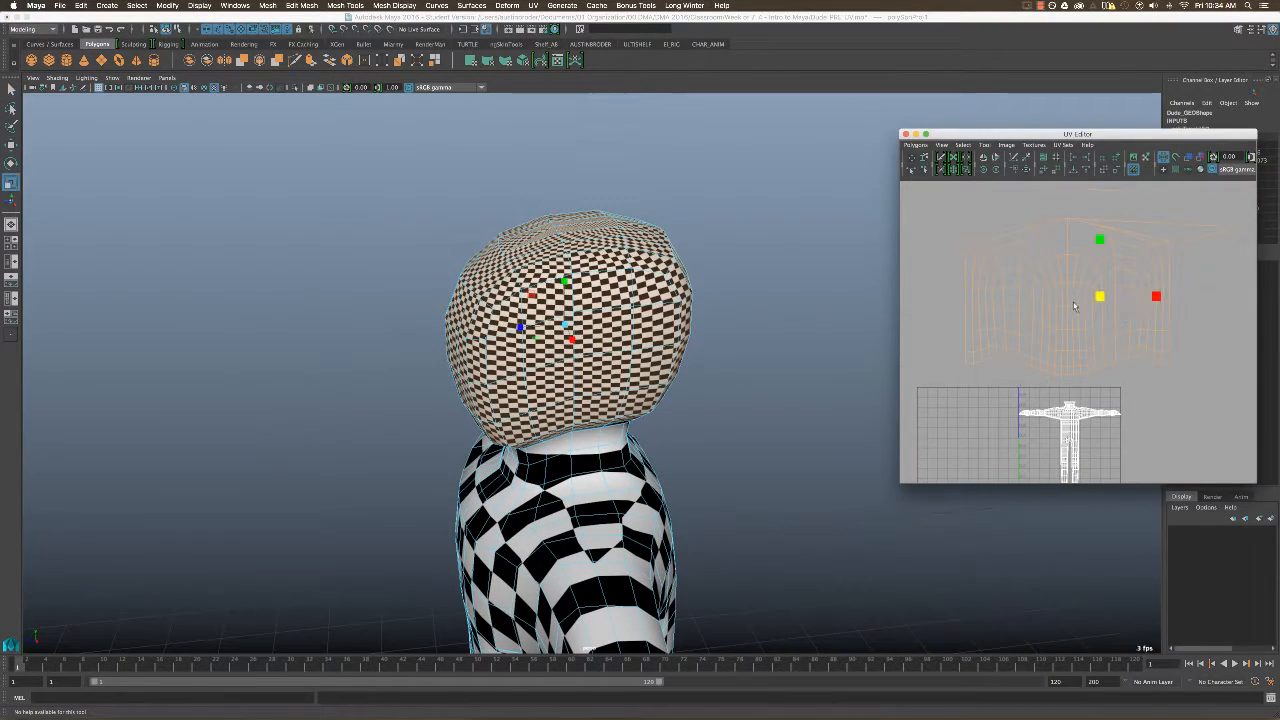
left_click_drag(470, 410, 640, 376, "alt")
right_click_drag(640, 376, 577, 378, "alt")
left_click_drag(577, 378, 658, 365, "alt")
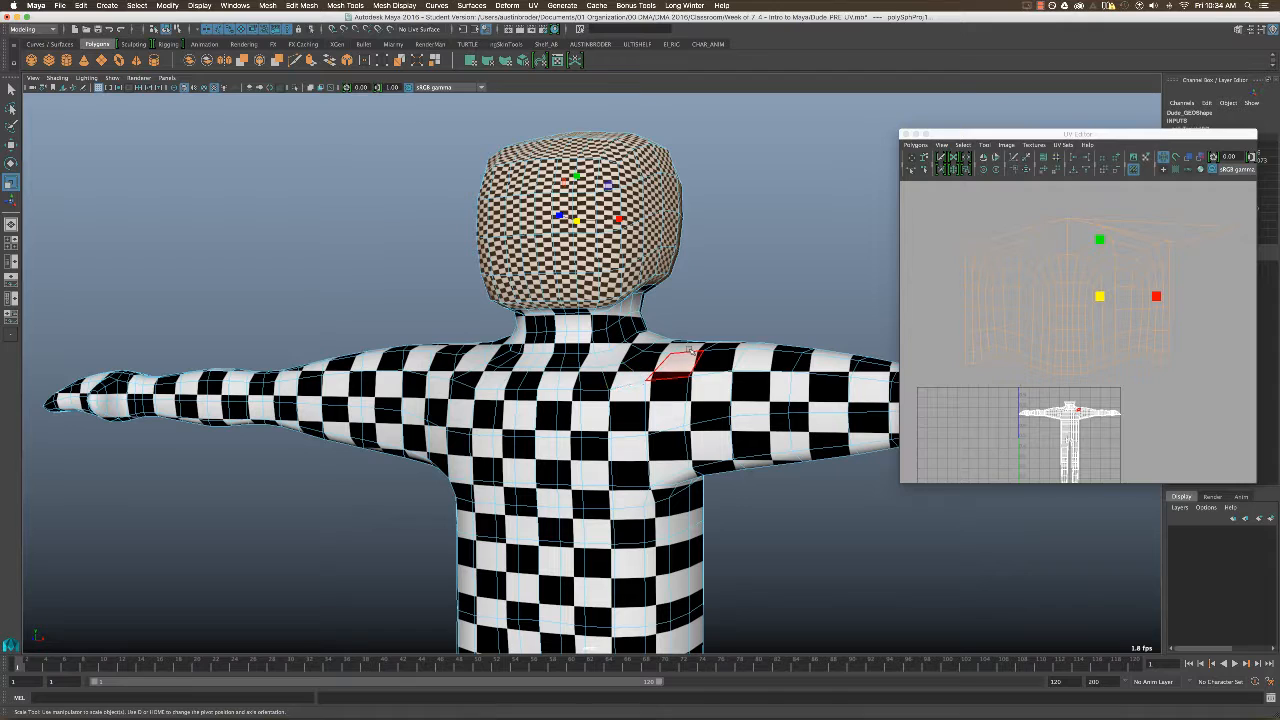
left_click(1098, 297)
left_click_drag(1098, 297, 1077, 386)
Place the head's UV shell just above the neck UVs, shrink it slightly, and check the checkers around the head.
key("w")
scroll(1077, 386, "up", 5)
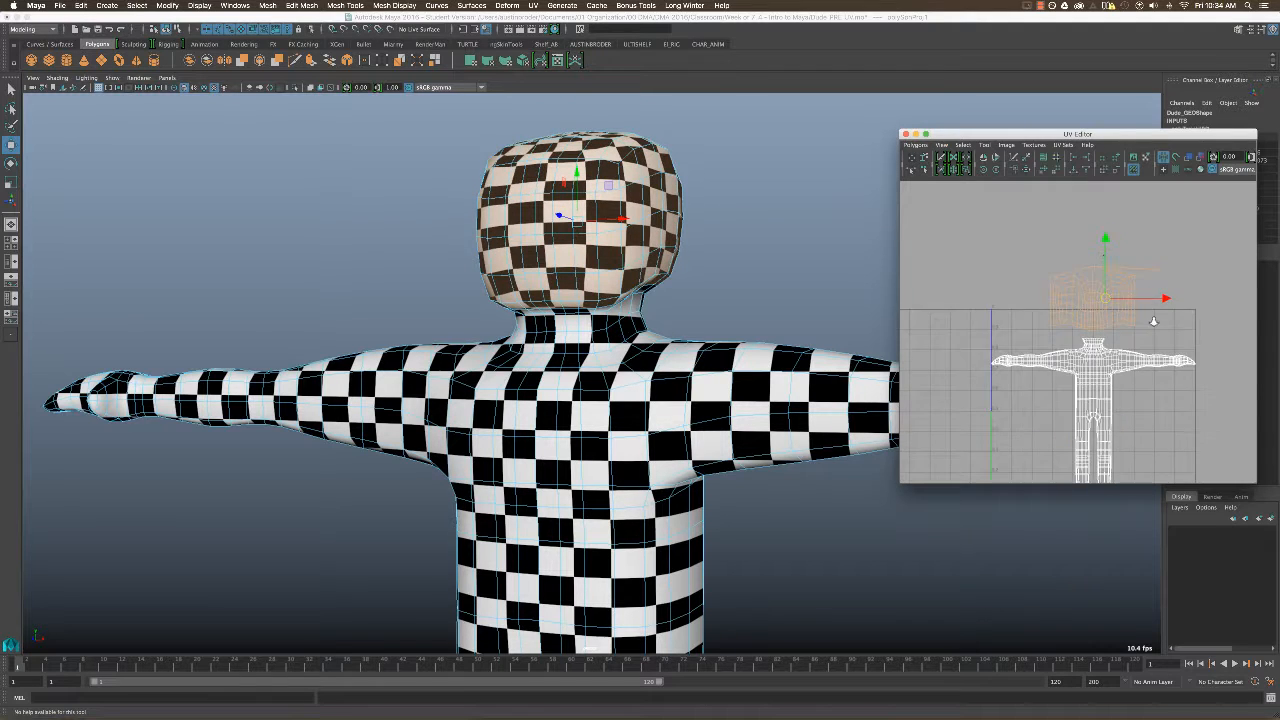
key("r")
left_click_drag(1121, 281, 1117, 291)
key("w")
key("q")
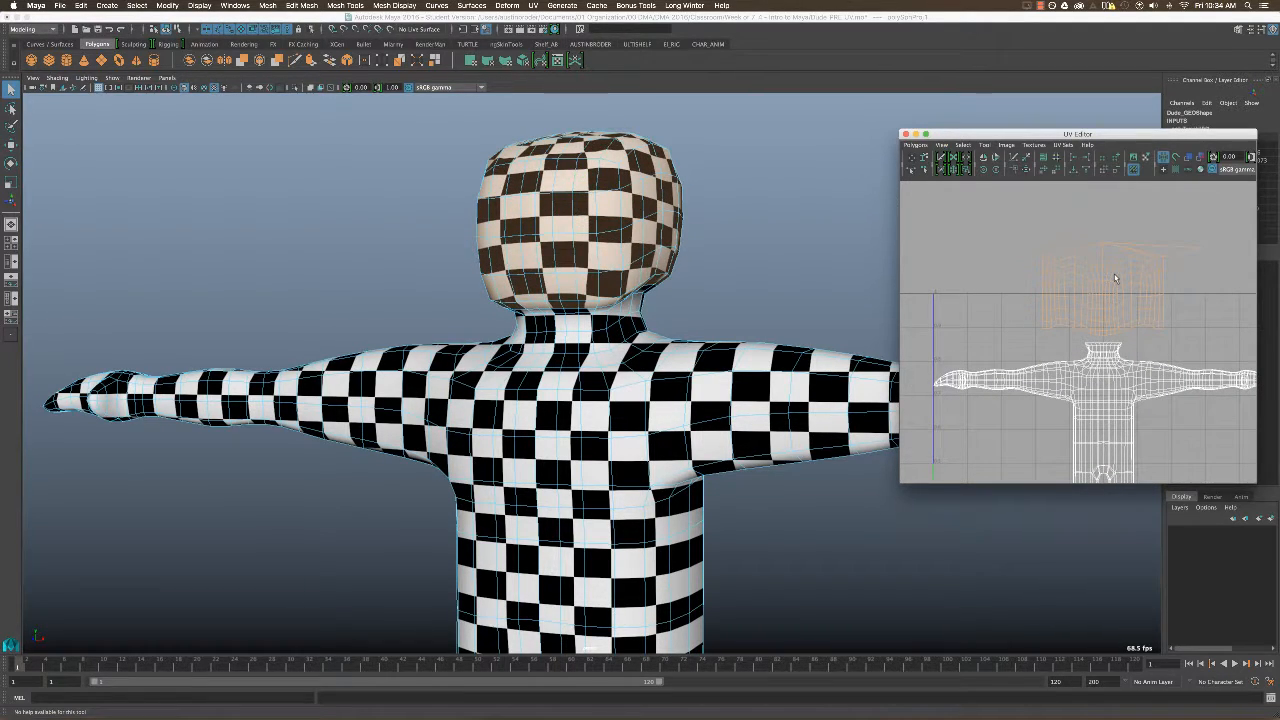
left_click_drag(734, 247, 729, 316, "alt")
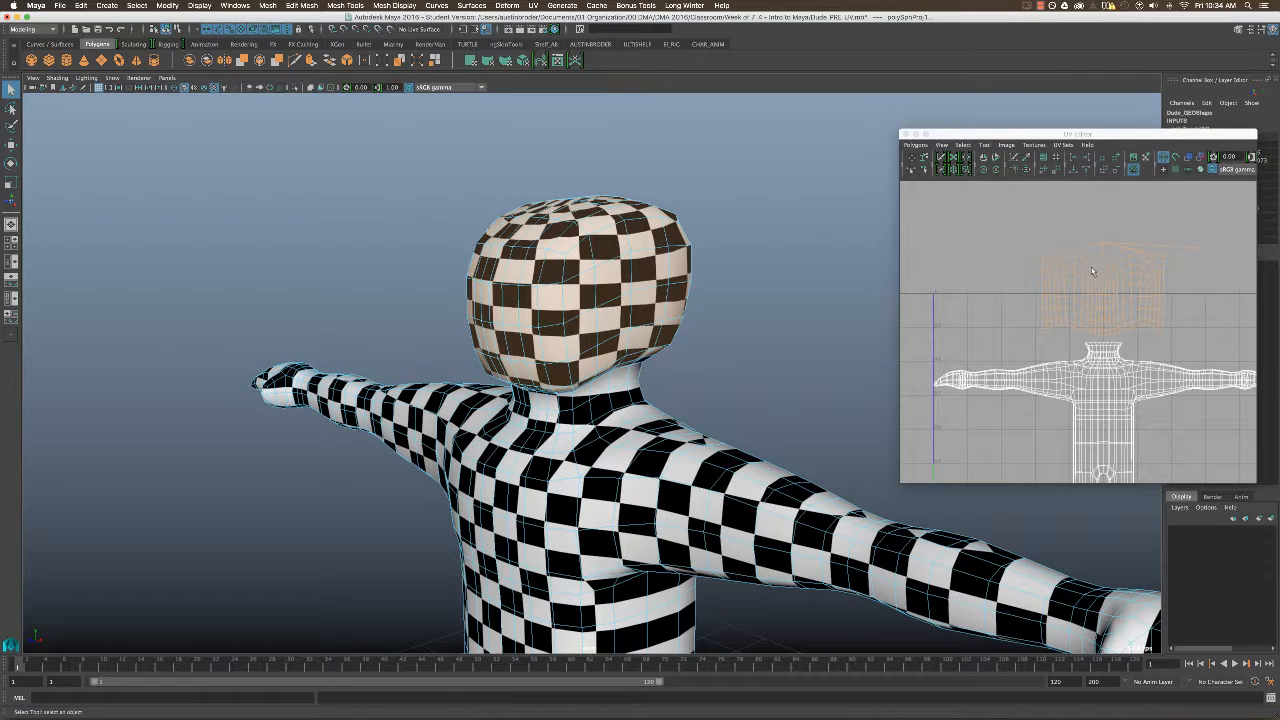
key("f")
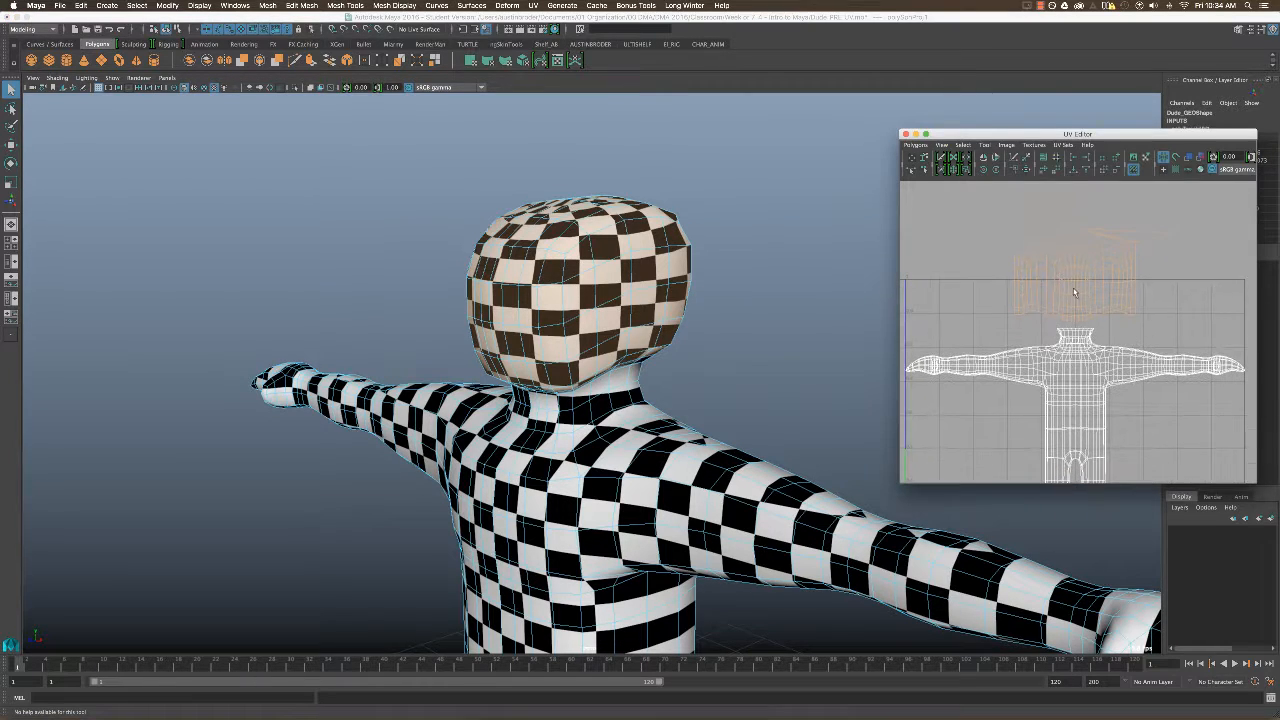
Enable shell selection for the UVs and select the head and body shells alternately to inspect how they are separated.
right_click(1074, 289)
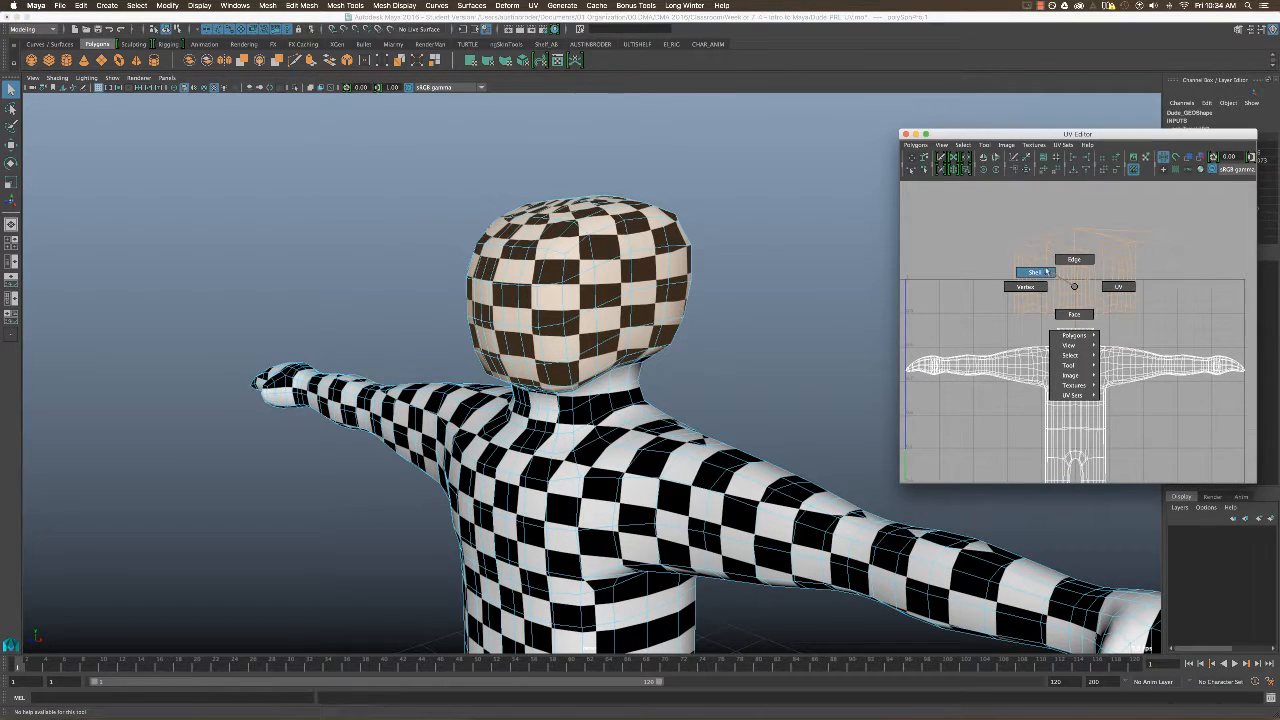
left_click(1036, 272)
left_click(1071, 367)
left_click(1076, 303)
left_click(1068, 376)
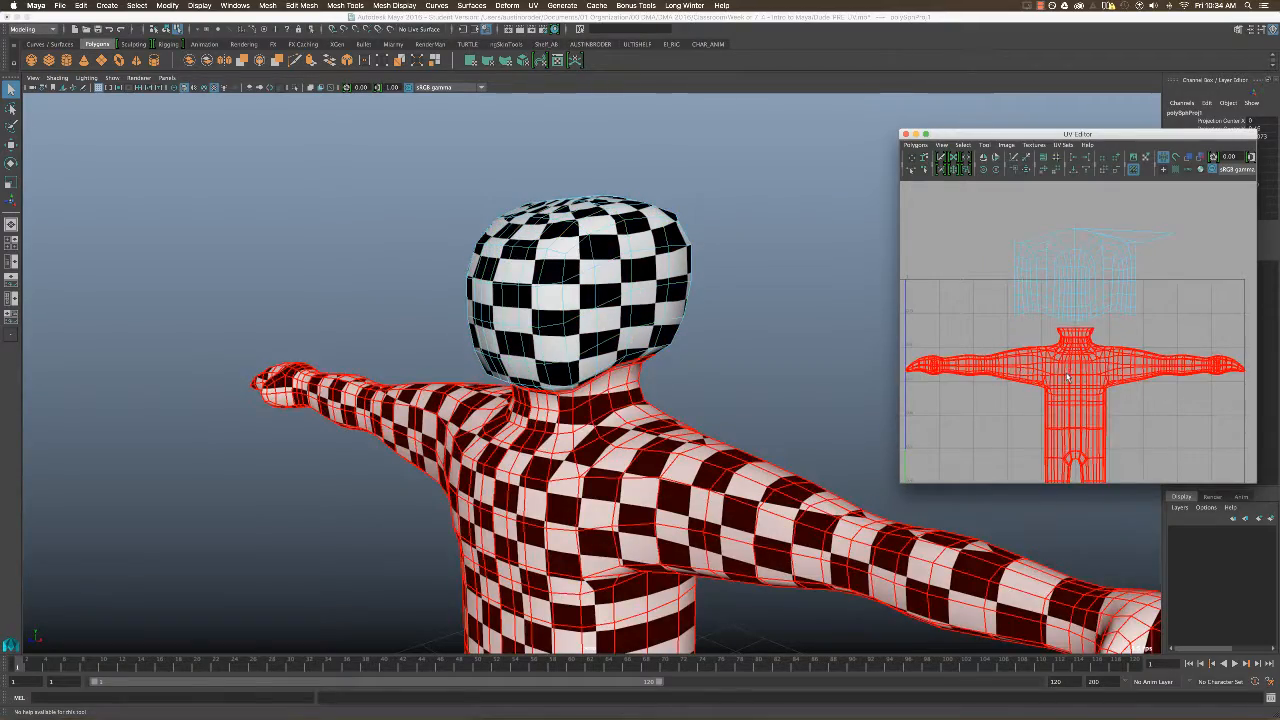
left_click(1076, 290)
left_click(1070, 372)
left_click(1080, 282)
left_click(1068, 367)
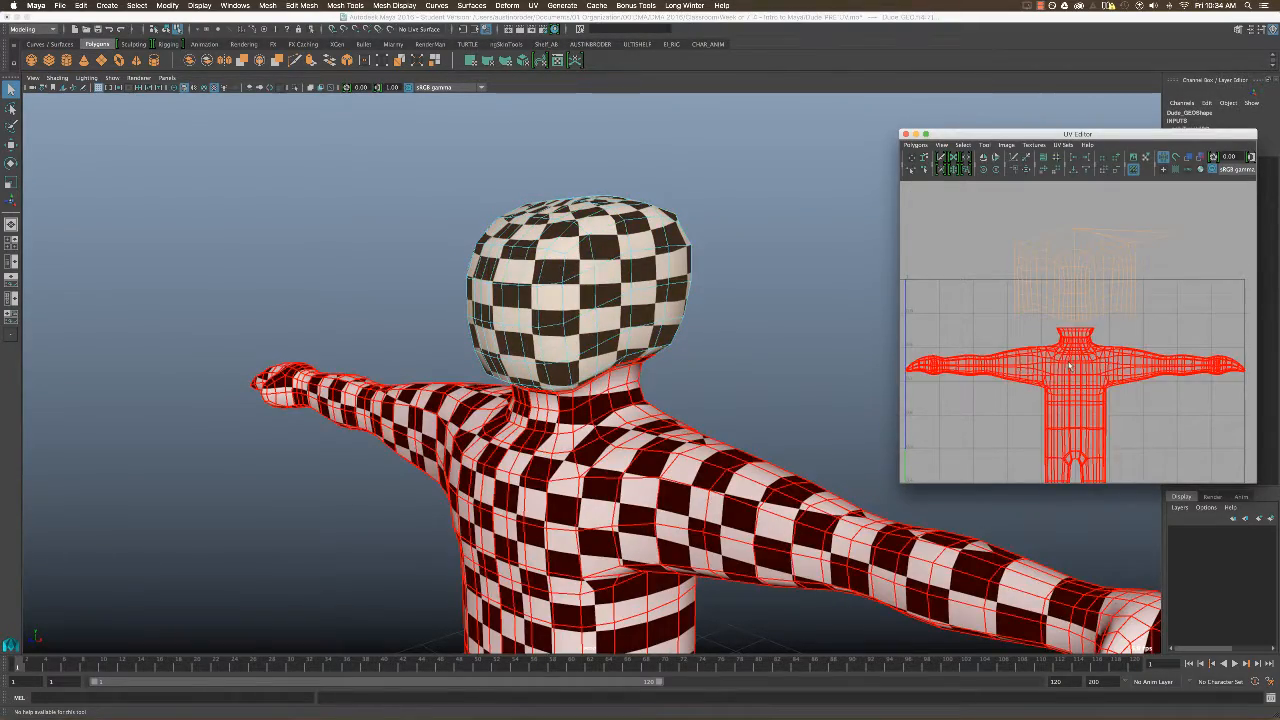
left_click(1073, 367)
left_click(966, 308)
middle_click_drag(1056, 350, 1060, 314, "alt")
right_click_drag(1060, 314, 1024, 298, "alt")
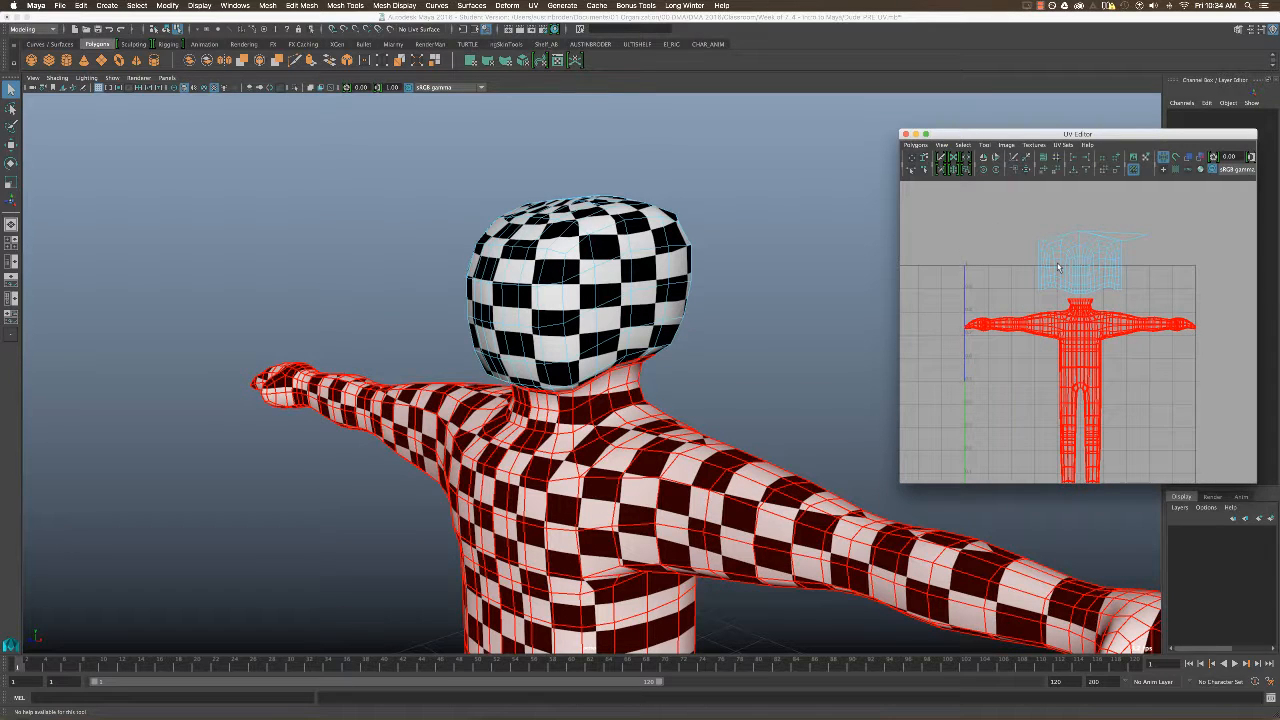
left_click(1058, 267)
Select all faces of the character's left arm from the wrist to the shoulder, growing the selection from a forearm face loop.
left_click(799, 353)
left_click_drag(799, 353, 680, 312, "alt")
left_click(706, 349)
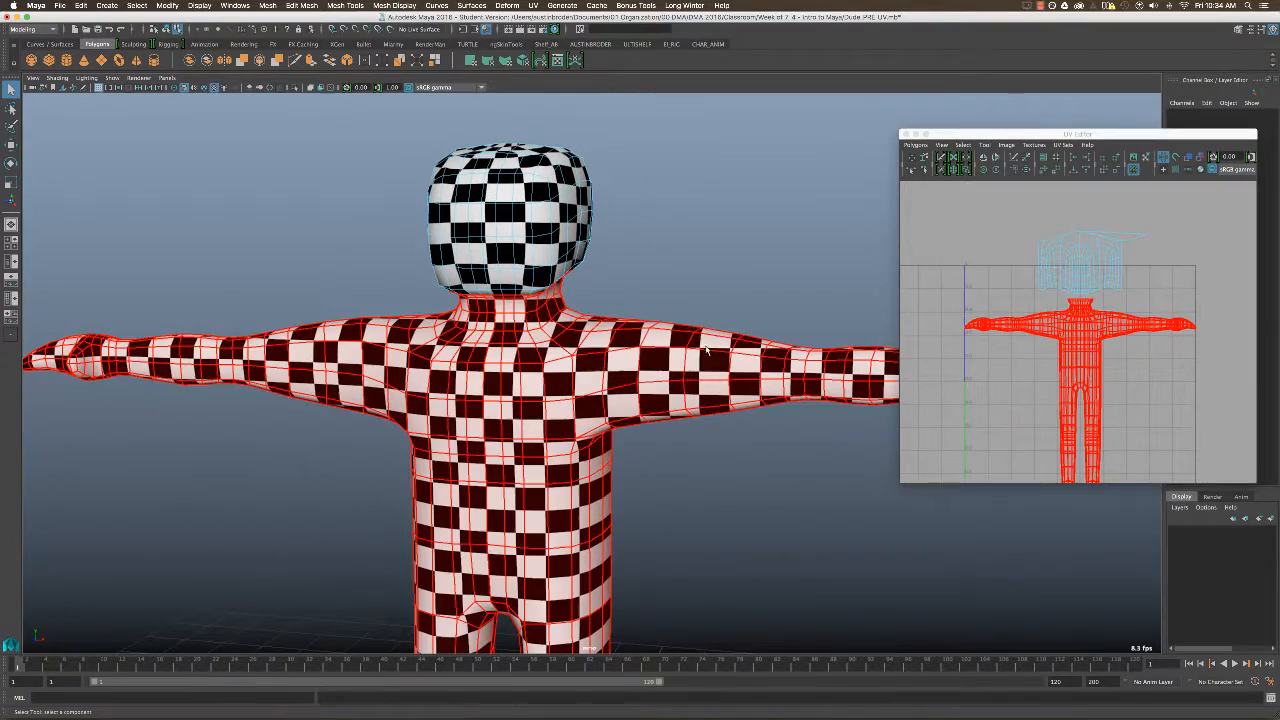
left_click_drag(677, 372, 660, 348, "alt")
right_click_drag(645, 342, 644, 366)
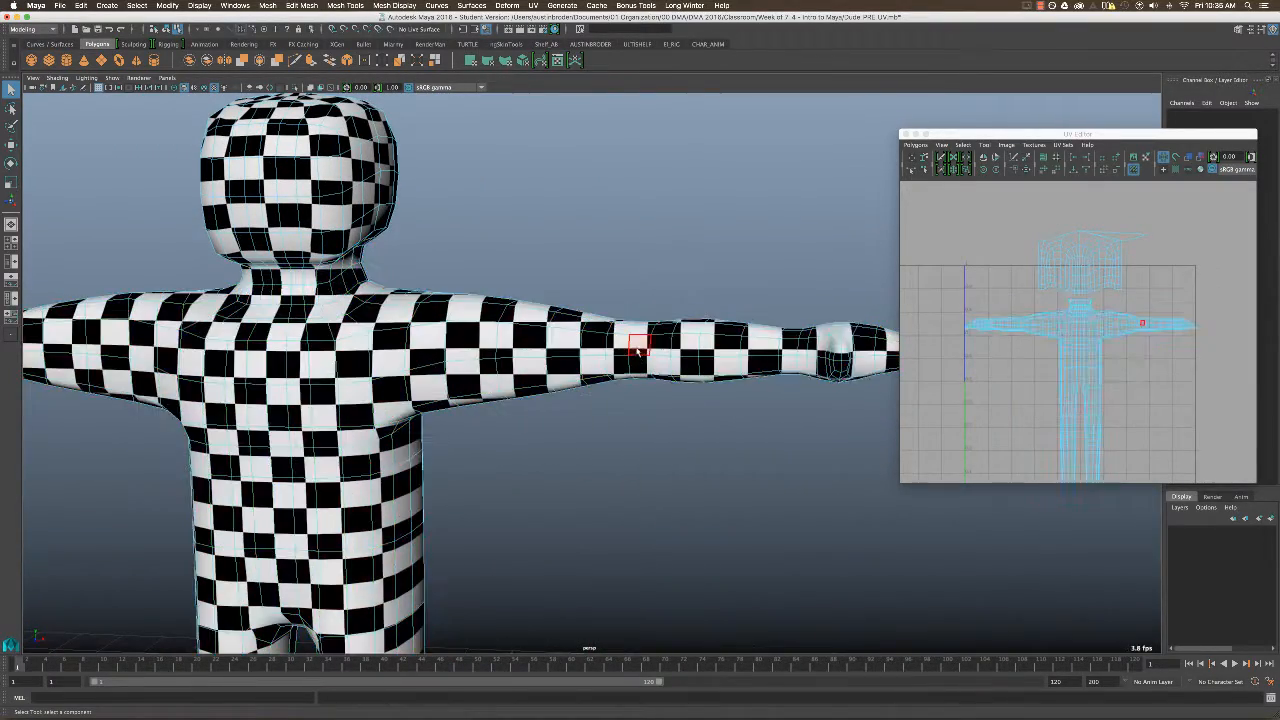
left_click_drag(639, 347, 651, 357, "alt")
left_click(651, 357)
left_click(651, 355)
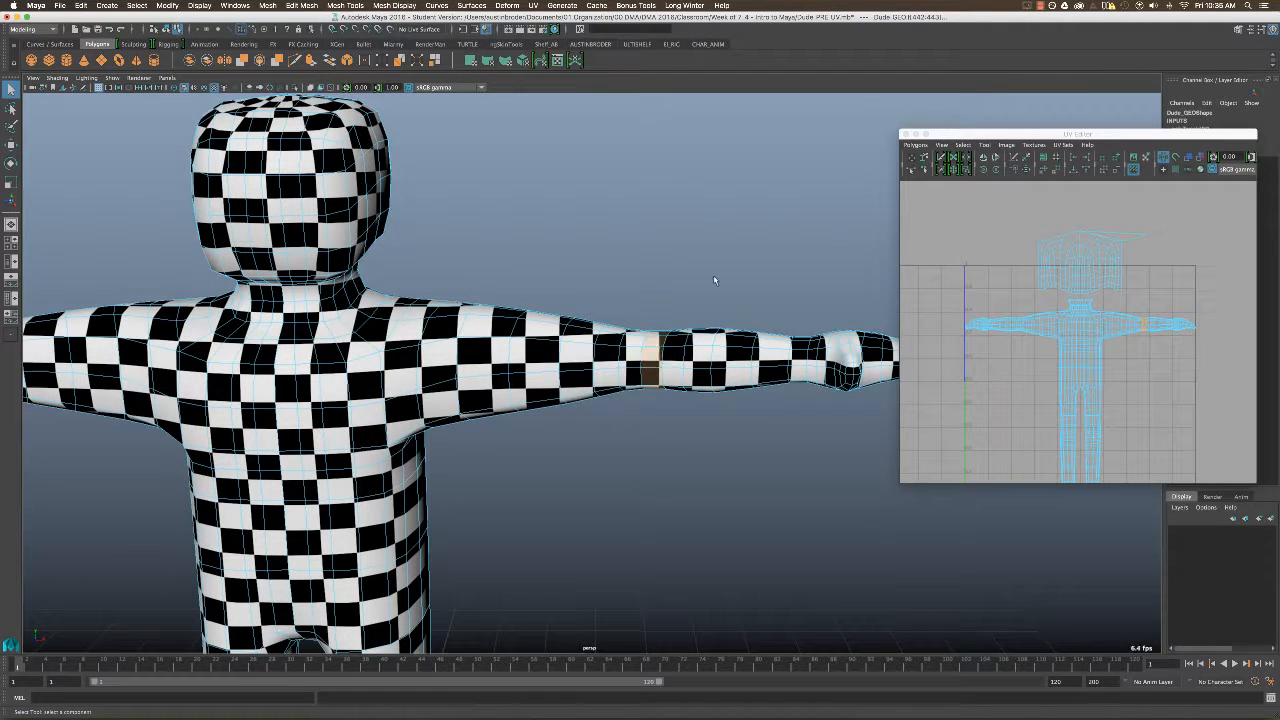
key("shift+period")
key("shift+period")
key("shift+period")
key("shift+period")
key("shift+period")
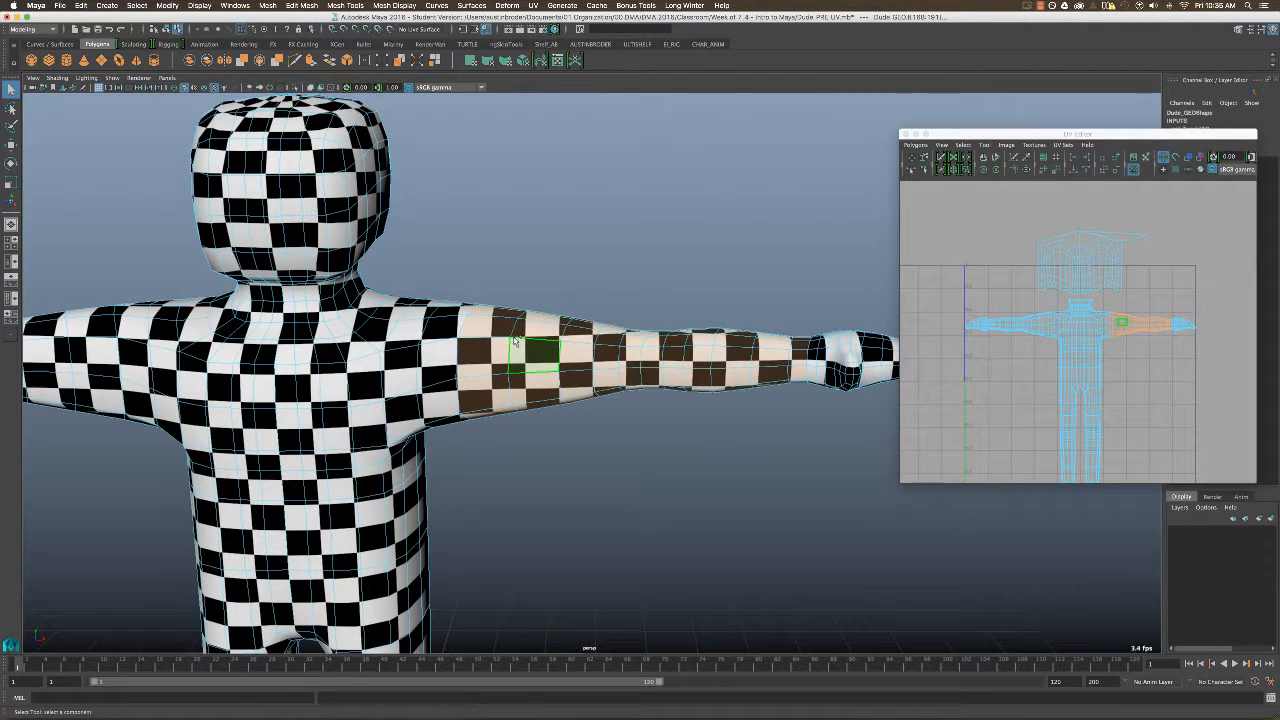
left_click(430, 355, "shift")
double_click(436, 328, "shift")
left_click_drag(510, 331, 530, 303, "alt")
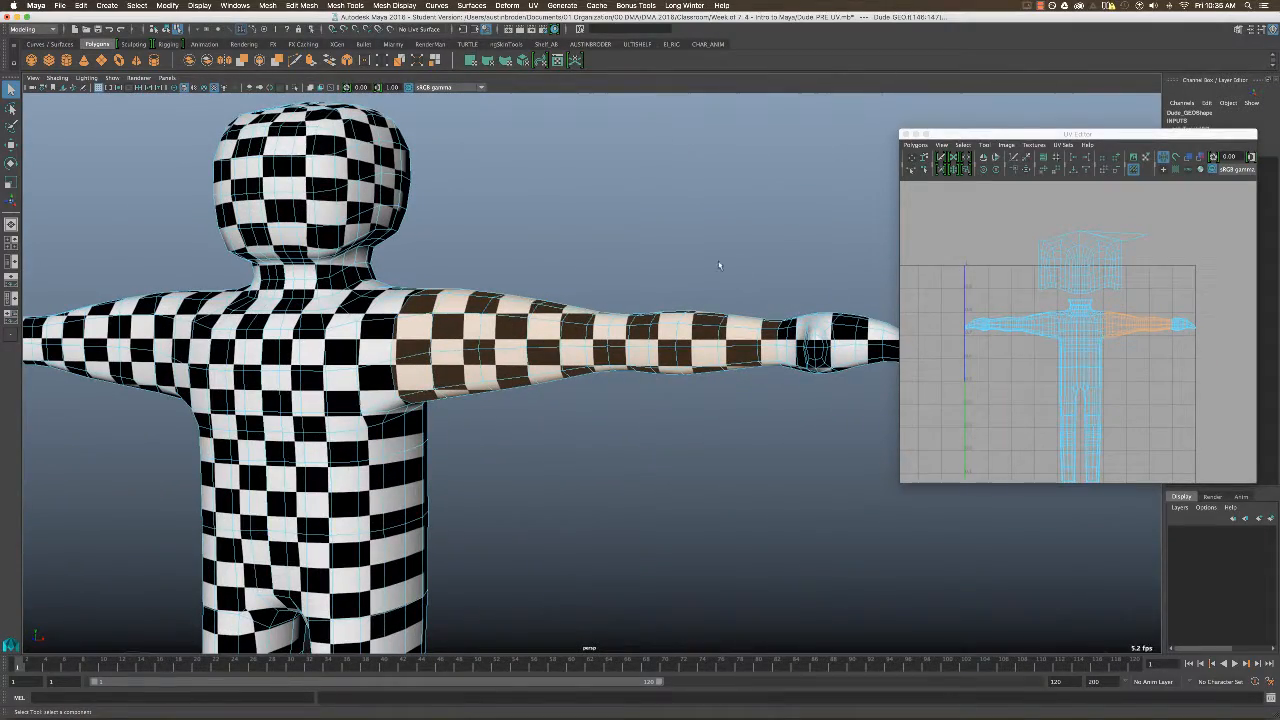
Apply a cylindrical UV projection to the selected left arm faces.
left_click_drag(718, 265, 622, 262, "alt")
left_click(534, 5)
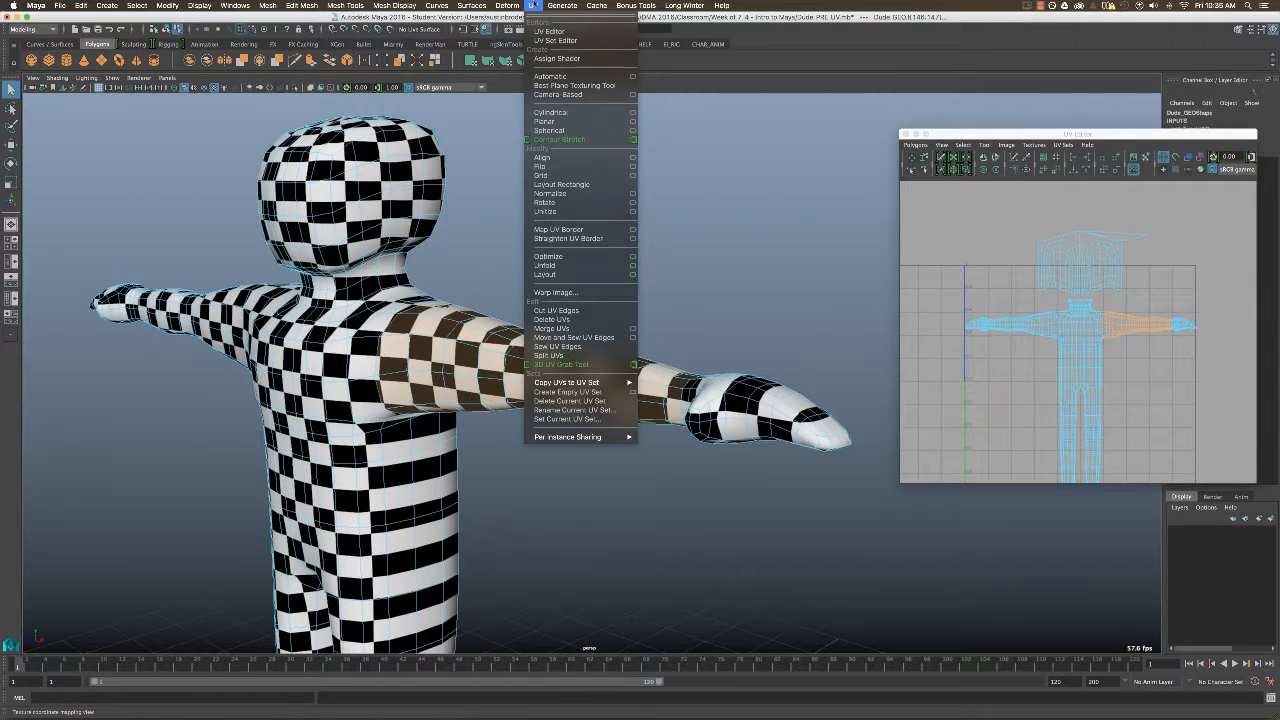
left_click(535, 5)
mouse_move(577, 201)
left_mouse_down("alt")
mouse_move(566, 200)
mouse_move(589, 210)
left_mouse_up("alt")
left_click(507, 5)
mouse_move(534, 5)
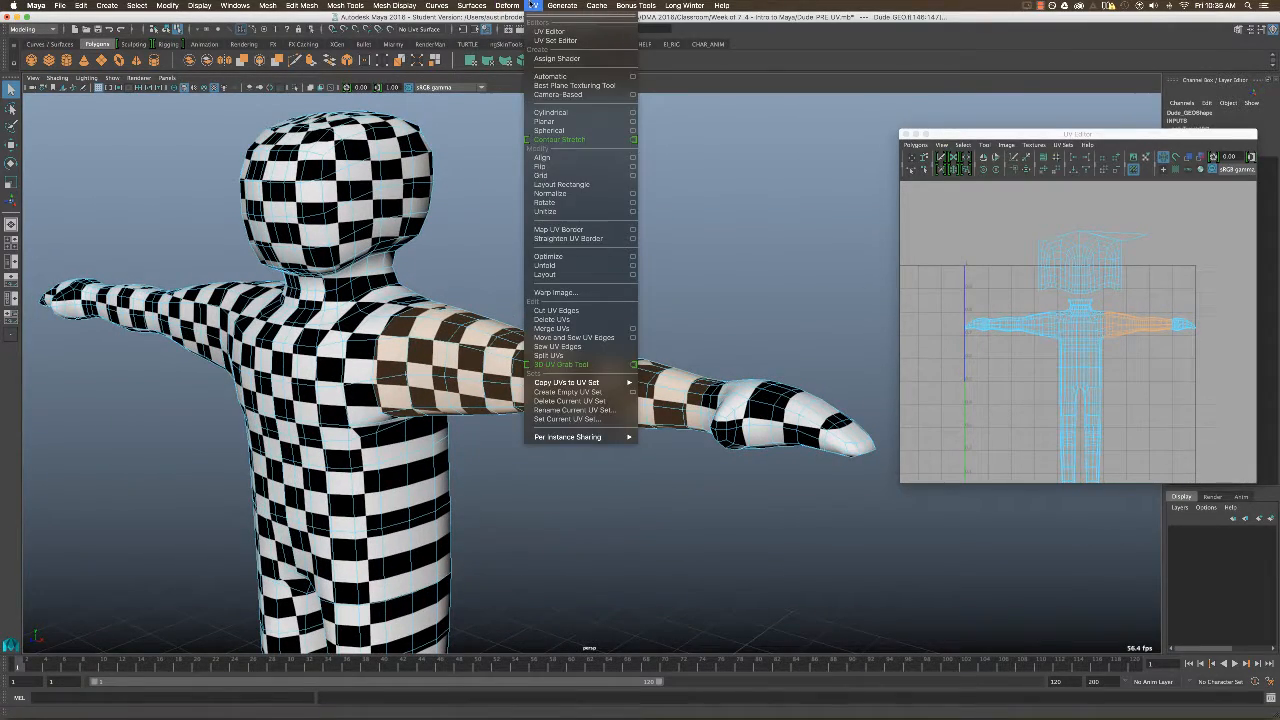
left_click(562, 114)
left_click_drag(598, 322, 668, 298, "alt")
left_click_drag(584, 436, 583, 583)
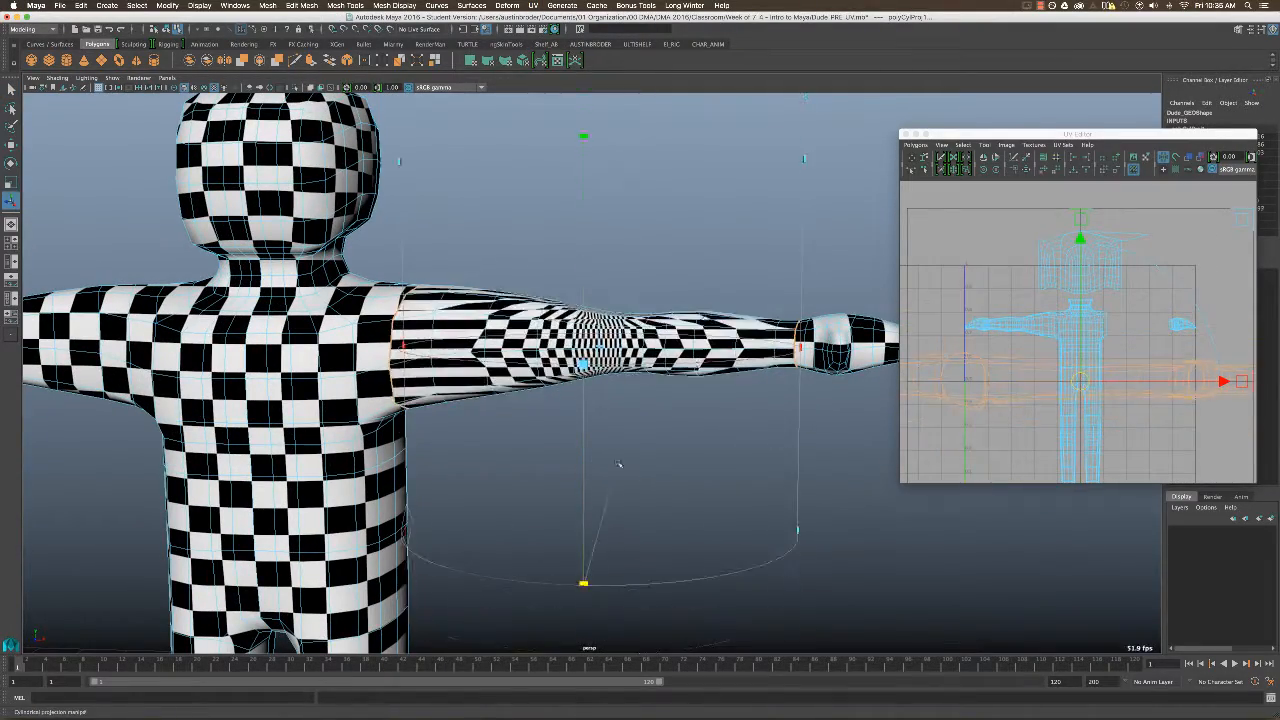
Rotate the cylindrical projection manipulator until the cylinder's axis runs along the length of the arm.
scroll(589, 400, "down", 5)
left_click_drag(589, 297, 694, 398, "alt")
scroll(660, 334, "up", 4)
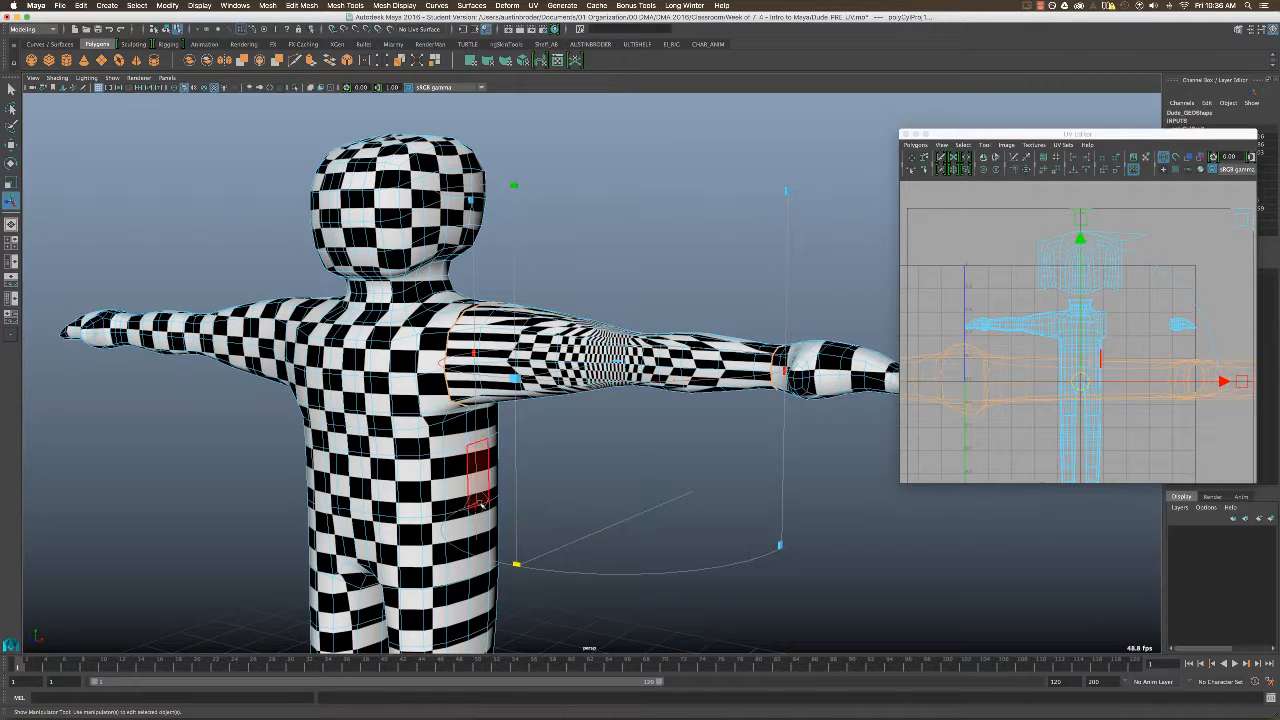
left_click(476, 507)
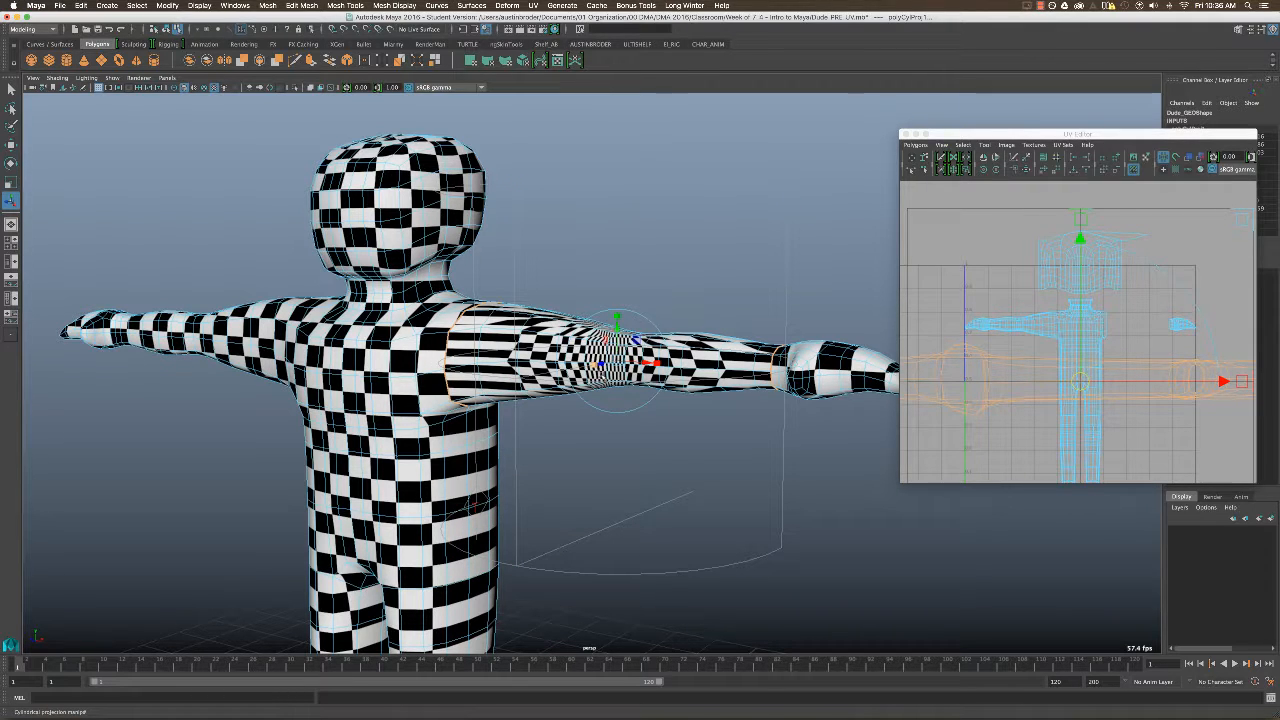
left_click_drag(666, 330, 600, 370, "alt")
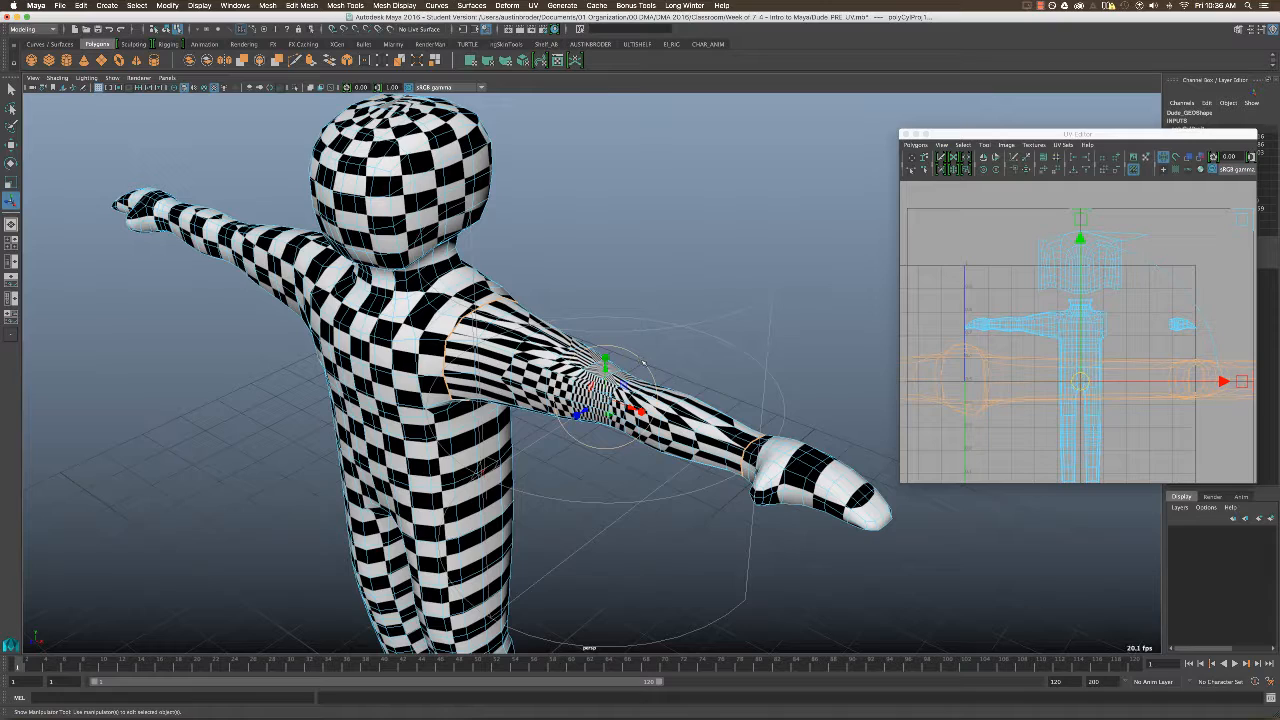
left_click_drag(643, 362, 640, 410)
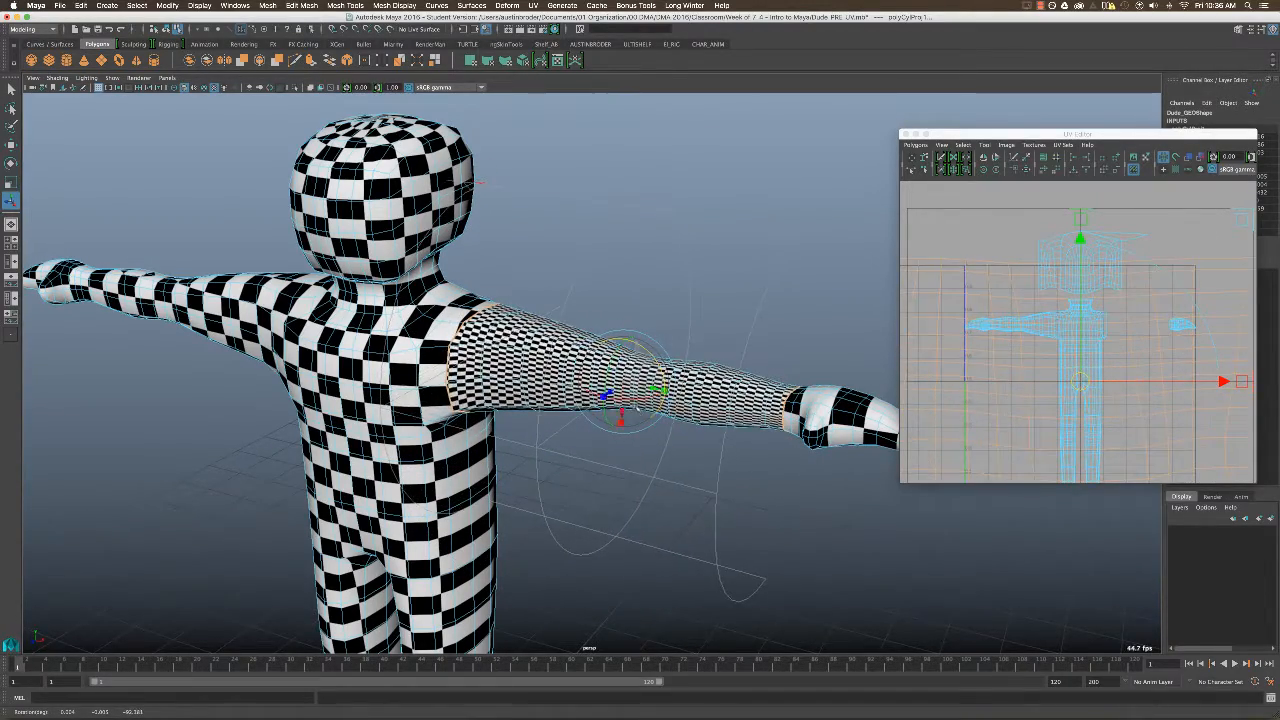
Move the arm's oversized UV shell down beside the body's UVs and scale it down uniformly.
right_click_drag(1160, 345, 1068, 350, "alt")
left_click_drag(1067, 349, 1078, 243)
middle_click_drag(1078, 243, 1045, 313, "alt")
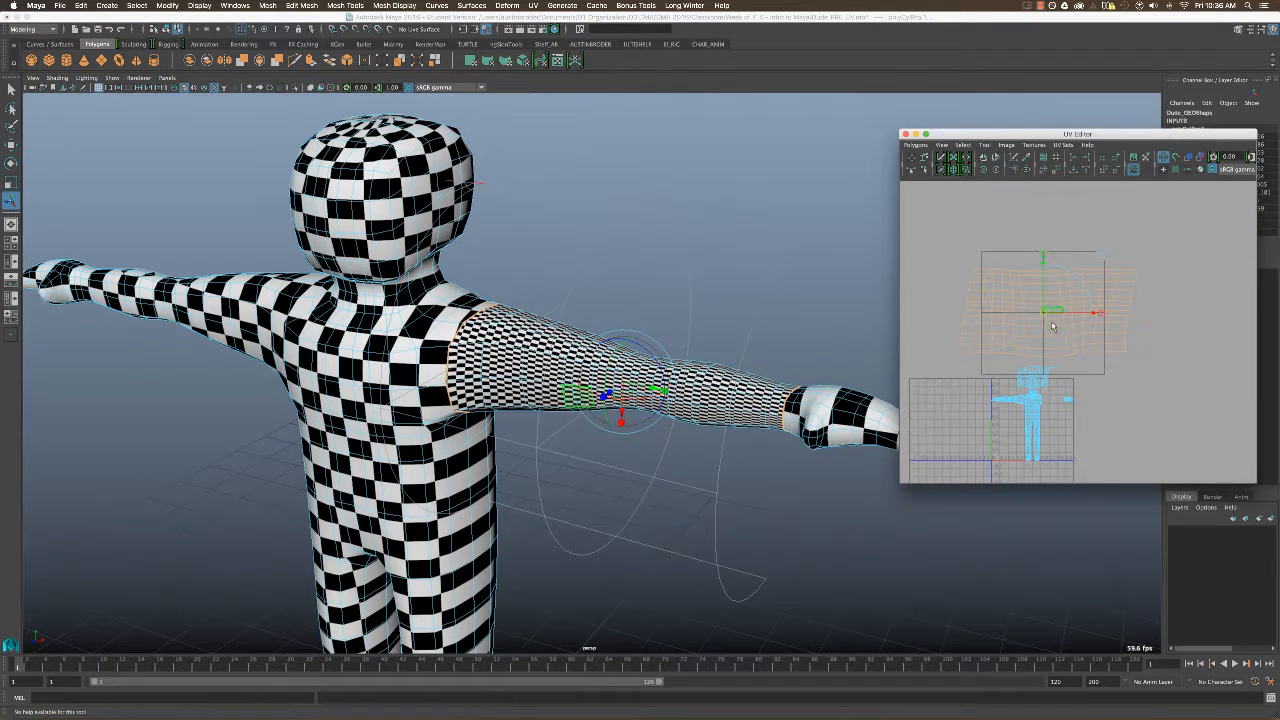
key("w")
left_click_drag(1046, 314, 1076, 410)
key("r")
key("w")
key("r")
key("w")
key("q")
Move the left hand's UV shell outward and place the arm shell between the body and hand UVs.
right_click_drag(1068, 400, 1042, 386)
left_click(1070, 400)
key("w")
left_click(1075, 408)
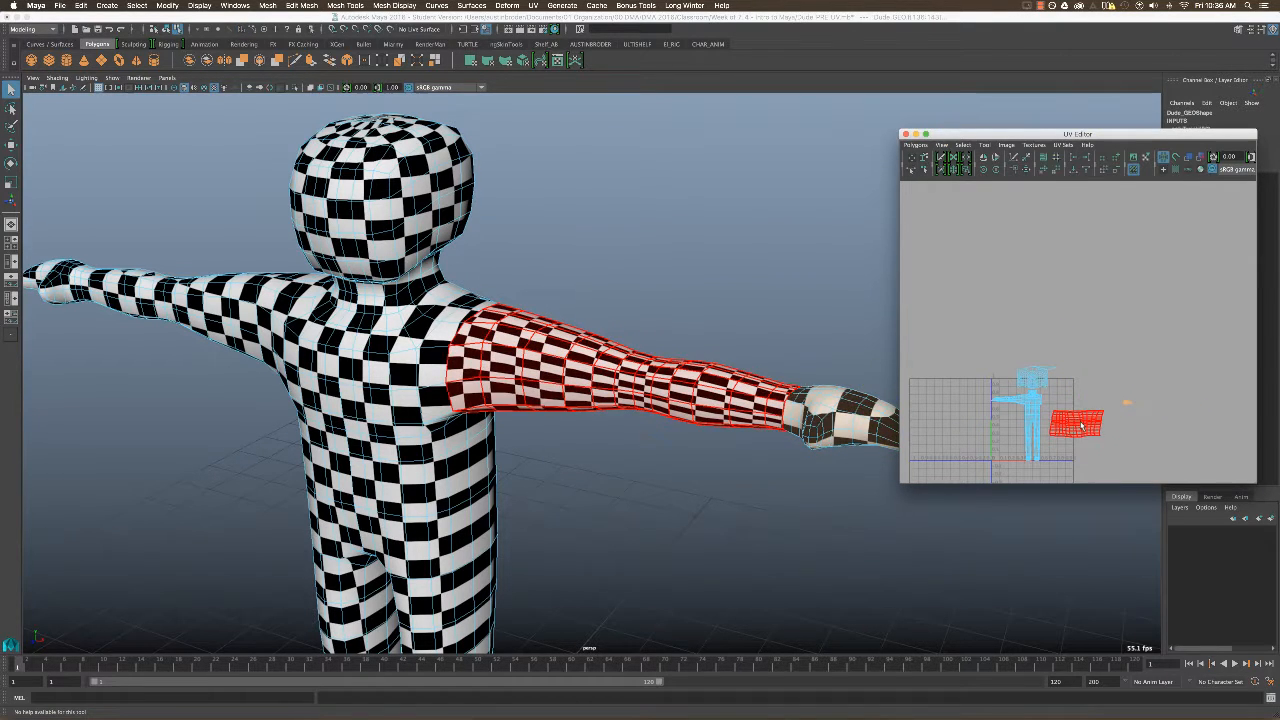
left_click(1089, 357)
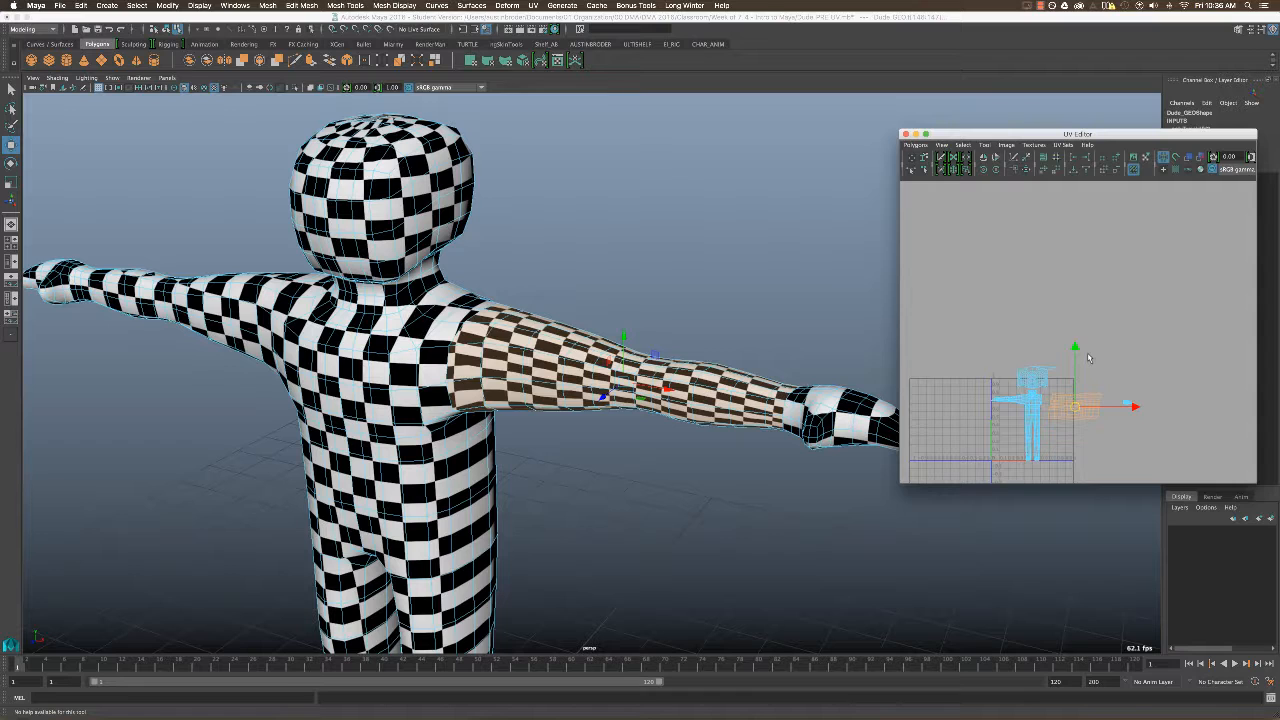
Return to object selection and select the whole character mesh.
left_click(455, 228)
key("q")
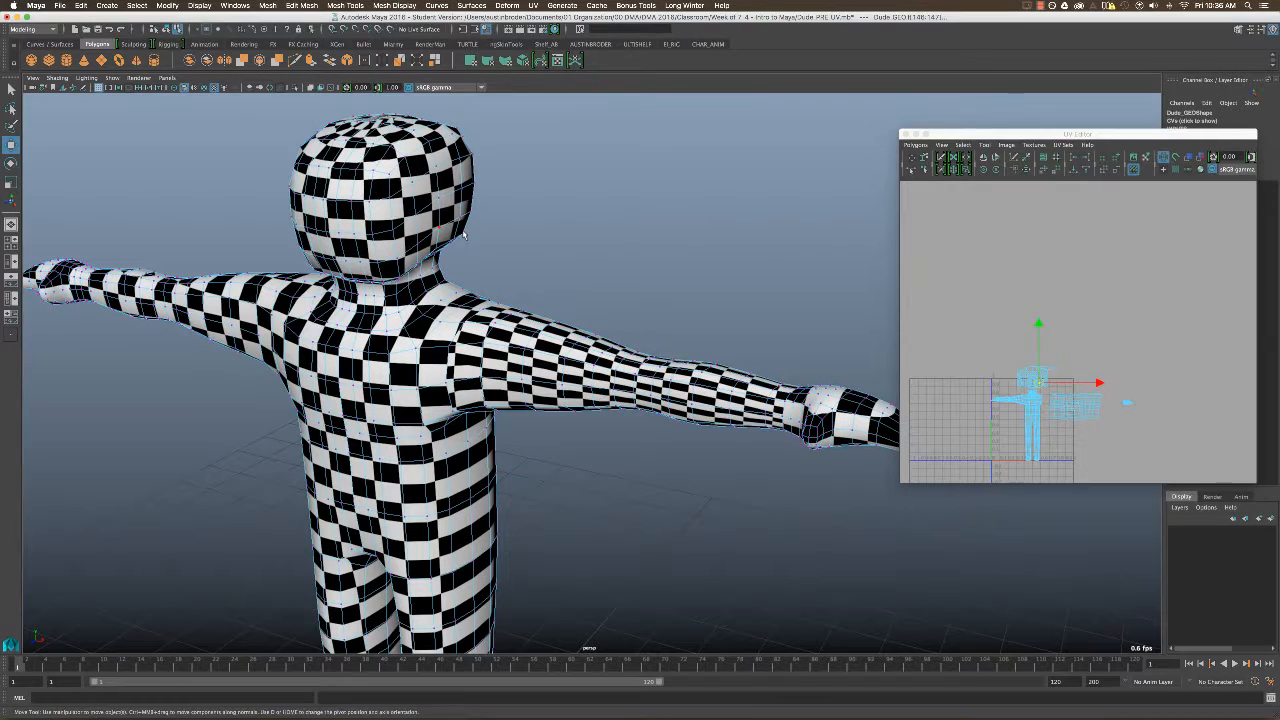
right_click_drag(451, 217, 500, 208)
left_click(616, 244)
right_click_drag(616, 244, 480, 309, "alt")
left_click_drag(480, 309, 527, 271, "alt")
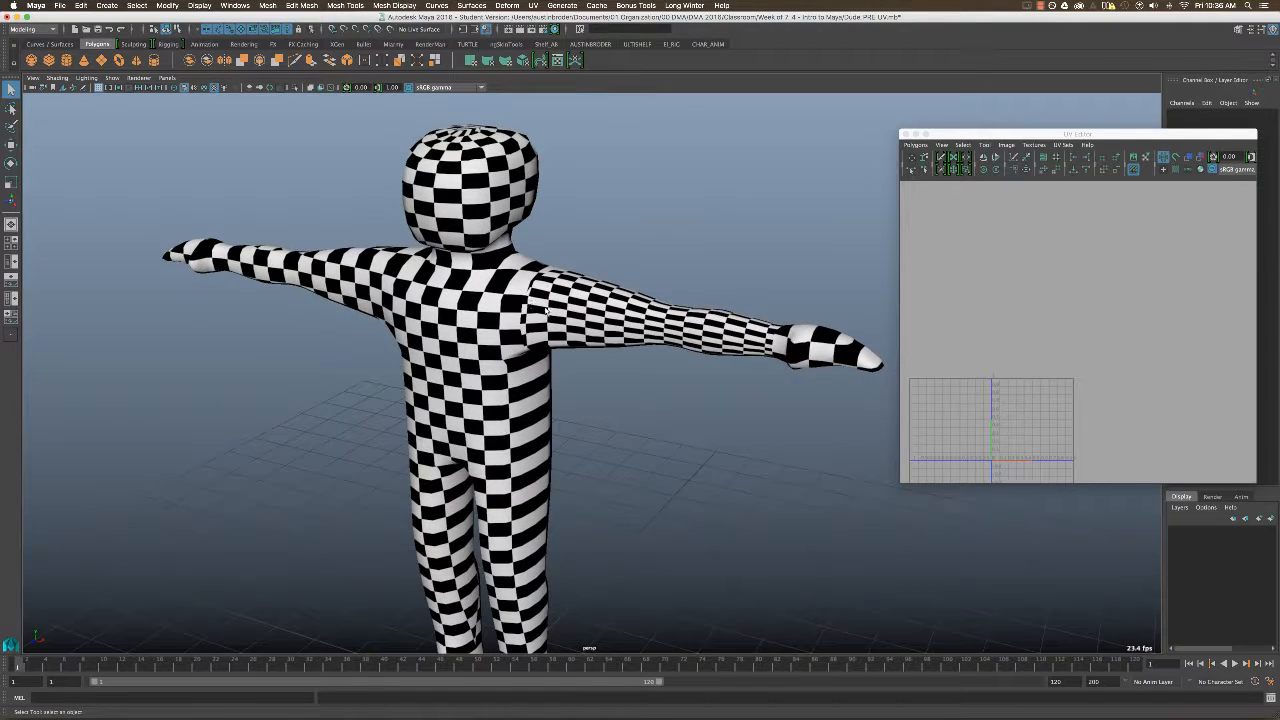
left_click(580, 334)
middle_click_drag(581, 335, 585, 293, "alt")
right_click_drag(585, 293, 558, 272, "alt")
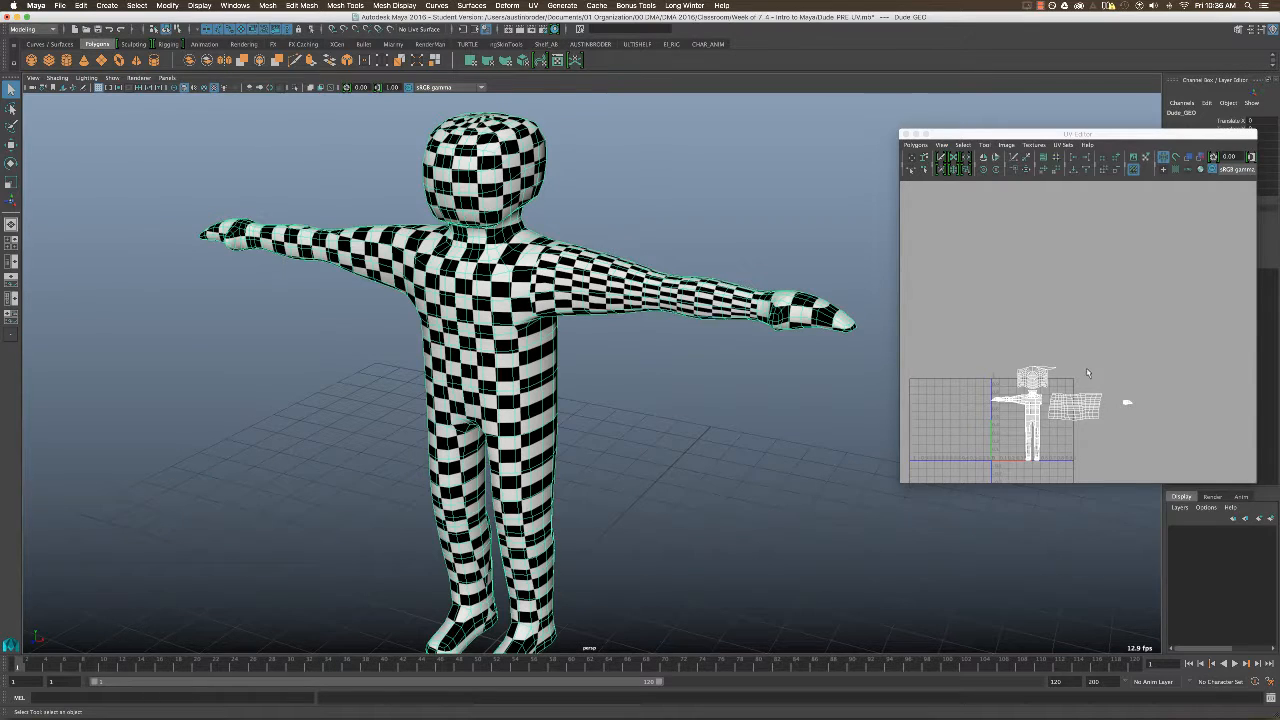
Examine the separate head, arm and hand UV shells and compare the checkers on the left arm with the rest of the body.
middle_click_drag(1086, 375, 1072, 282, "alt")
right_click_drag(1072, 282, 1100, 311, "alt")
middle_click_drag(1100, 311, 1132, 370, "alt")
right_click_drag(1132, 370, 1149, 386, "alt")
middle_click_drag(1149, 386, 1125, 371, "alt")
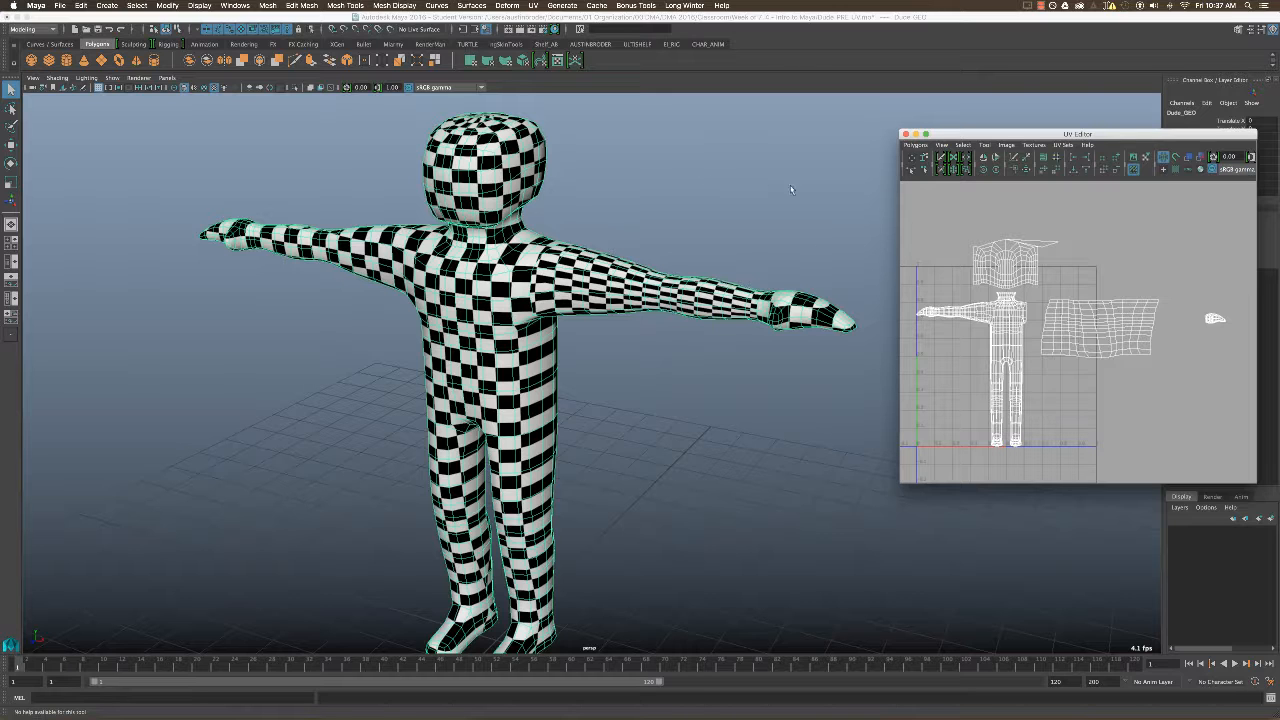
left_click(786, 266, "alt")
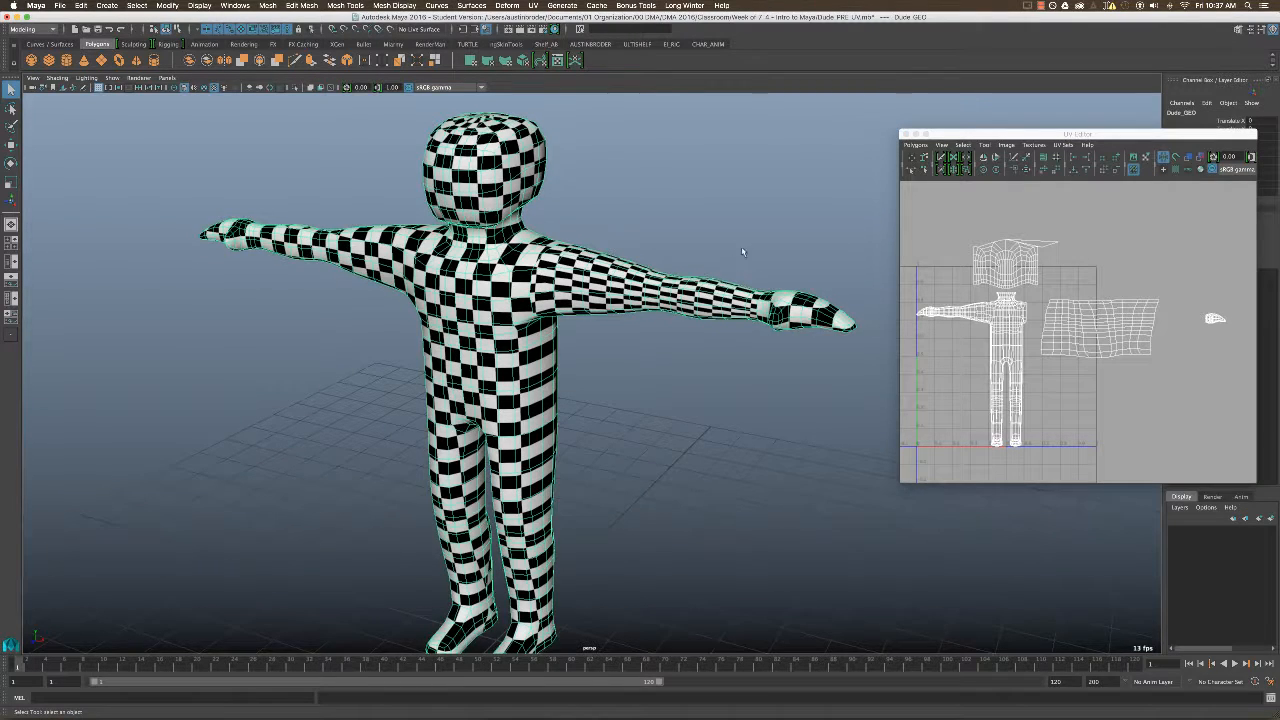
right_click_drag(743, 250, 692, 266, "alt")
left_click_drag(692, 280, 768, 280, "alt")
middle_click_drag(768, 280, 838, 238, "alt")
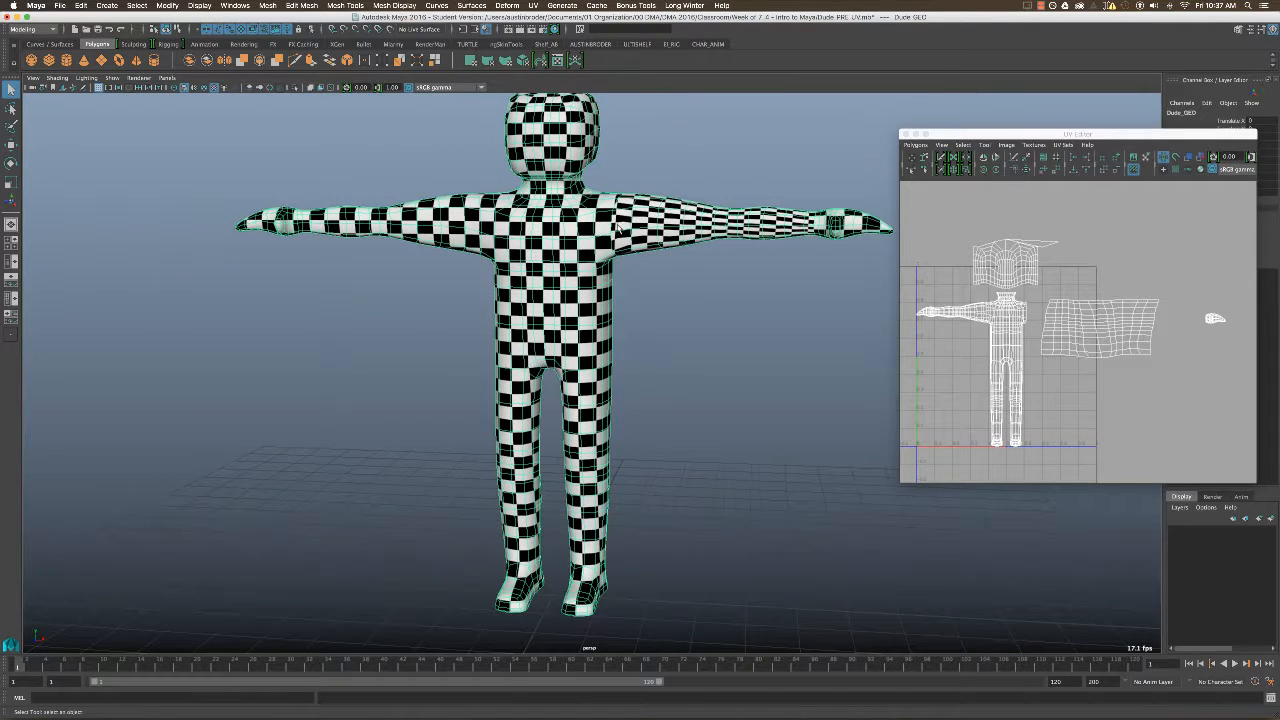
mouse_move(617, 228)
right_mouse_down()
mouse_move(676, 210)
mouse_move(610, 222)
right_mouse_up()
middle_click_drag(610, 222, 600, 242, "alt")
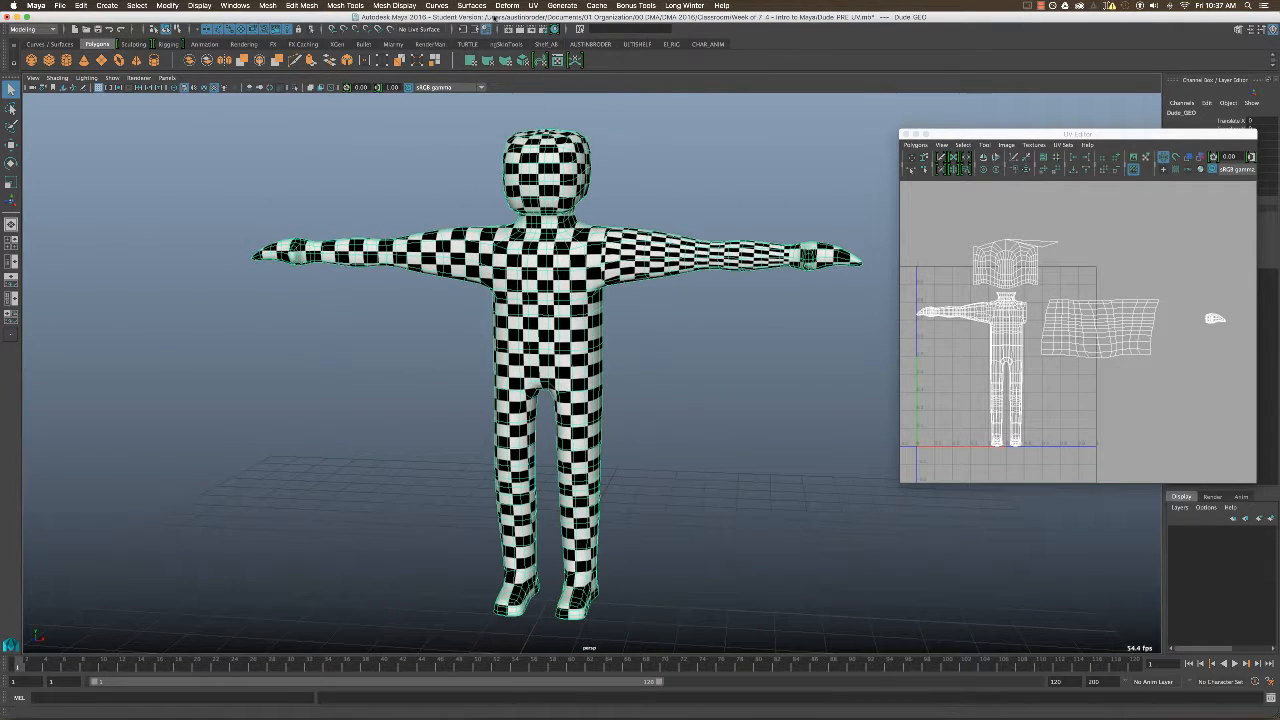
Apply a planar UV projection to the whole character from the front, and clear the selection.
left_click(533, 5)
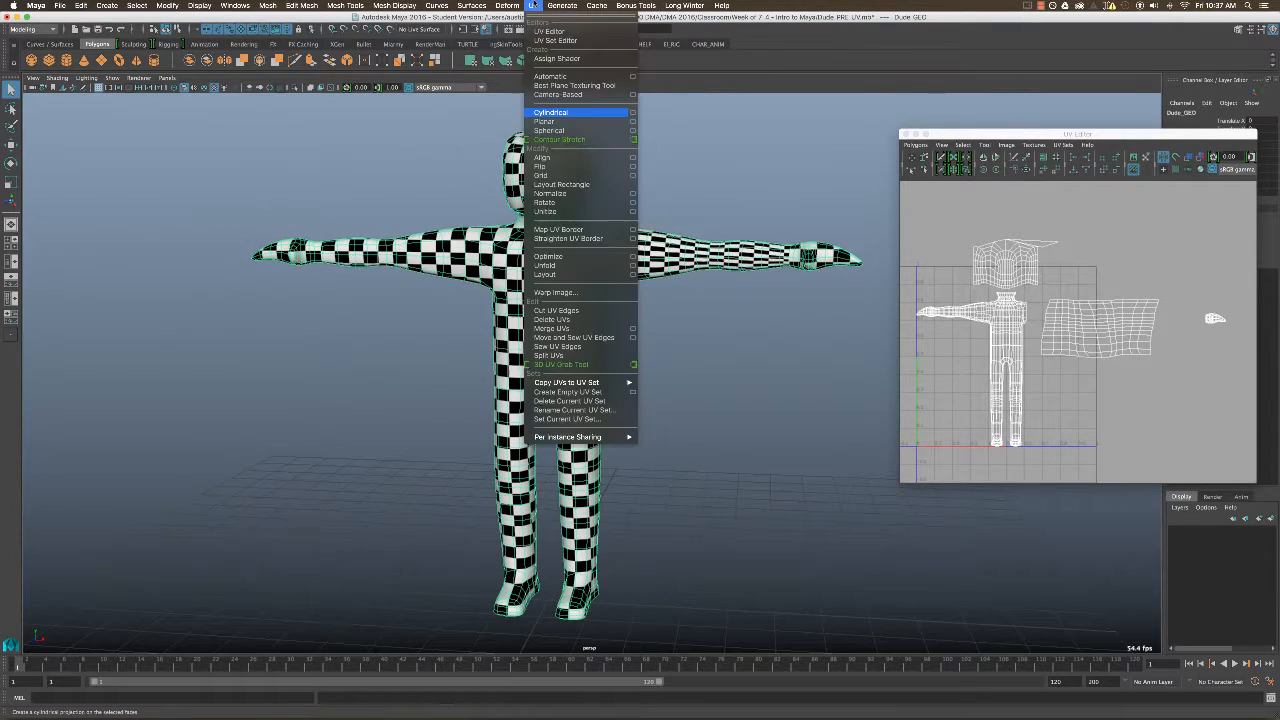
left_click(557, 121)
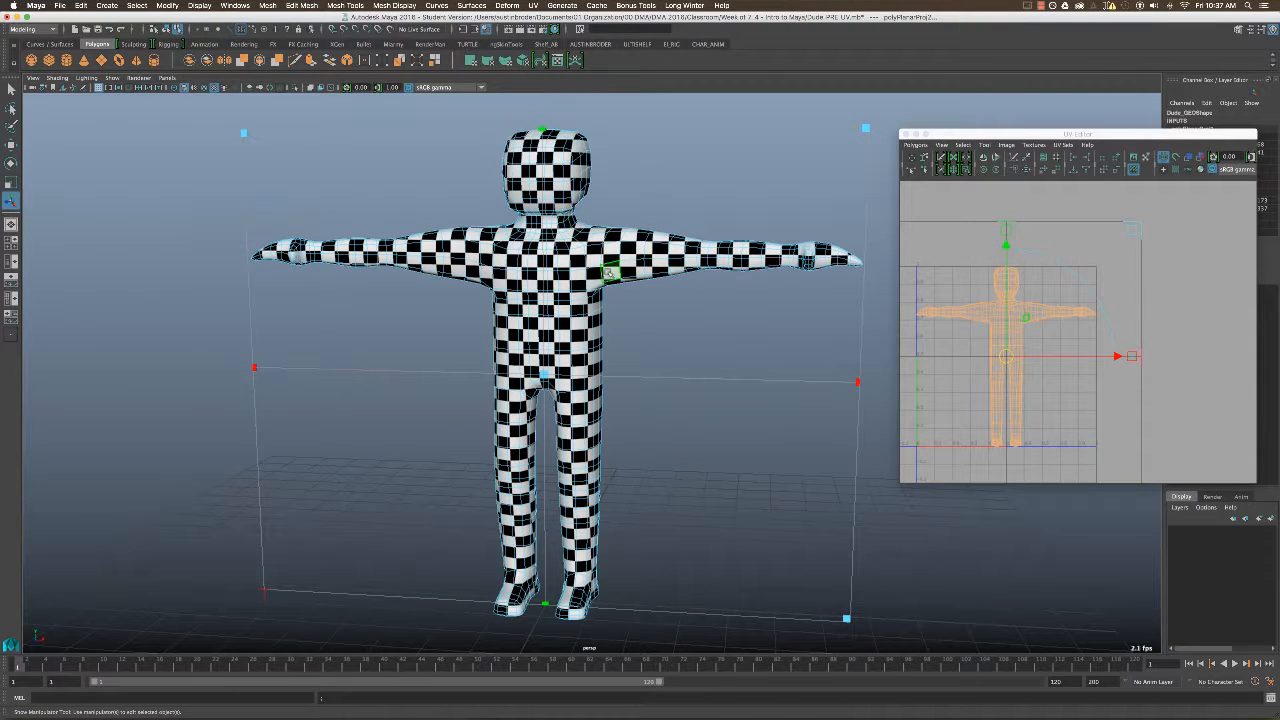
middle_click_drag(1078, 338, 1101, 337, "alt")
right_click_drag(1070, 340, 1100, 340, "alt")
middle_click_drag(1073, 307, 1140, 299, "alt")
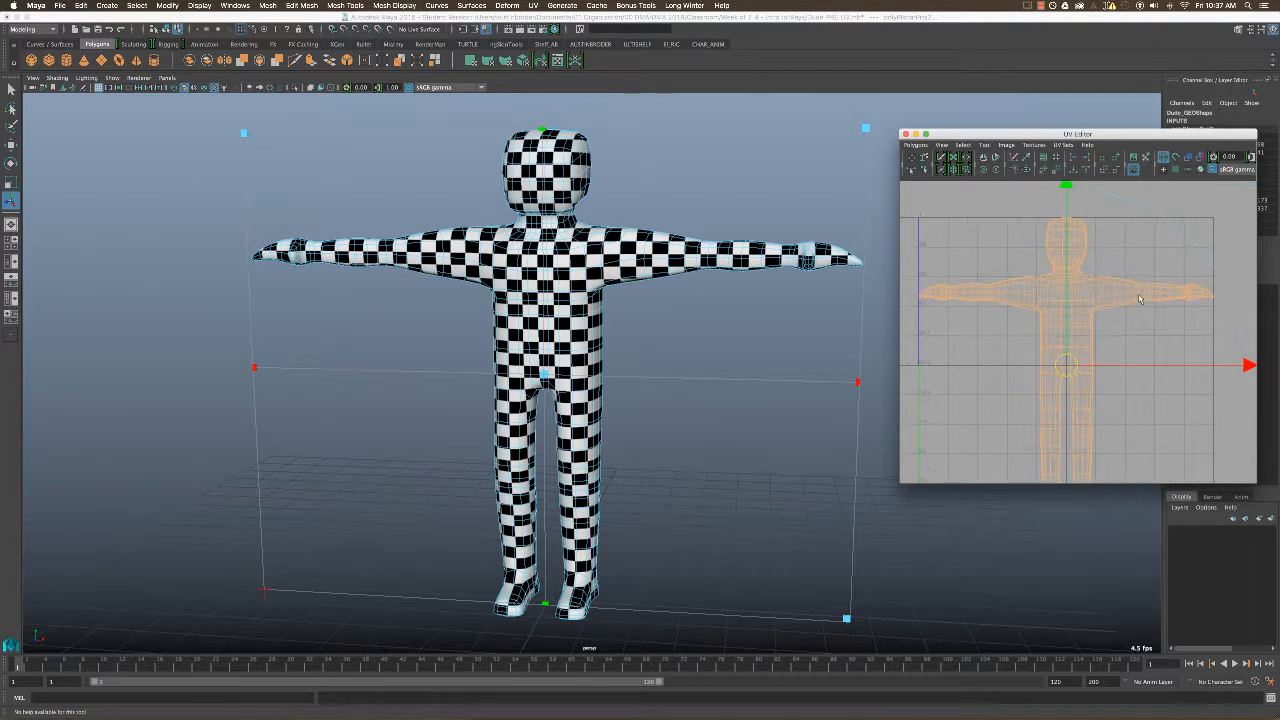
middle_click_drag(1055, 418, 1013, 397, "alt")
key("q")
left_click(754, 366)
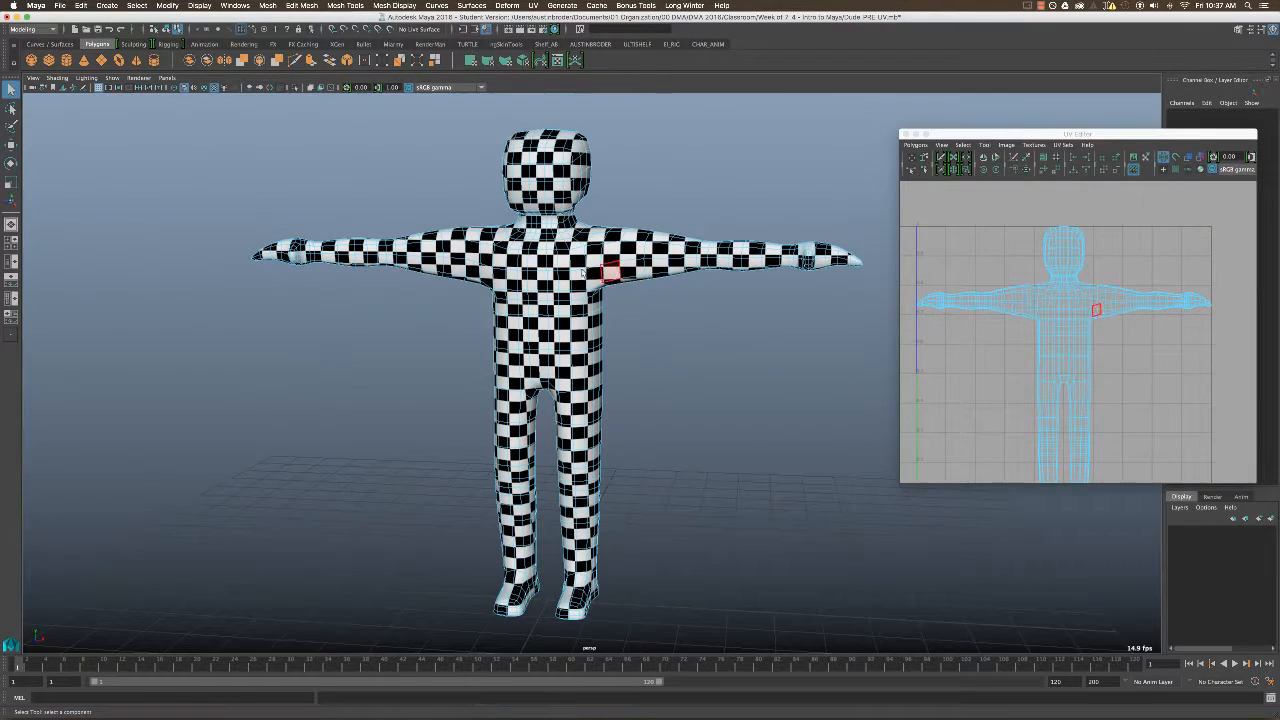
Examine the planar UV layout around the shoulder and the checker pattern on the front of the character.
middle_click_drag(634, 296, 615, 326, "alt")
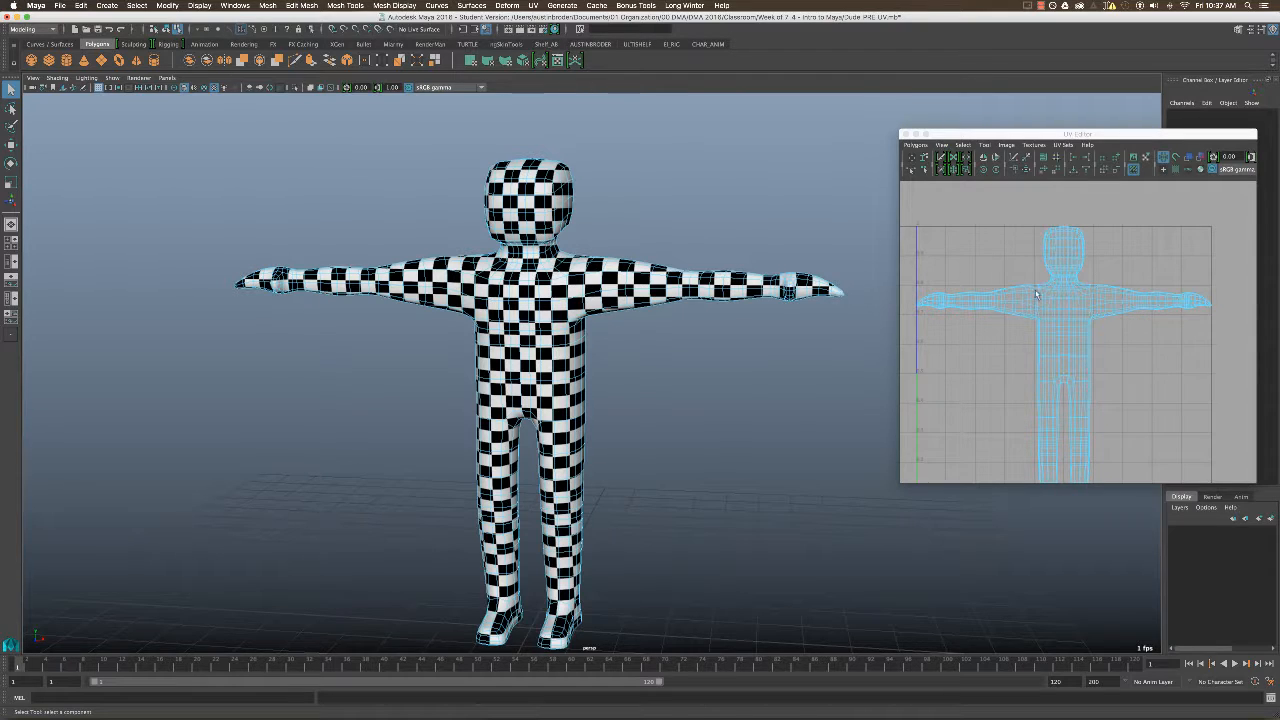
middle_click_drag(1114, 308, 1113, 286, "alt")
mouse_move(1099, 299)
right_mouse_down("alt")
mouse_move(1080, 266)
mouse_move(1085, 287)
right_mouse_up("alt")
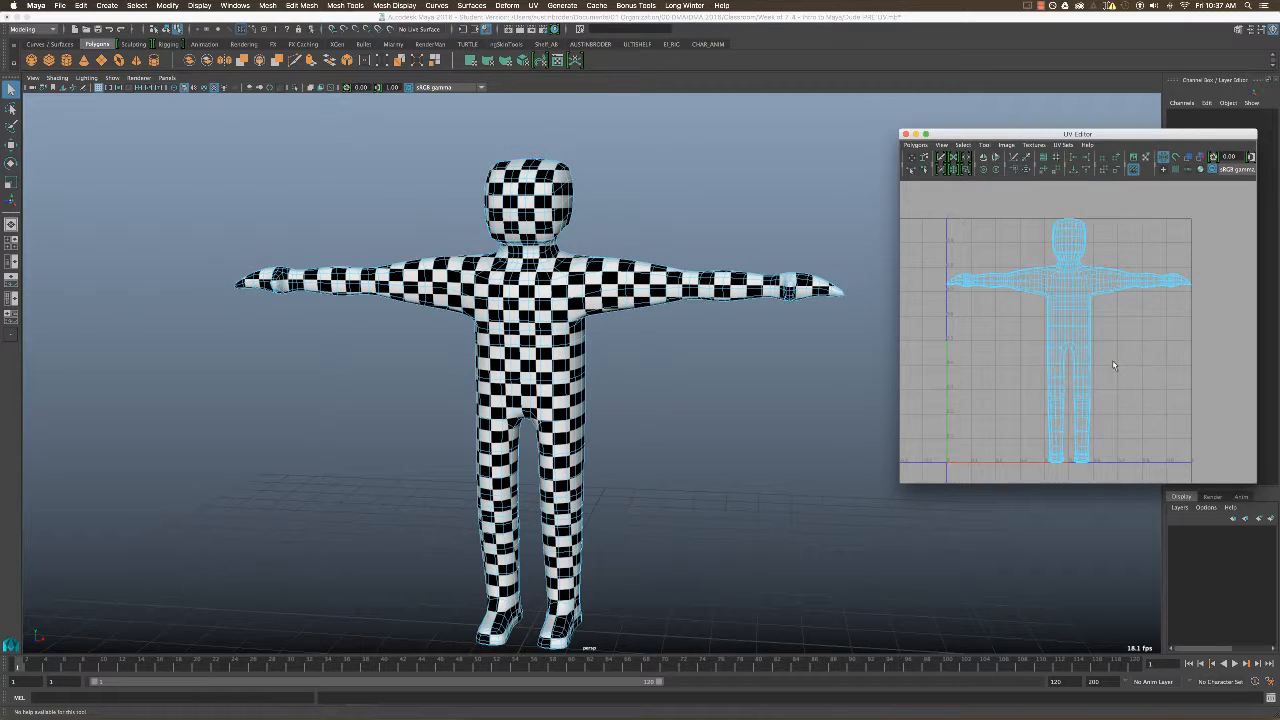
right_click_drag(617, 310, 711, 313, "alt")
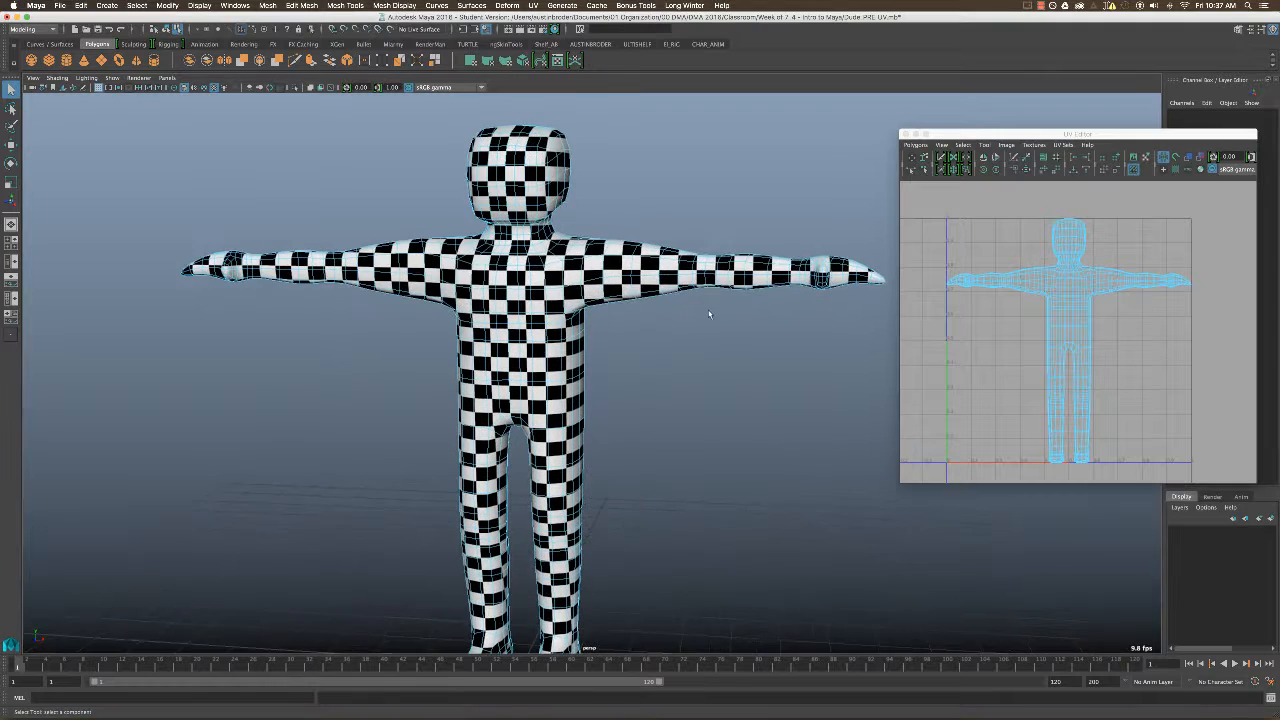
middle_click_drag(711, 313, 674, 406, "alt")
right_click_drag(1076, 281, 1180, 310, "alt")
middle_click_drag(1111, 265, 1057, 342, "alt")
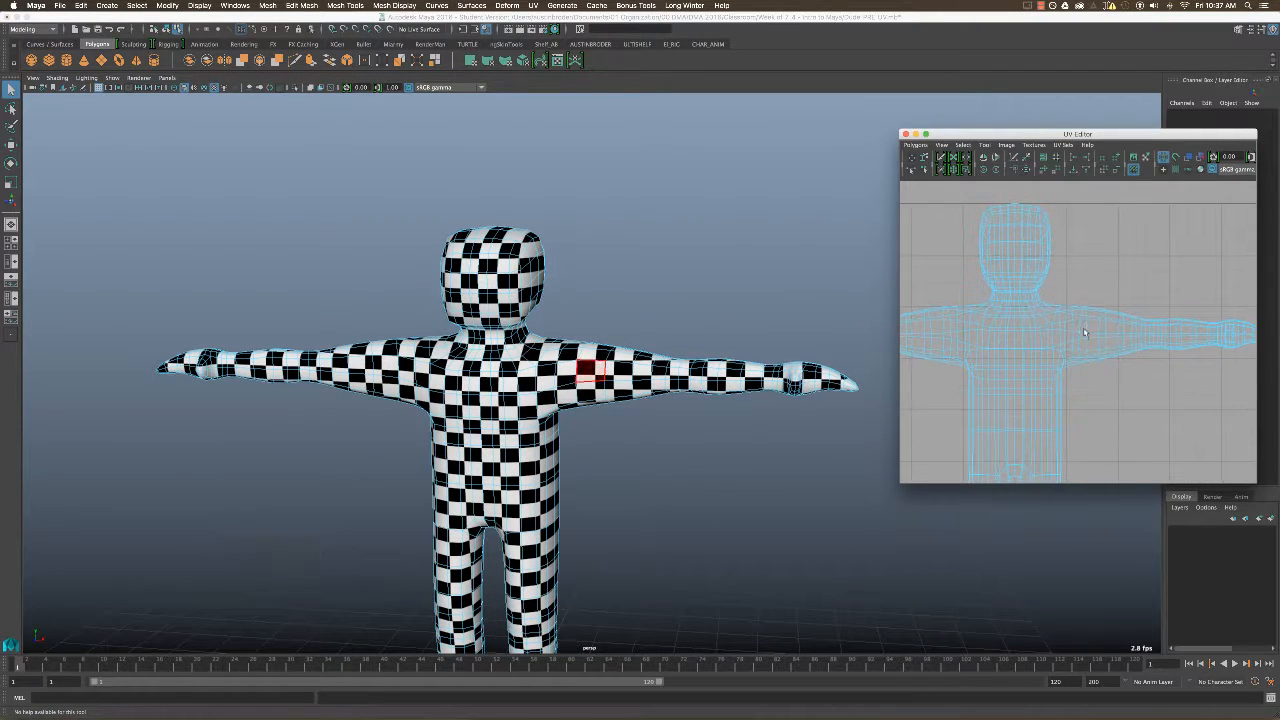
right_click_drag(540, 376, 648, 377, "alt")
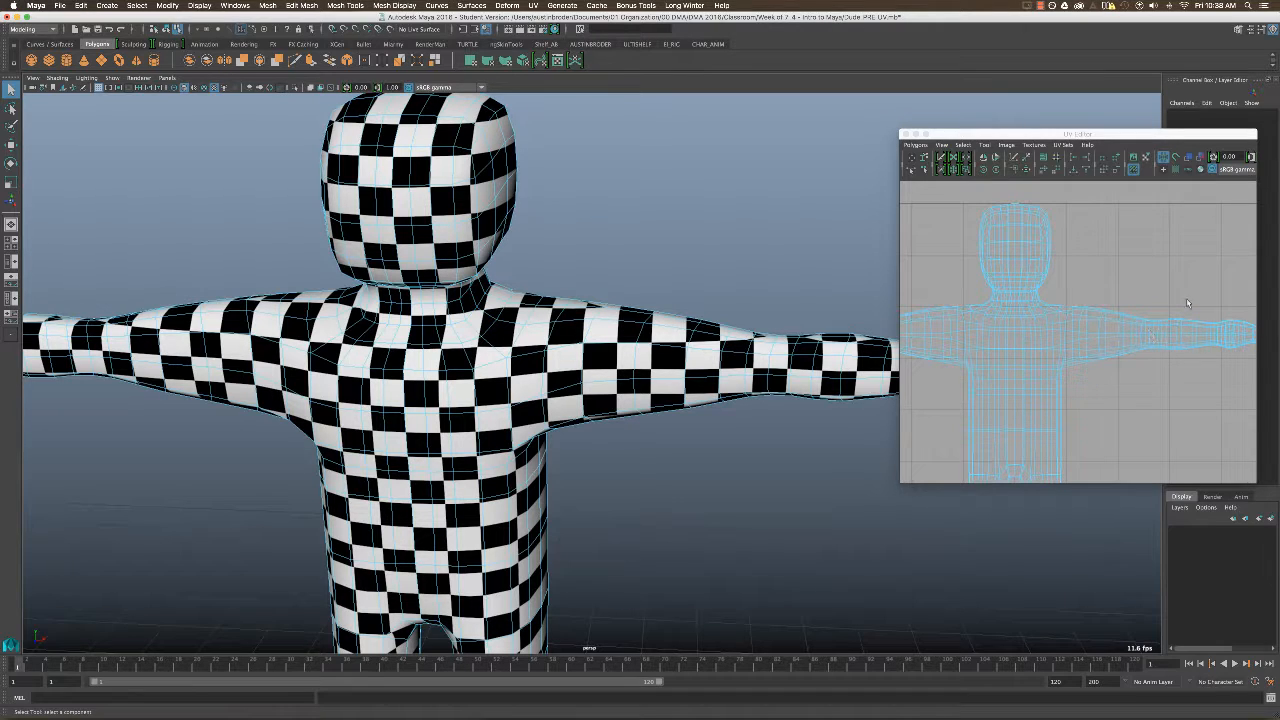
Switch to edge selection with untextured shading and select the edge loop where the left arm meets the torso.
right_click(573, 346)
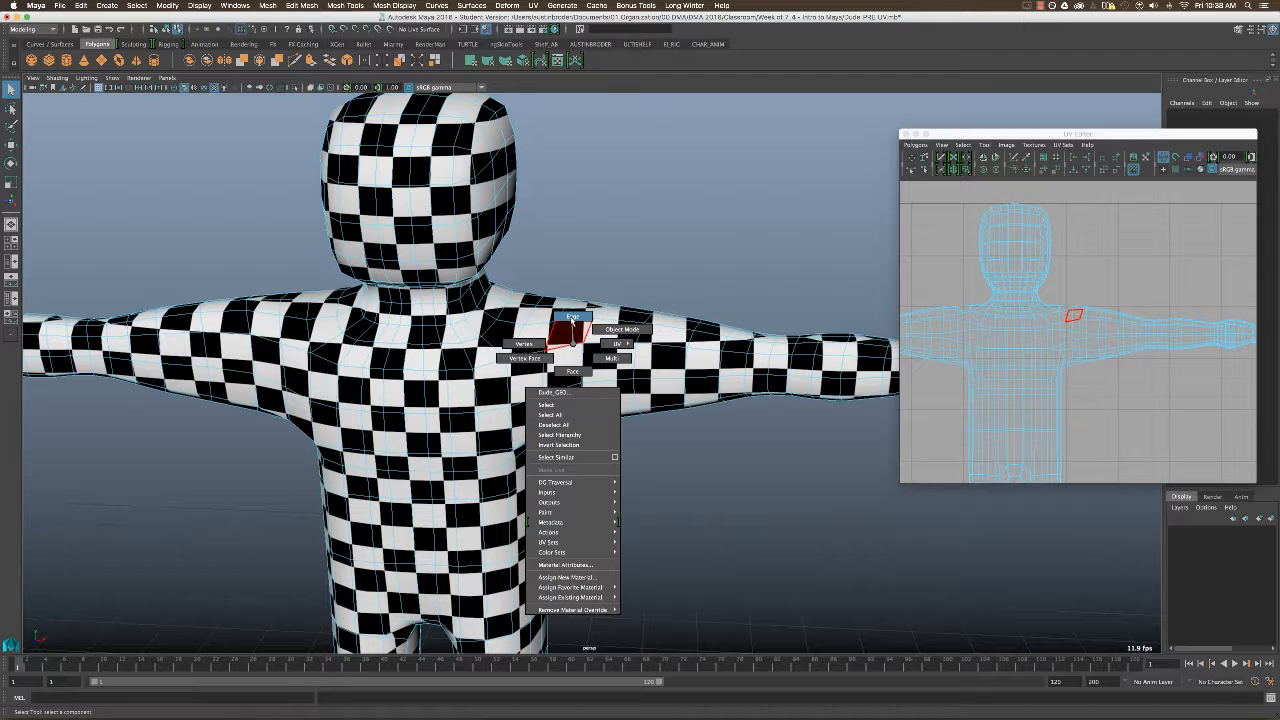
left_click(572, 317)
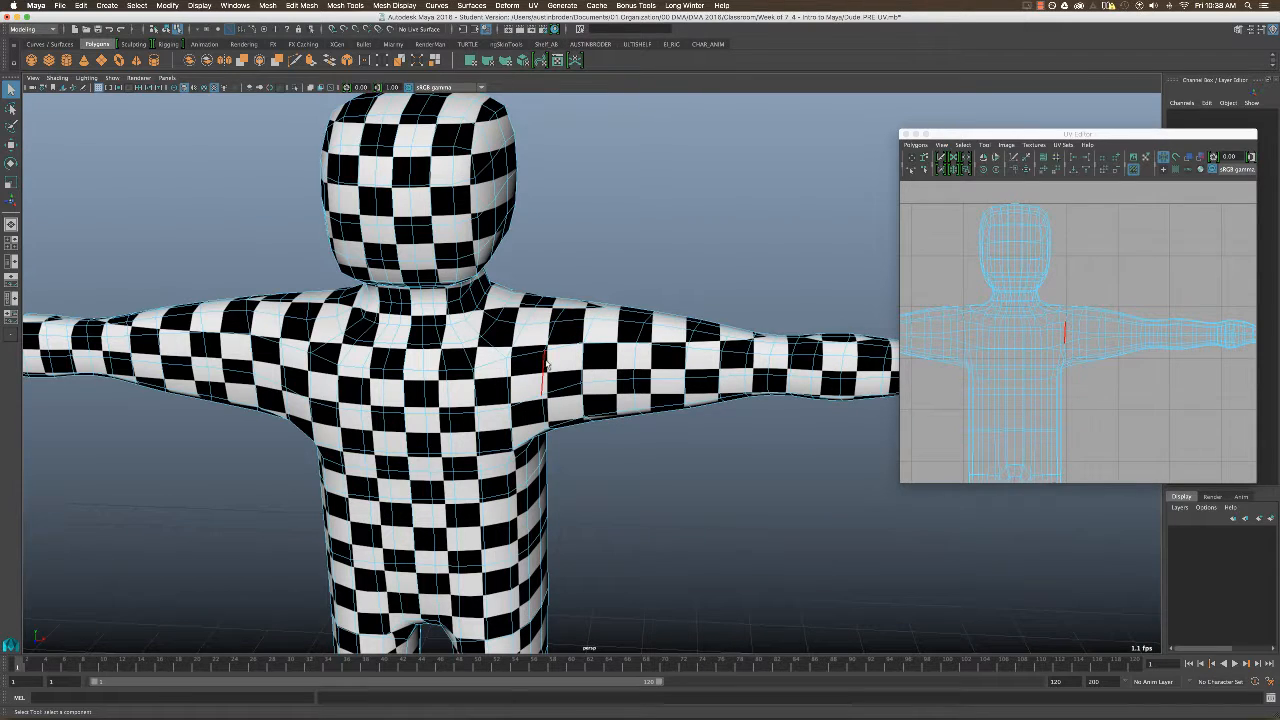
key("5")
key("1")
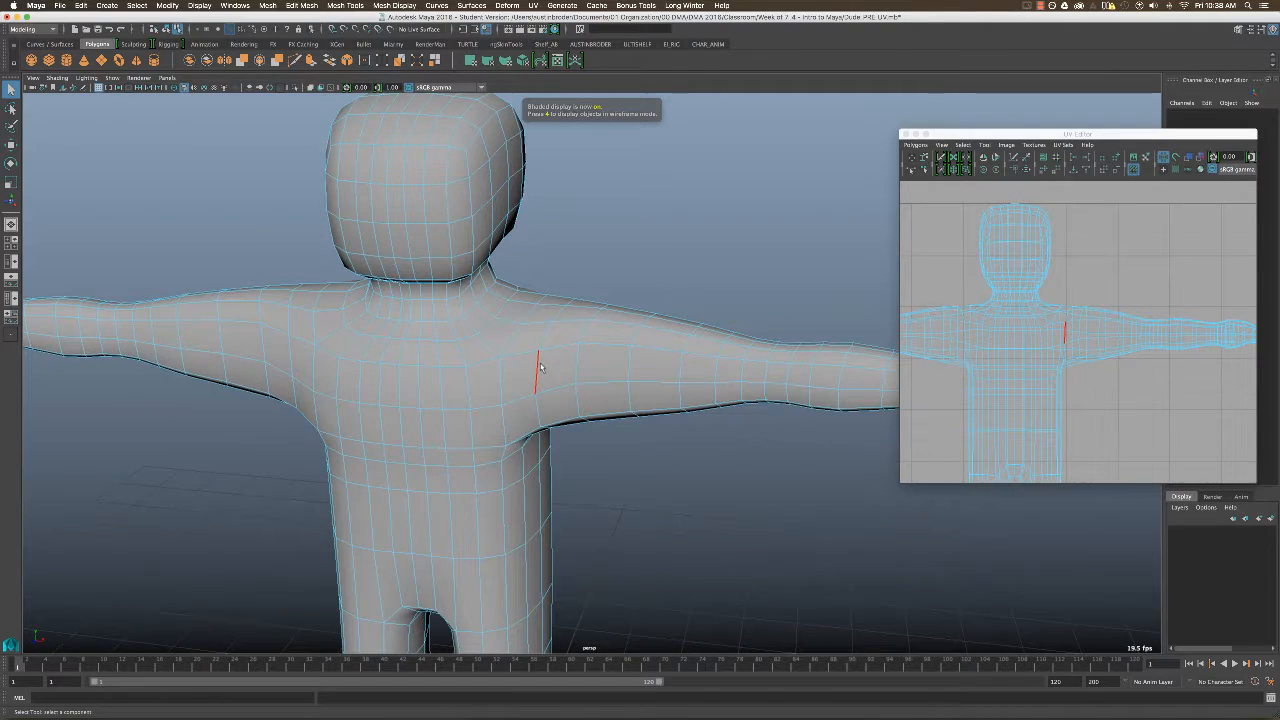
left_click(538, 368)
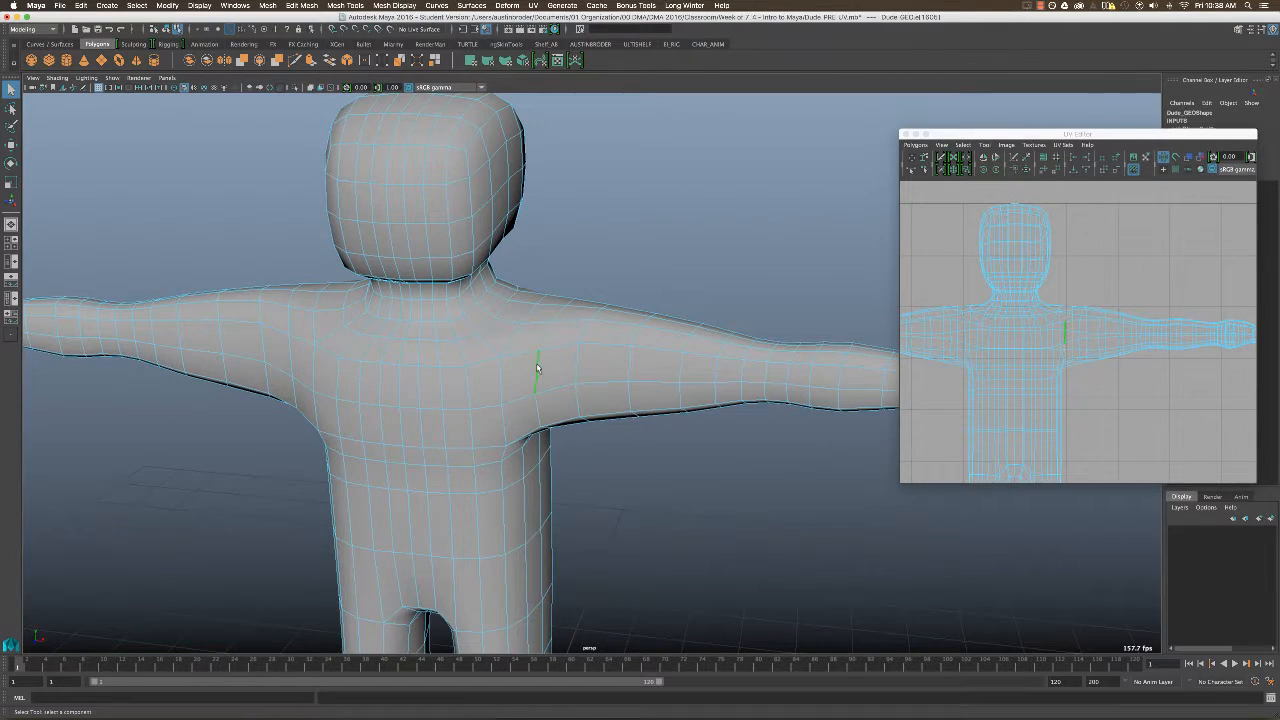
double_click(538, 368)
mouse_move(538, 368)
left_mouse_down("alt")
mouse_move(581, 335)
mouse_move(522, 362)
left_mouse_up("alt")
left_click_drag(563, 297, 722, 446, "alt")
left_click_drag(606, 420, 717, 475, "alt")
Cut the UV edges along the selected left shoulder loop.
middle_click_drag(1097, 334, 1064, 314, "alt")
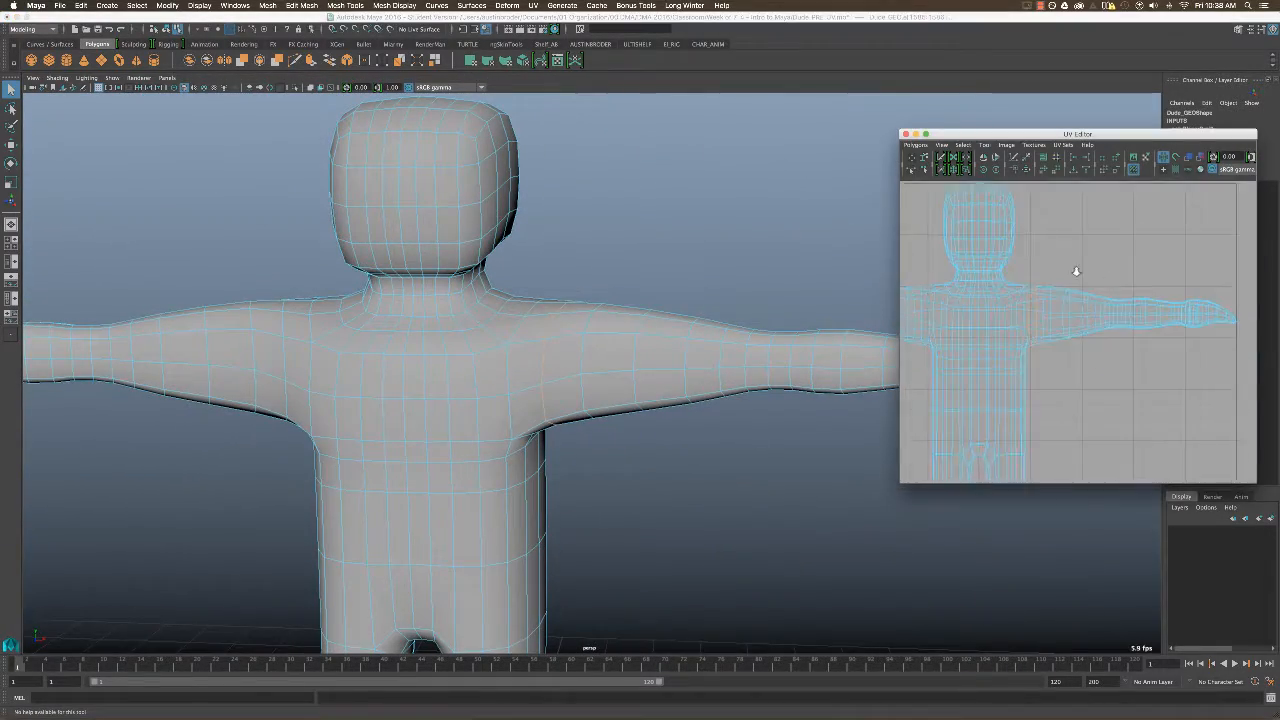
scroll(1074, 271, "down", 1)
mouse_move(714, 451)
left_mouse_down("alt")
mouse_move(750, 455)
mouse_move(533, 487)
mouse_move(723, 474)
mouse_move(749, 540)
mouse_move(771, 430)
mouse_move(565, 462)
mouse_move(686, 457)
mouse_move(714, 437)
mouse_move(697, 432)
mouse_move(714, 437)
left_mouse_up("alt")
key("4")
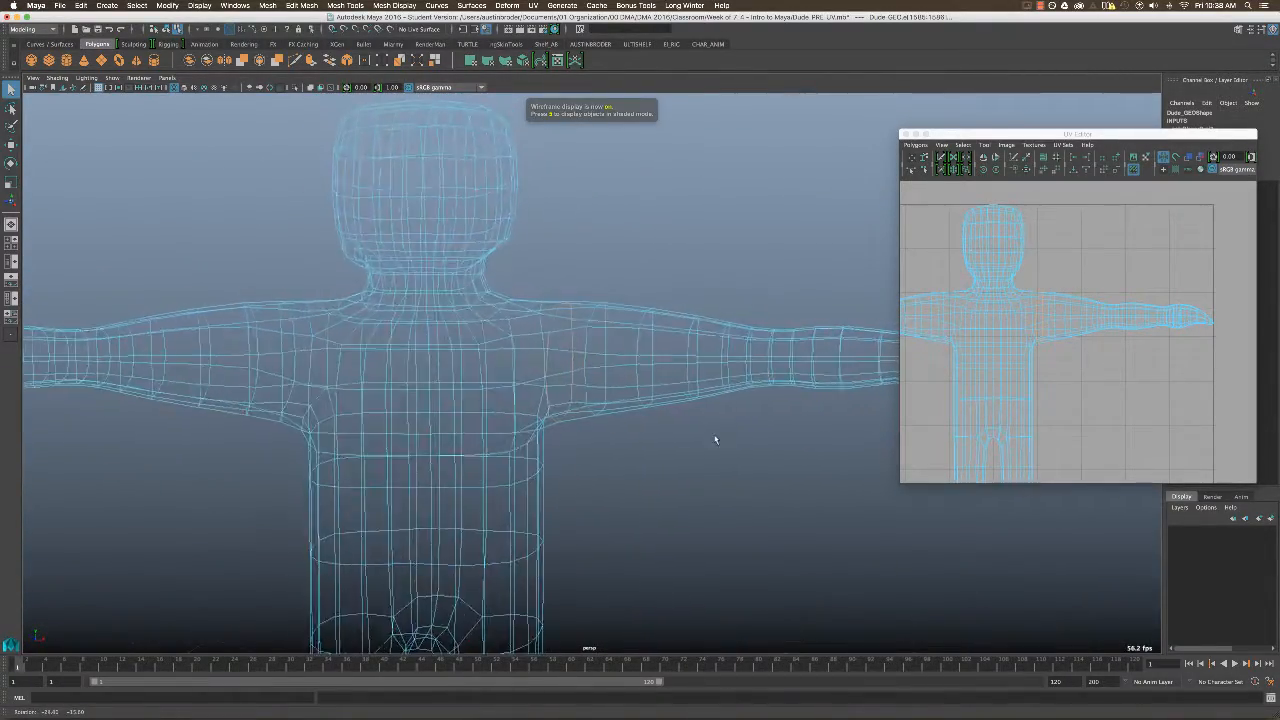
key("5")
scroll(1018, 254, "down", 1)
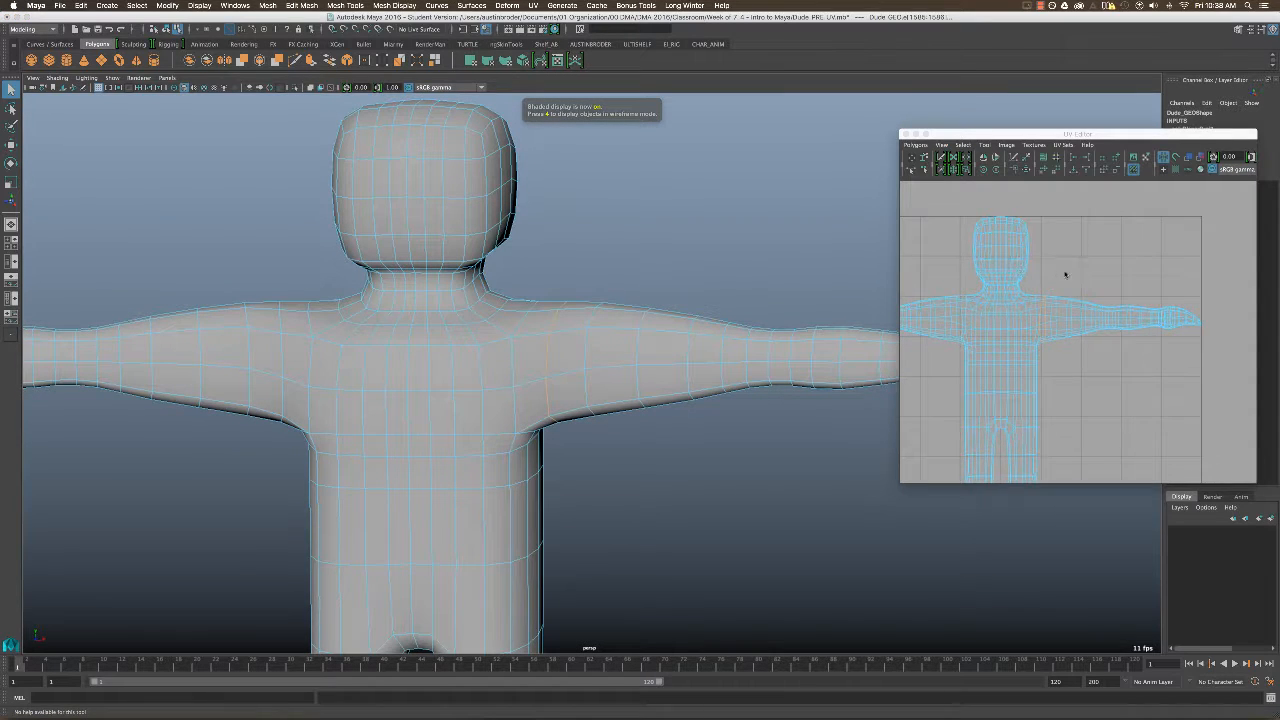
middle_click_drag(1060, 270, 1096, 273, "alt")
scroll(1020, 250, "down", 1)
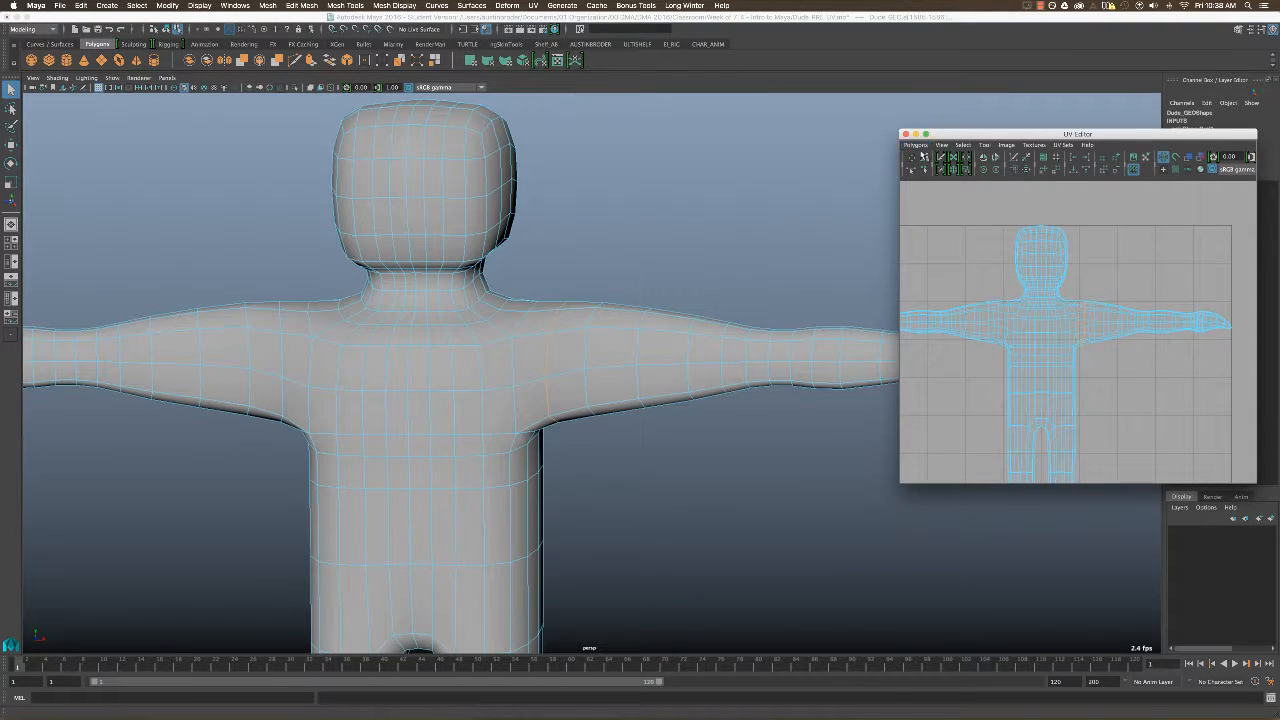
left_click(917, 146)
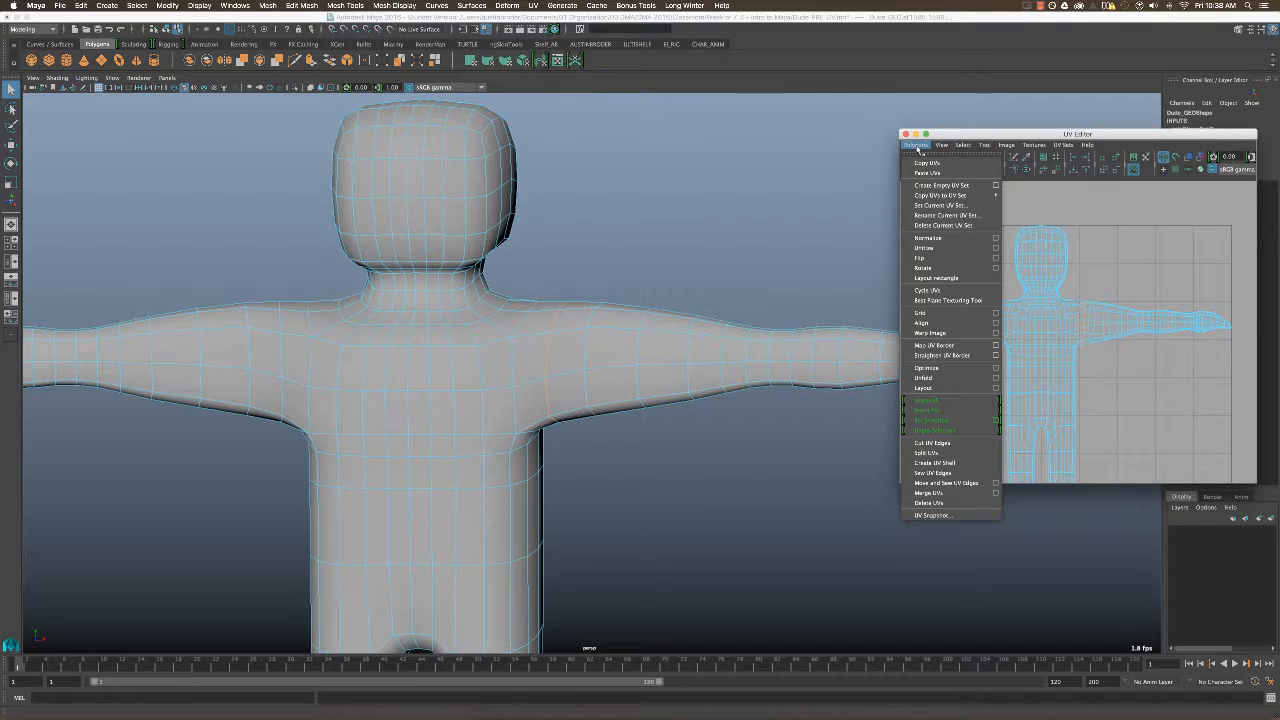
left_click(944, 445)
Switch to UV shell selection and move the left arm's shell horizontally away from the body.
middle_click_drag(1138, 314, 1089, 300, "alt")
right_click_drag(1089, 299, 1033, 296, "alt")
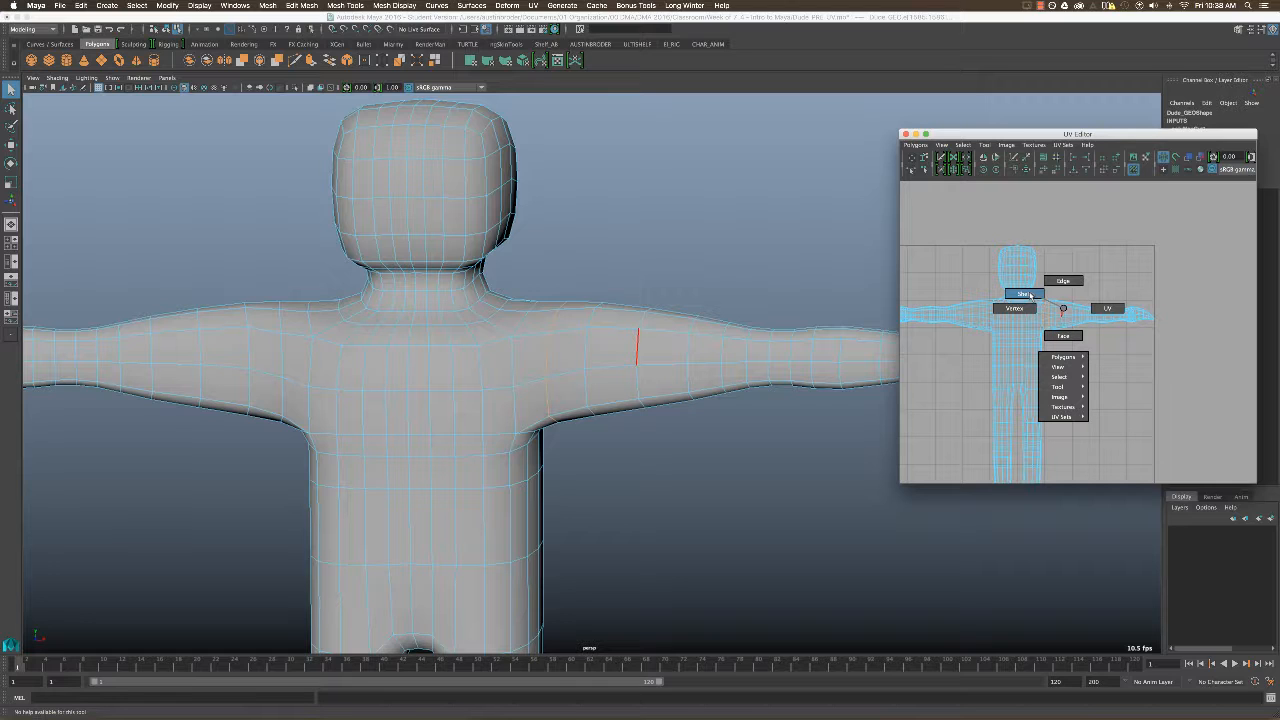
right_click_drag(1029, 294, 1029, 294)
left_click(1058, 314)
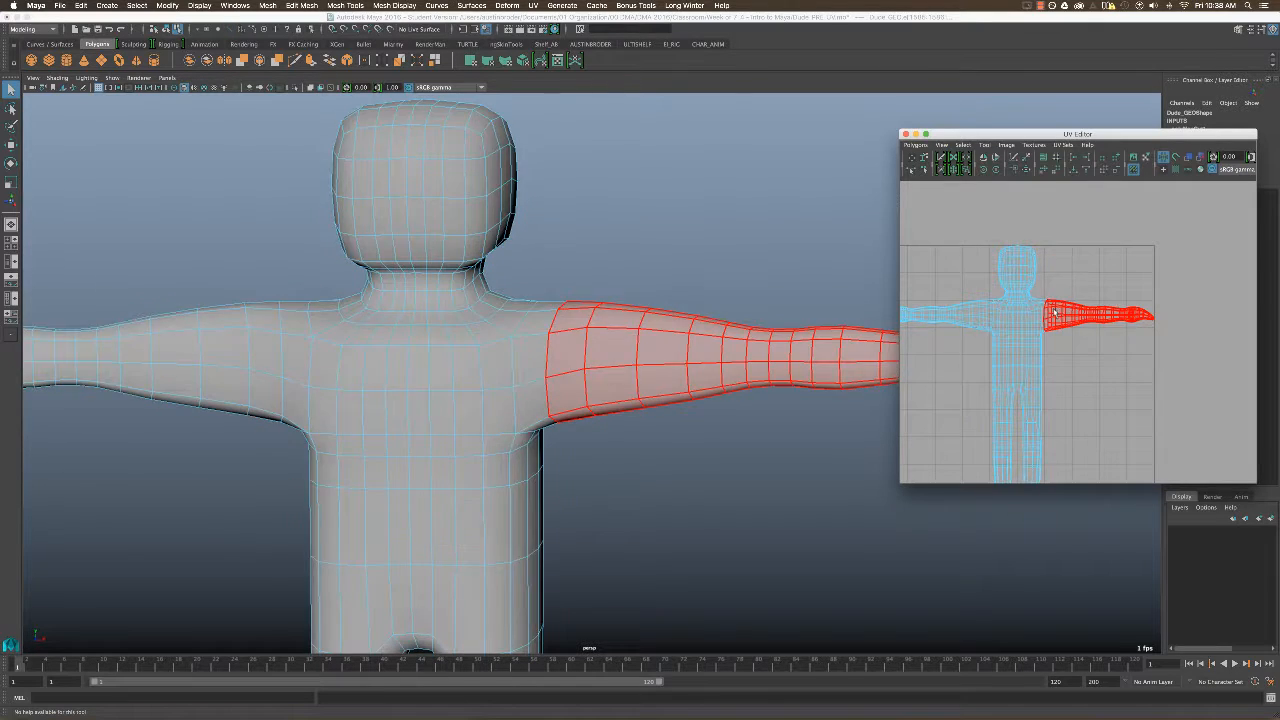
left_click(1024, 318)
left_click(1063, 317)
scroll(1106, 314, "down", 1)
middle_click_drag(1104, 316, 1078, 320, "alt")
key("w")
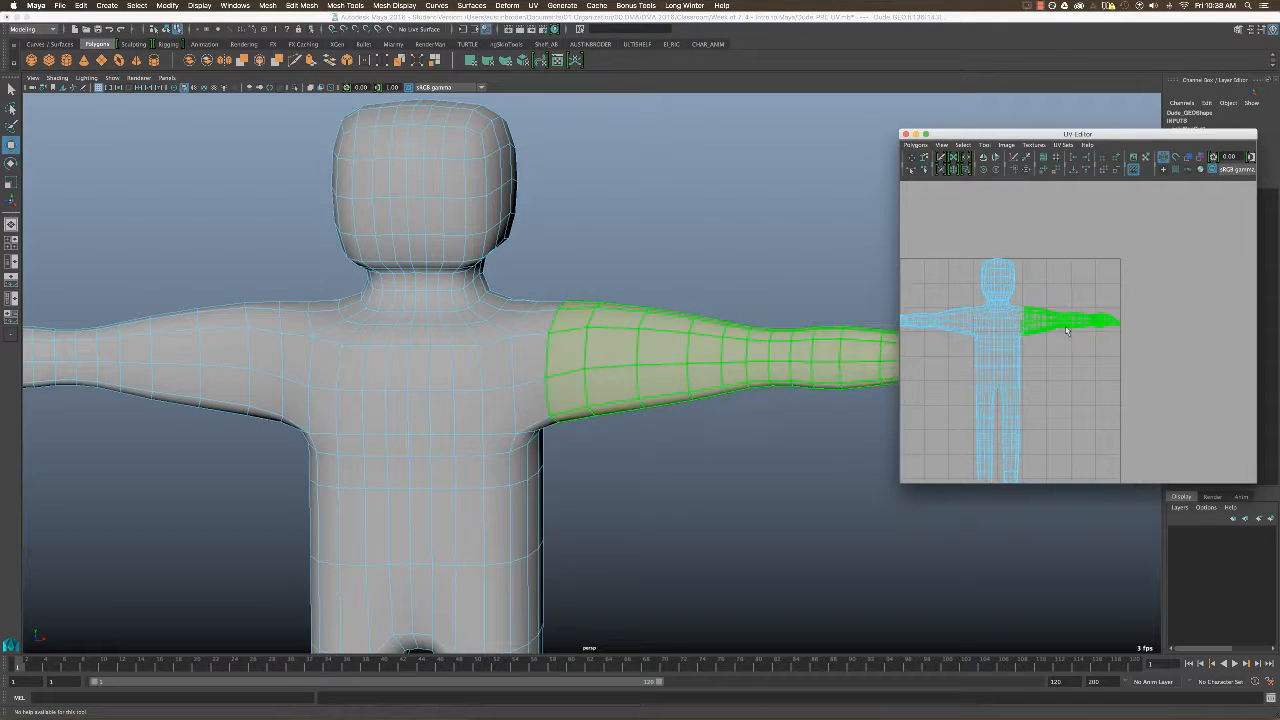
left_click_drag(1070, 323, 1116, 322)
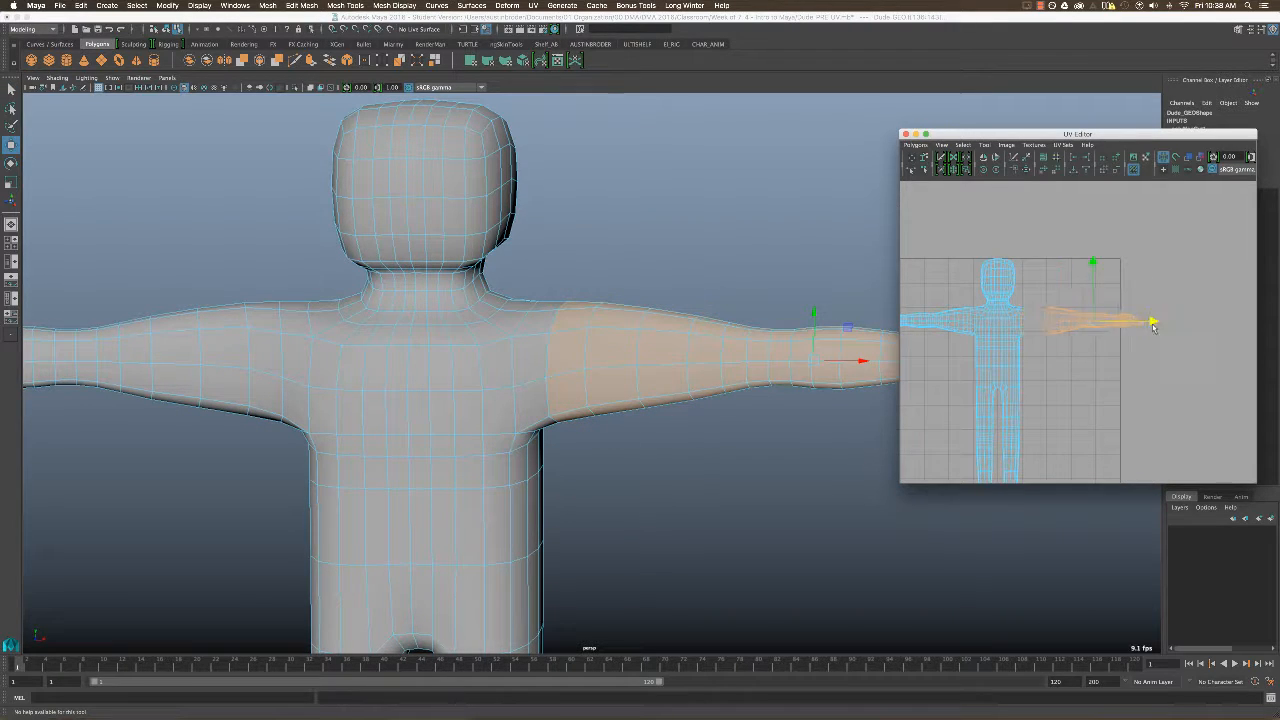
key("q")
Clear the selection, return to edge selection and select the edge loop around the left wrist.
middle_click_drag(1121, 343, 1096, 345, "alt")
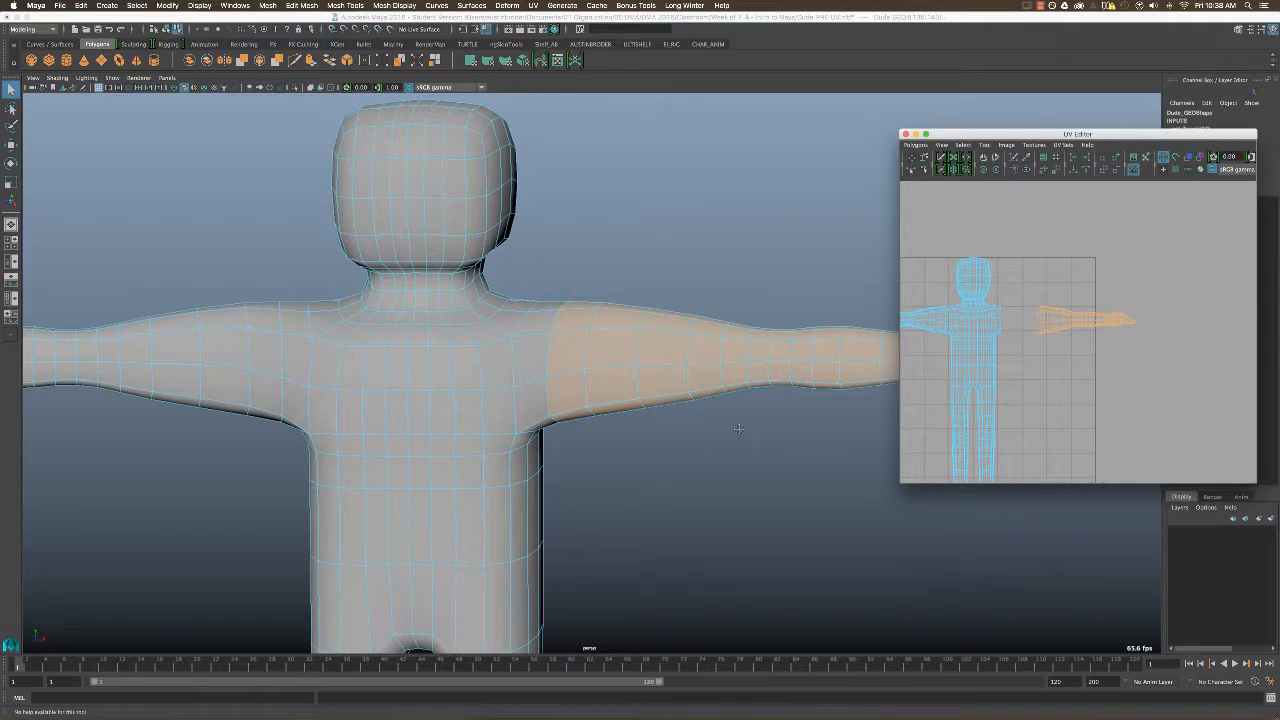
middle_click_drag(739, 429, 503, 420, "alt")
right_click_drag(503, 420, 600, 410, "alt")
left_click_drag(710, 350, 650, 430, "alt")
right_click_drag(700, 400, 797, 372, "alt")
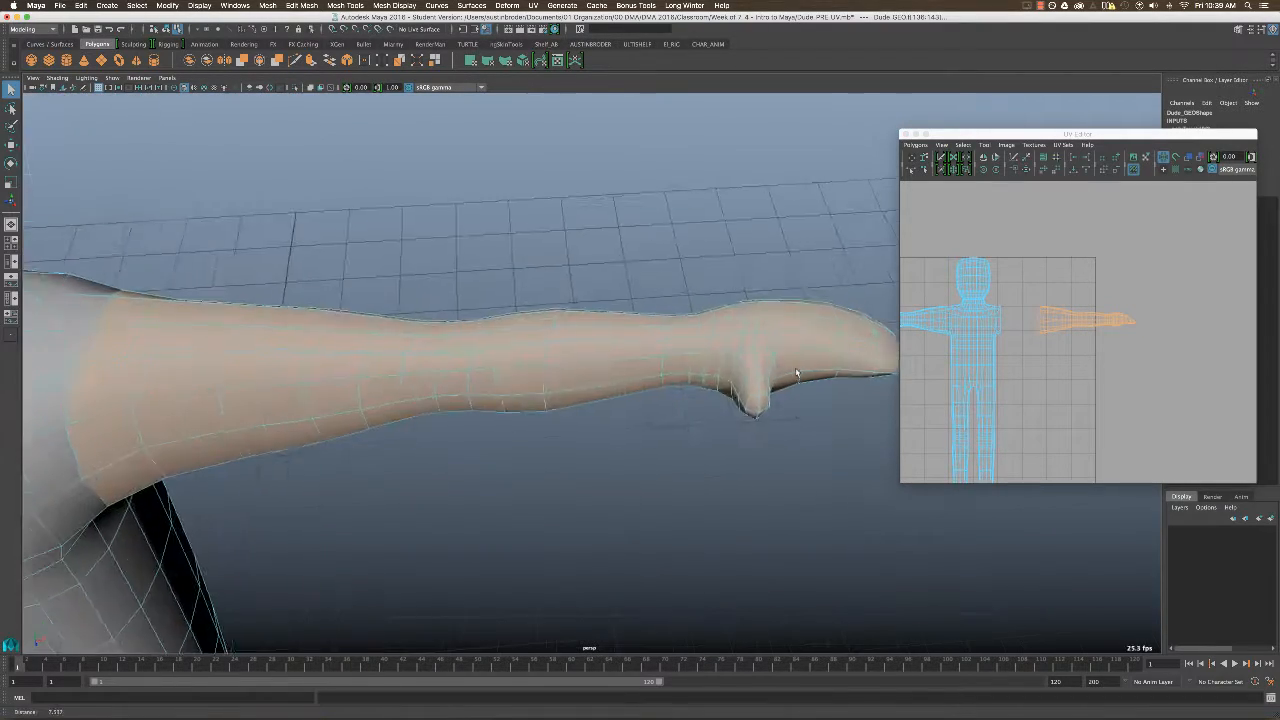
left_click_drag(797, 372, 675, 408, "alt")
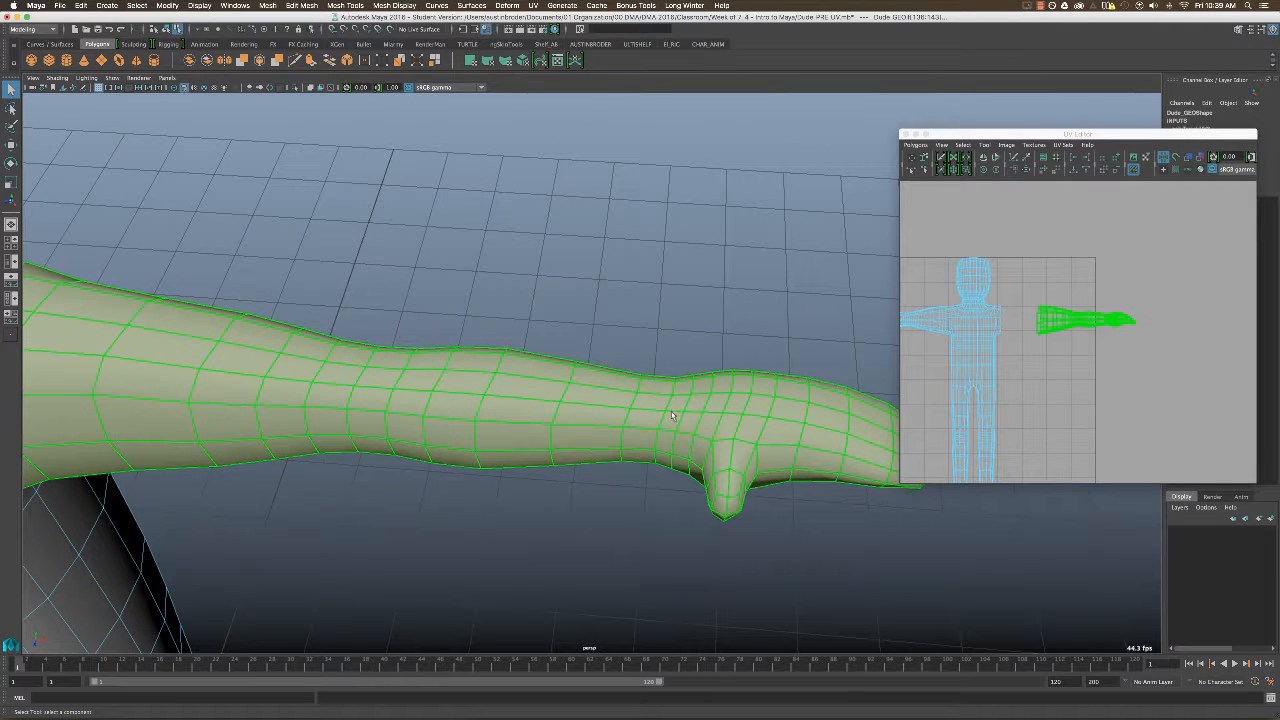
right_click_drag(672, 416, 674, 391)
left_click(1186, 280)
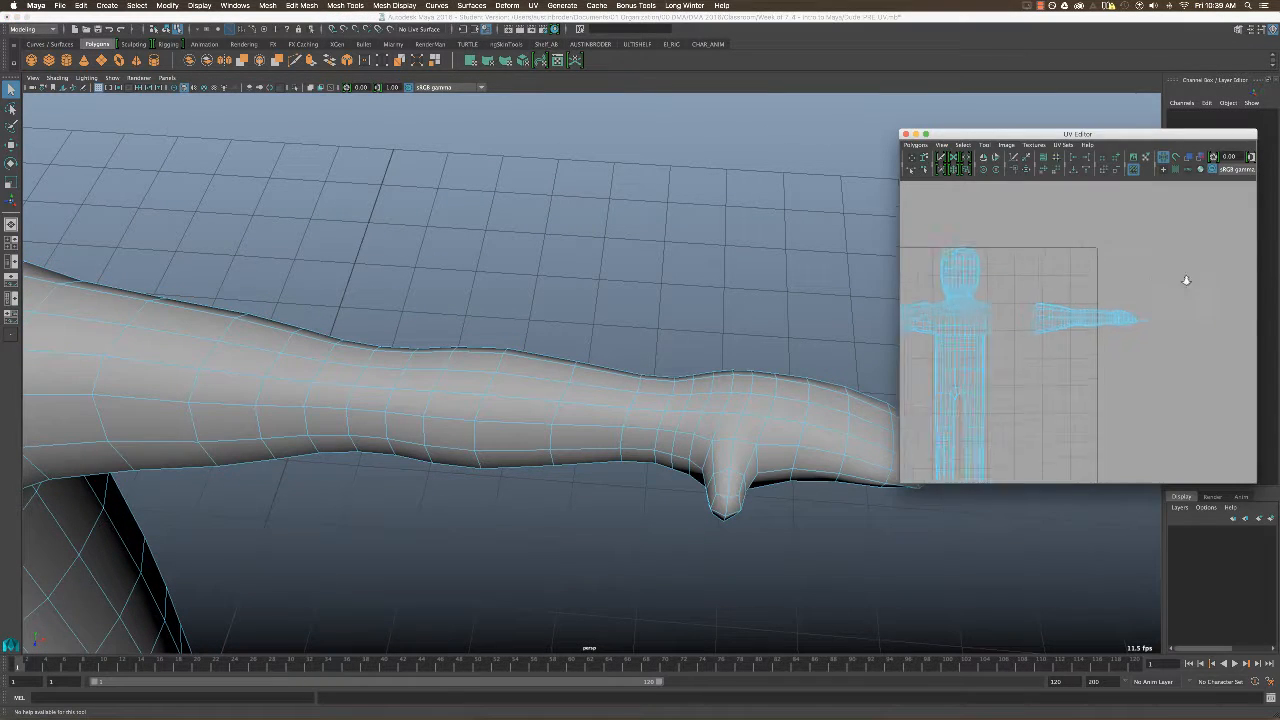
right_click_drag(1186, 280, 1198, 288, "alt")
middle_click_drag(1125, 330, 1075, 362, "alt")
right_click_drag(1075, 362, 1102, 365, "alt")
middle_click_drag(1102, 365, 1150, 365, "alt")
left_click_drag(770, 440, 700, 394, "alt")
right_click(706, 395)
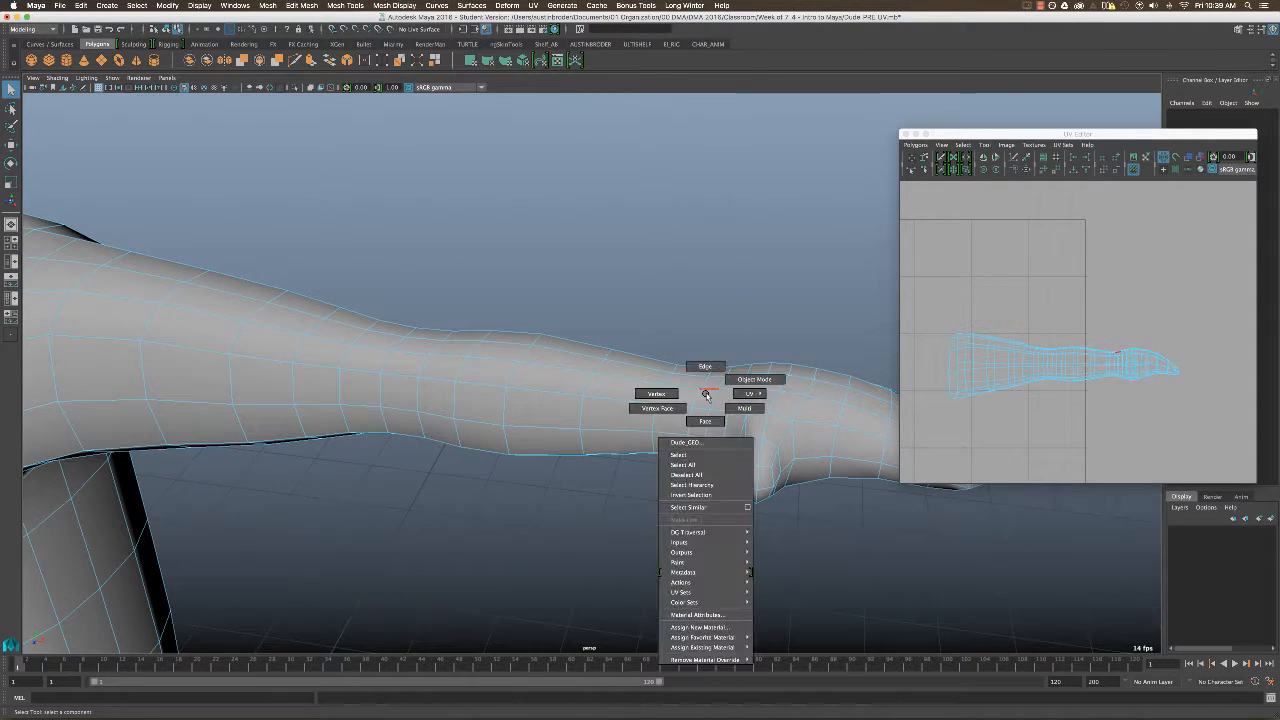
right_click_drag(706, 395, 706, 374)
mouse_move(696, 394)
left_mouse_down("alt")
mouse_move(709, 392)
mouse_move(696, 350)
mouse_move(702, 410)
left_mouse_up("alt")
left_click(708, 393)
Cut the UV edges along the selected wrist loop.
right_click_drag(702, 410, 524, 414, "alt")
middle_click_drag(560, 414, 714, 414, "alt")
right_click_drag(714, 414, 626, 420, "alt")
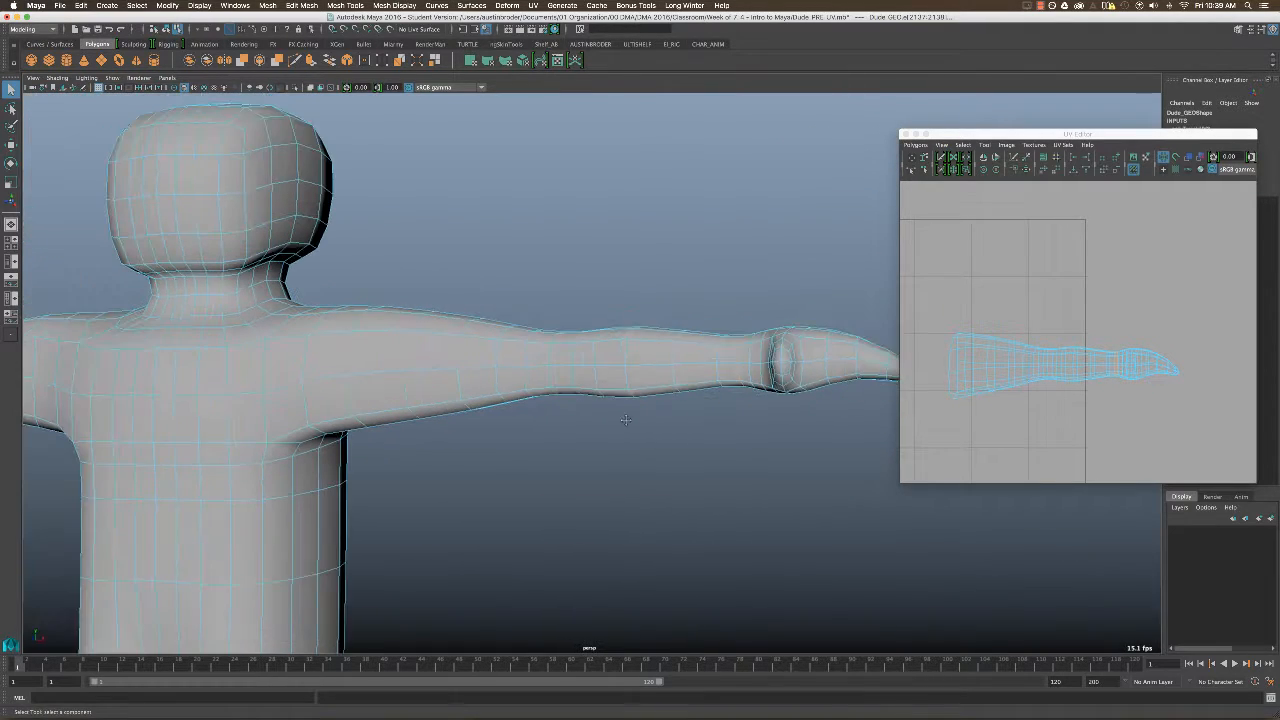
middle_click_drag(626, 420, 646, 421, "alt")
right_click_drag(1137, 371, 1063, 351, "alt")
middle_click_drag(1063, 351, 1076, 340, "alt")
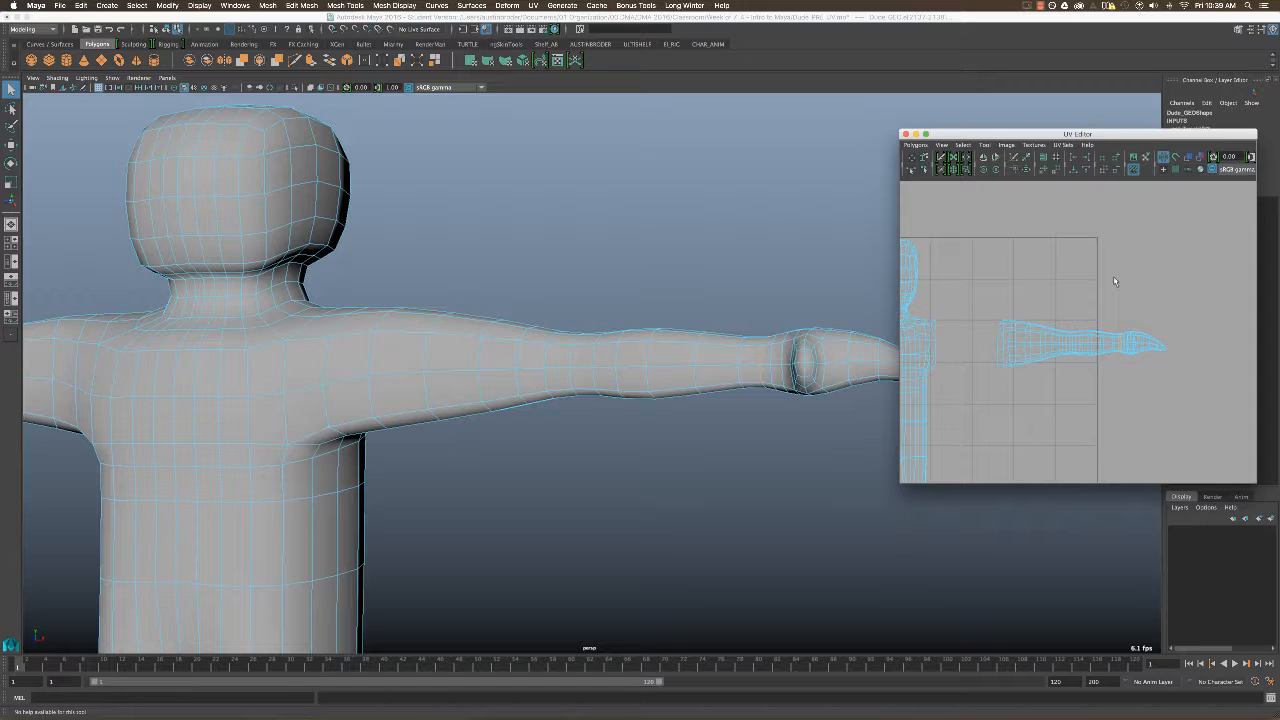
left_click_drag(847, 346, 863, 383, "alt")
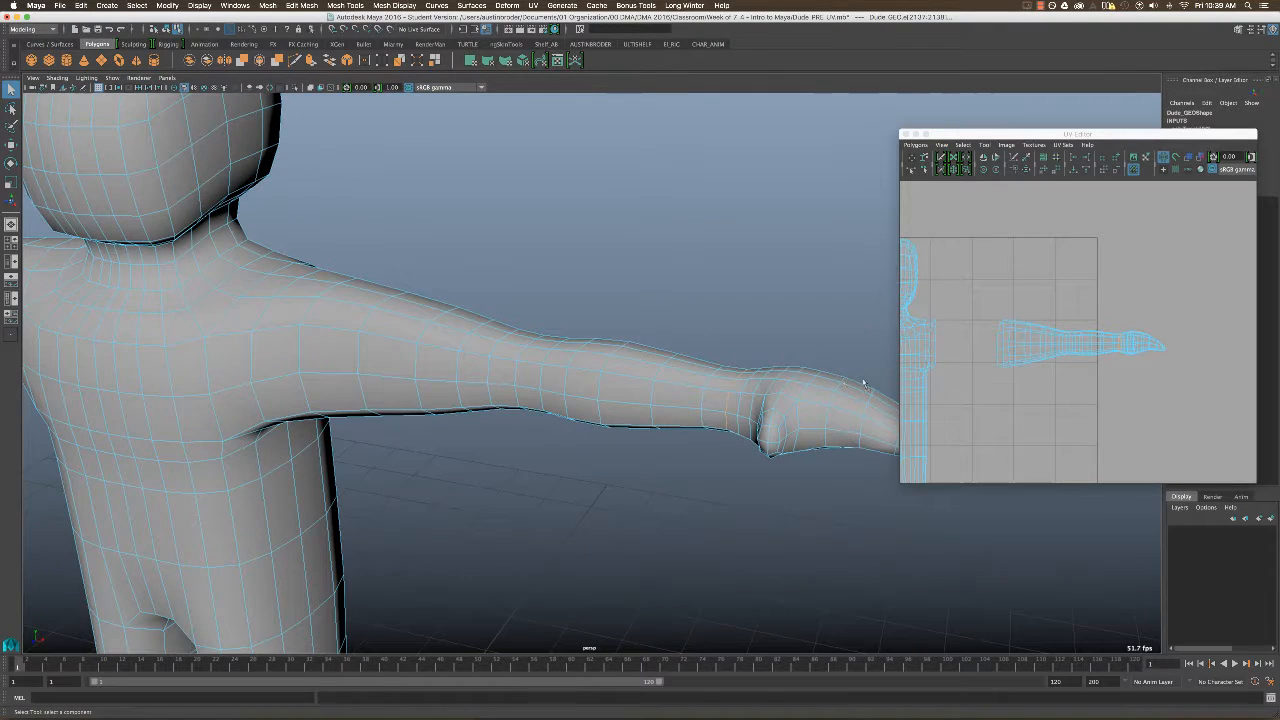
left_click(915, 145)
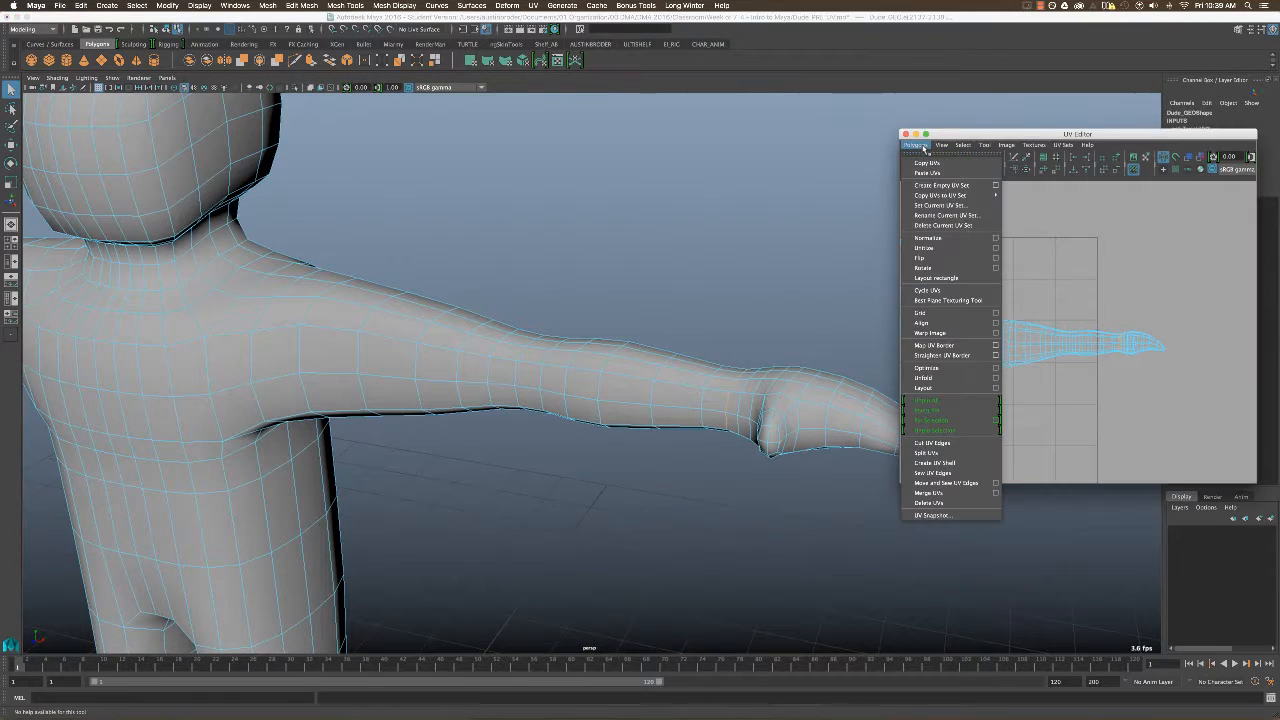
left_click(949, 443)
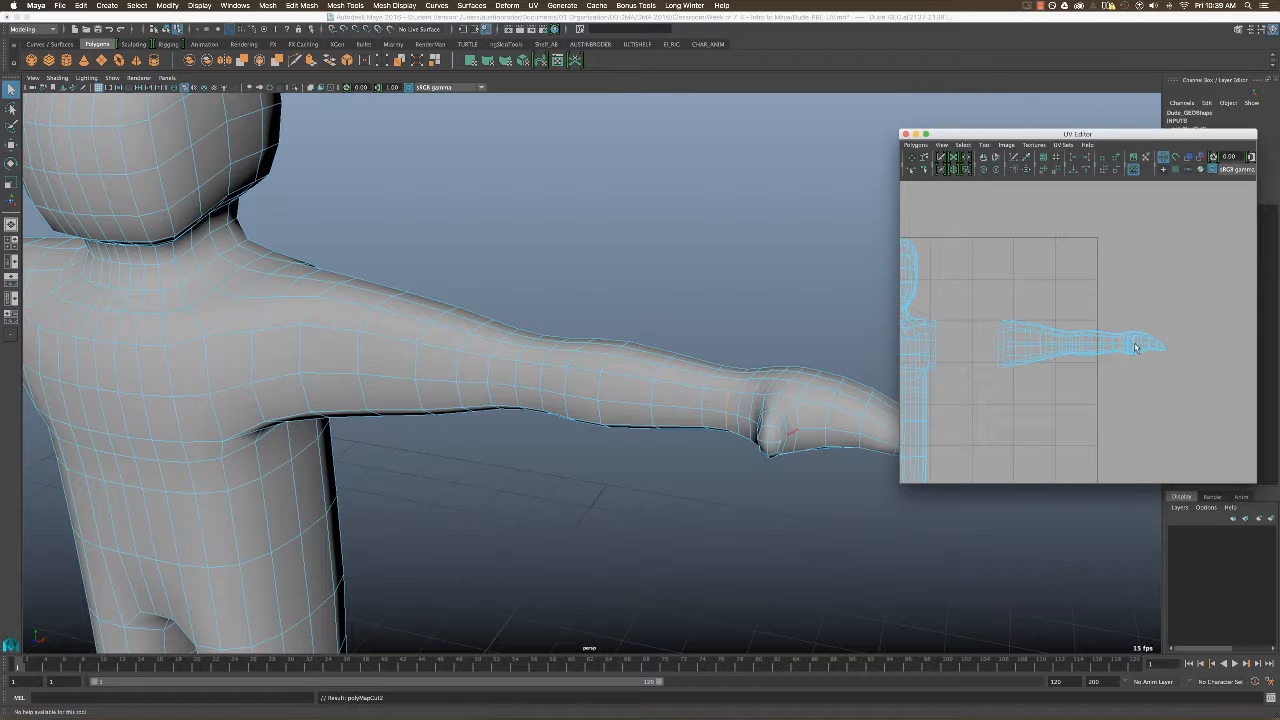
Switch to UV shell selection and move the left hand's shell outward, away from the arm.
right_click(1133, 344)
right_click_drag(1126, 339, 1103, 331)
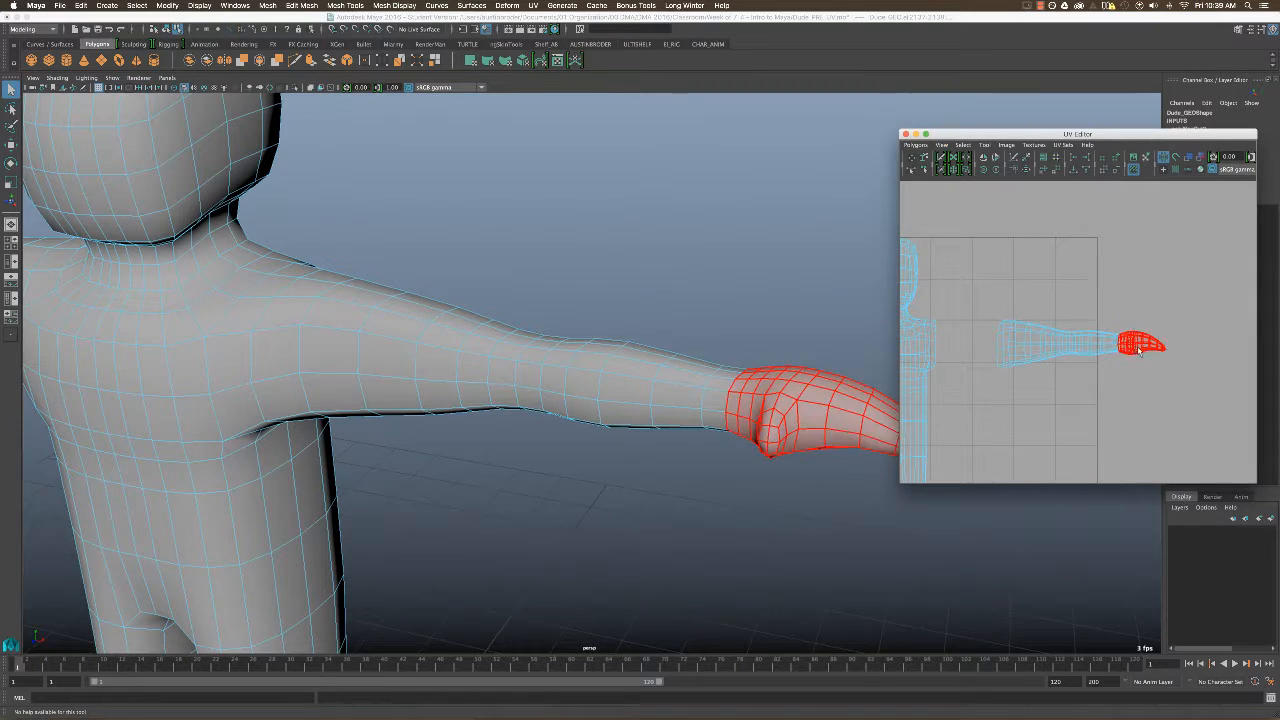
left_click(1134, 344)
key("w")
left_click_drag(1187, 346, 1209, 347)
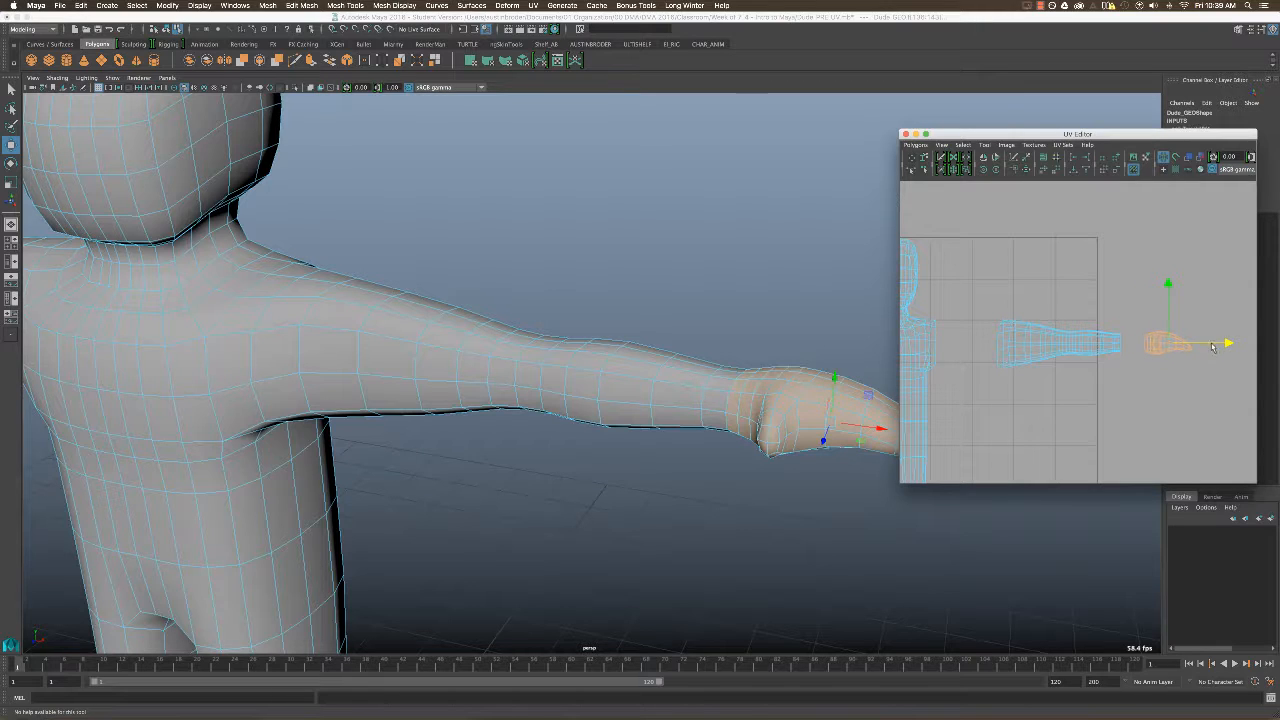
key("q")
Move the left arm's UV shell slightly toward the body to widen its gap from the hand.
left_click(1080, 350)
key("w")
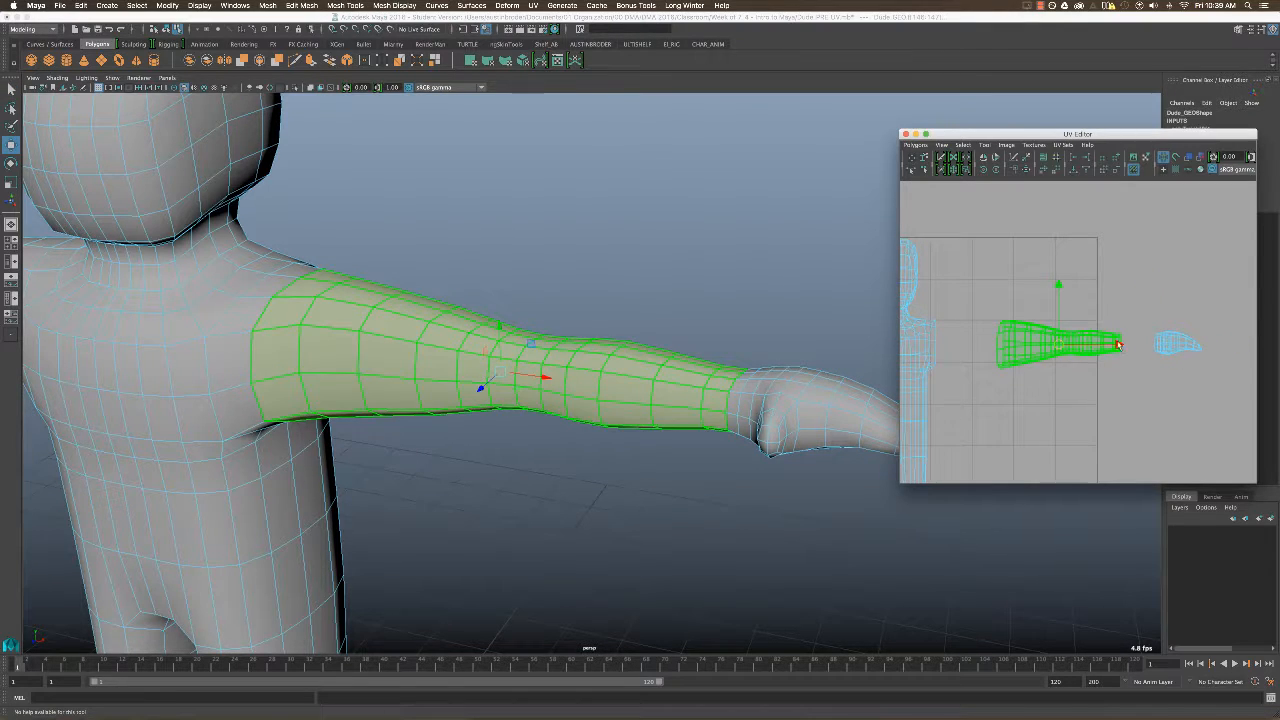
left_click_drag(1119, 345, 1103, 345)
key("q")
middle_click_drag(1102, 362, 1131, 361, "alt")
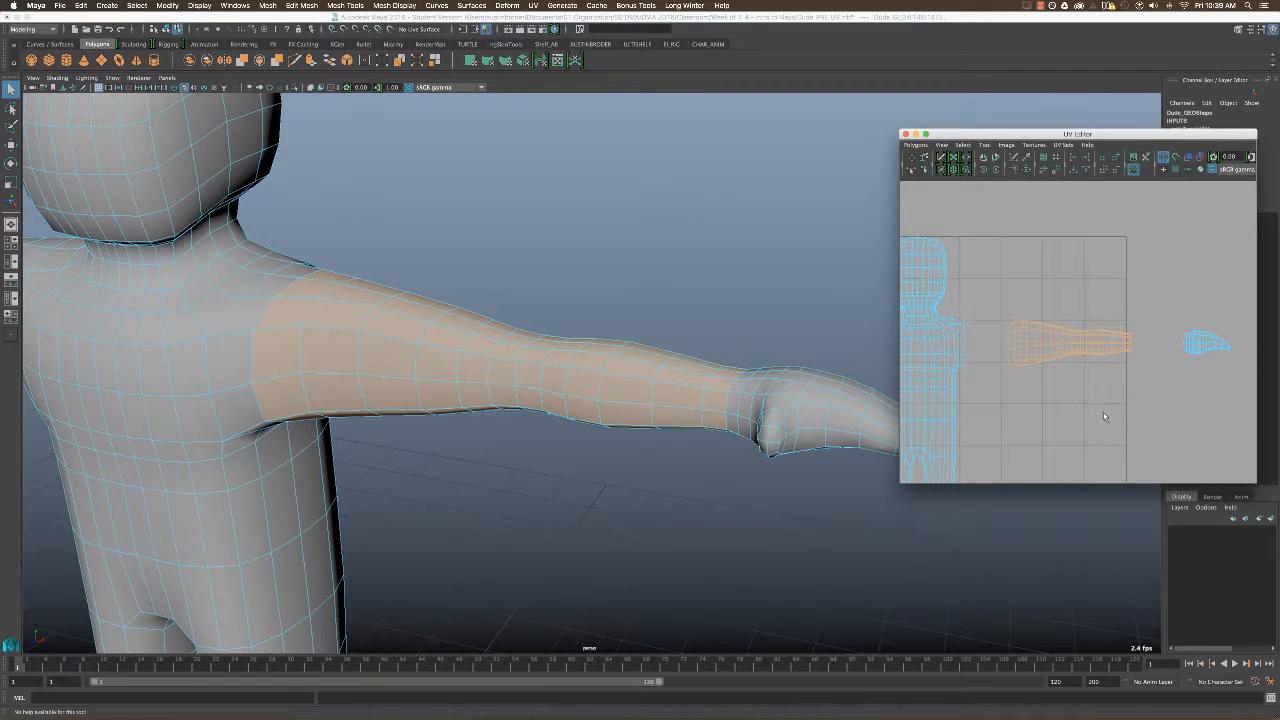
middle_click_drag(1103, 412, 1130, 296, "alt")
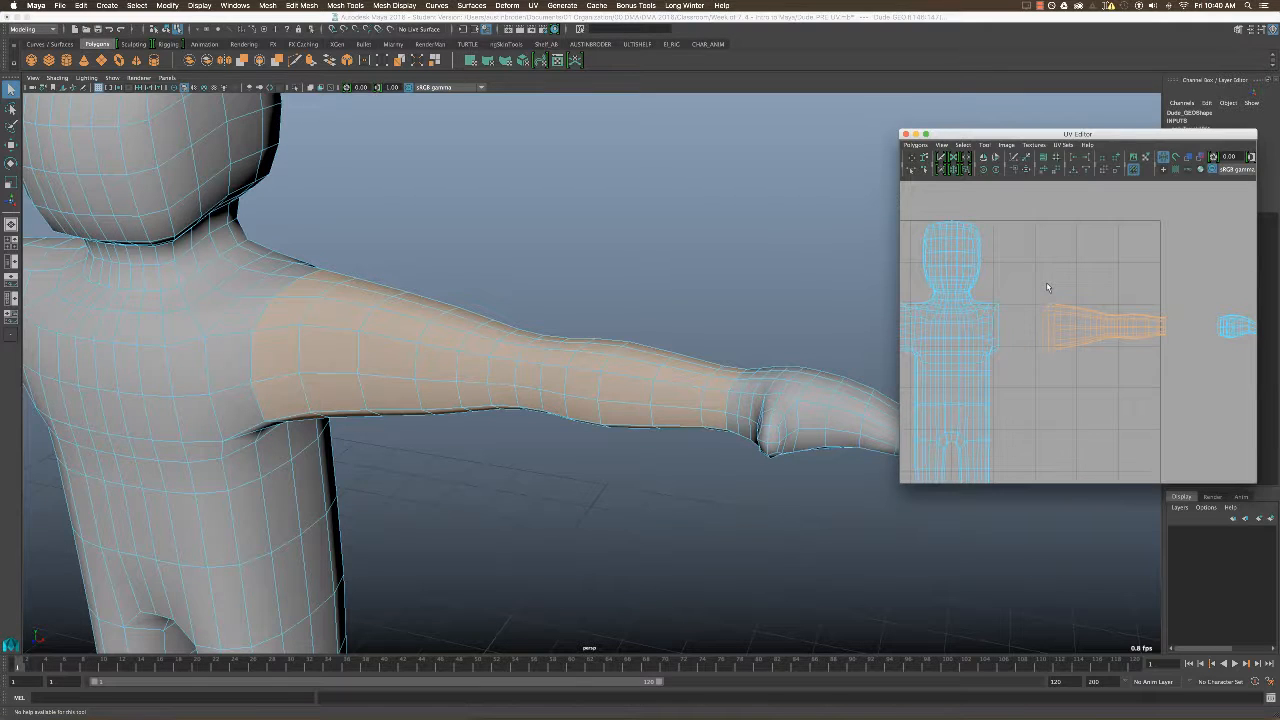
Clear the selection, turn textured shading back on and examine the checker pattern around the left shoulder and upper arm.
left_click_drag(666, 278, 669, 330, "alt")
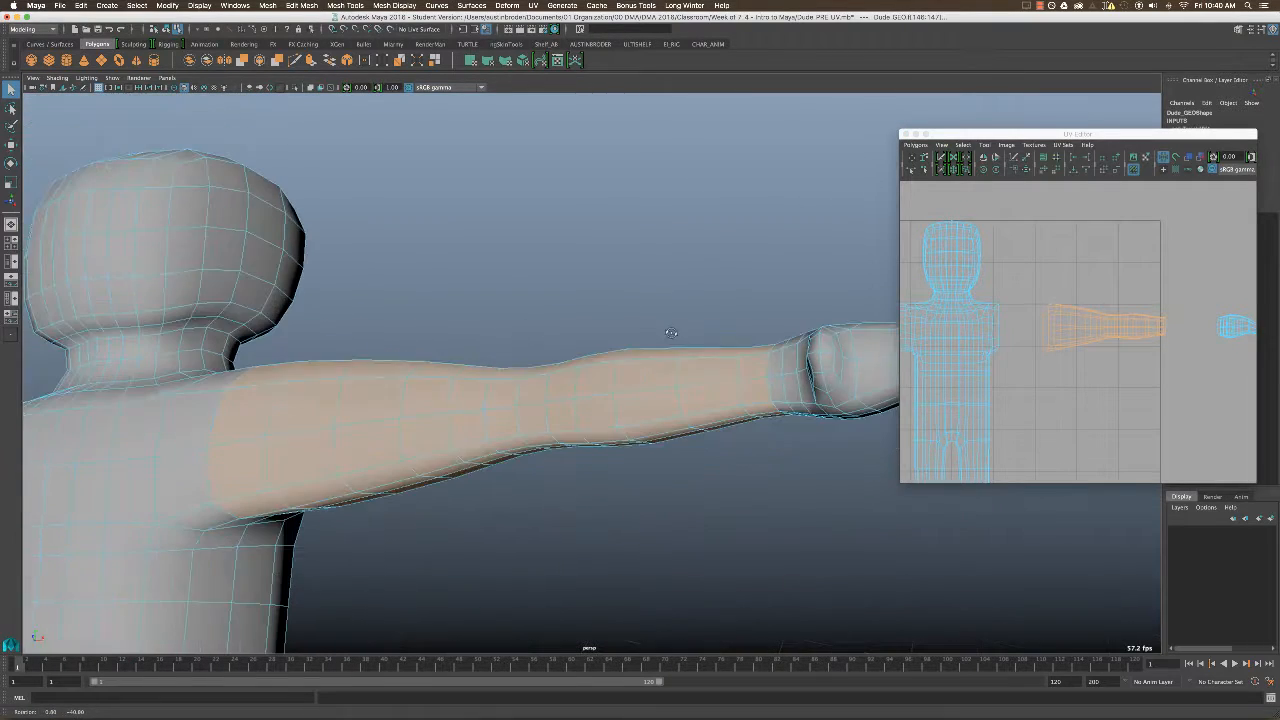
right_click_drag(1113, 342, 1110, 314)
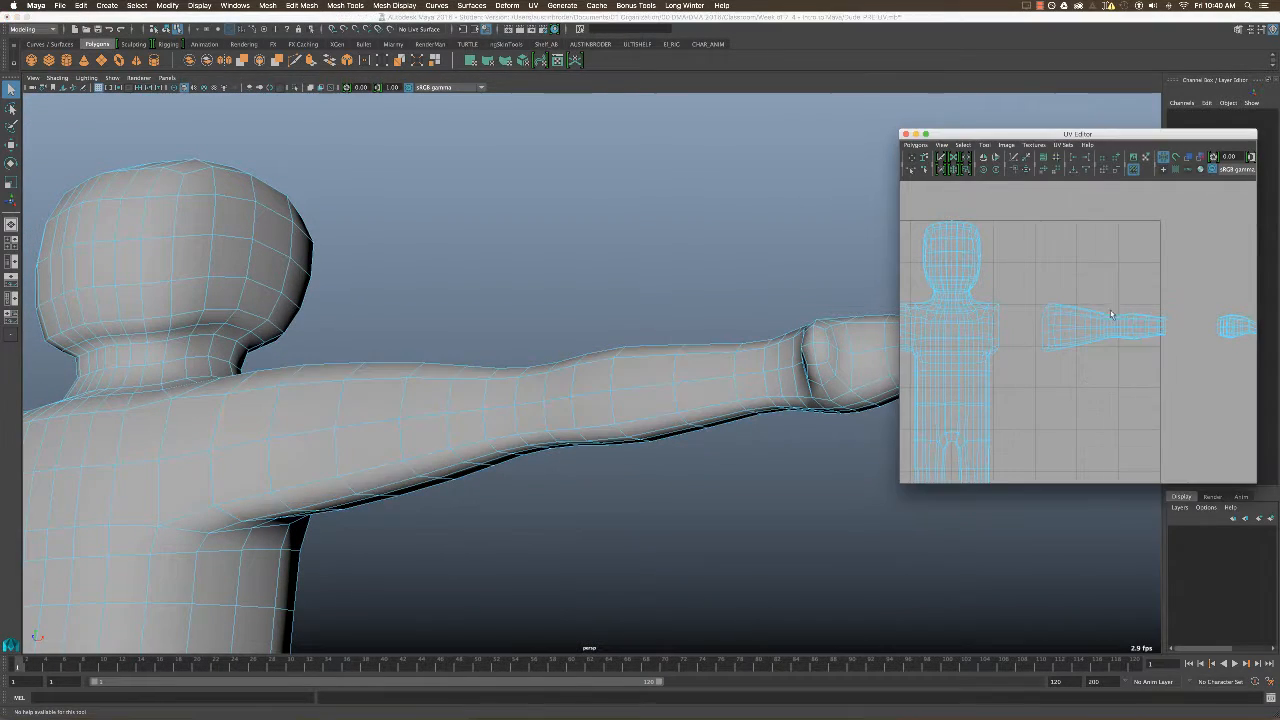
mouse_move(657, 426)
left_mouse_down("alt")
mouse_move(655, 384)
mouse_move(640, 370)
mouse_move(614, 462)
mouse_move(545, 452)
mouse_move(573, 420)
mouse_move(636, 414)
left_mouse_up("alt")
key("6")
right_click_drag(640, 415, 781, 443, "alt")
middle_click_drag(781, 442, 815, 444, "alt")
right_click_drag(545, 402, 611, 409, "alt")
middle_click_drag(611, 409, 631, 394, "alt")
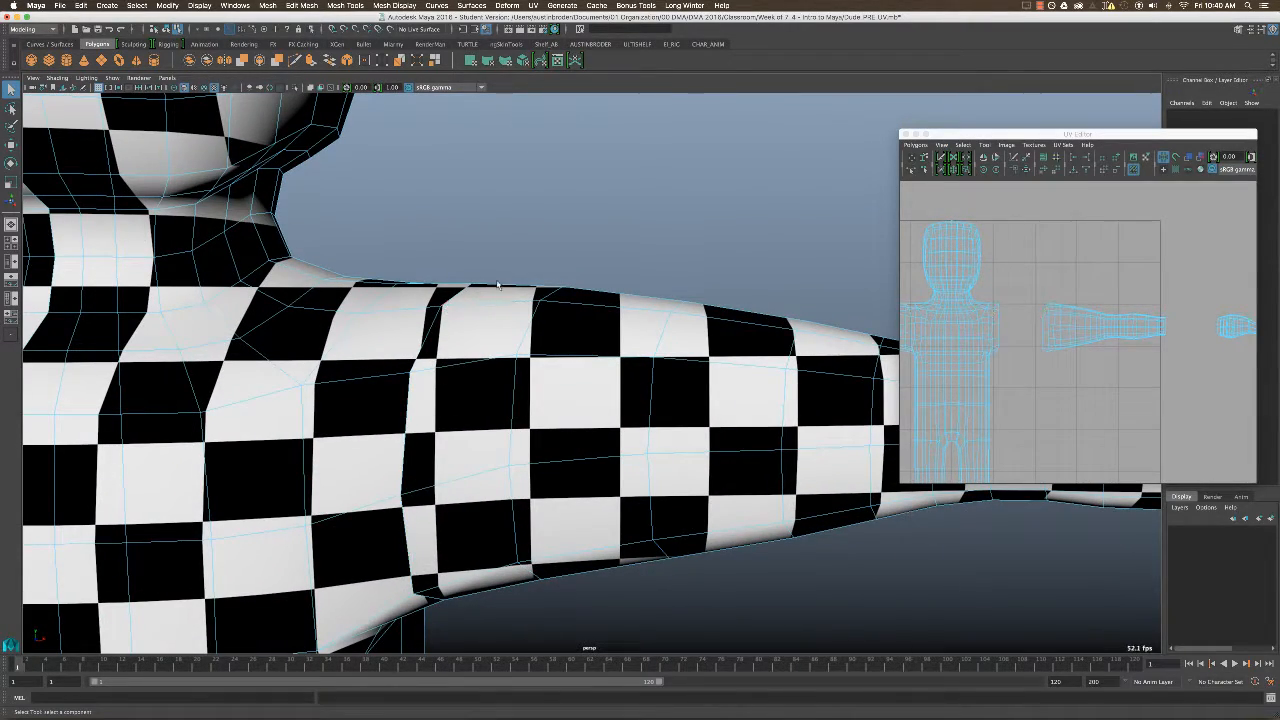
left_click_drag(497, 285, 608, 306, "alt")
middle_click_drag(611, 379, 592, 325, "alt")
left_click_drag(597, 340, 740, 390, "alt")
right_click_drag(530, 346, 556, 348, "alt")
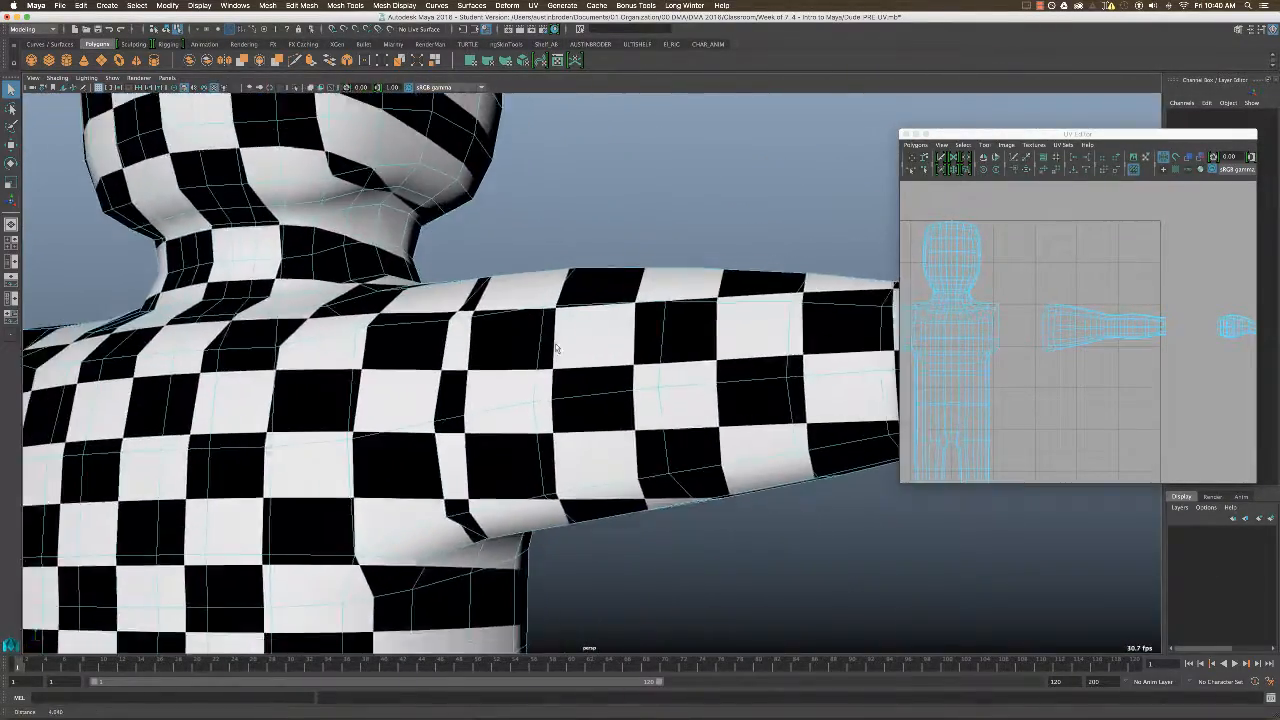
Select an edge on the underside of the left upper arm near the armpit and switch the viewport to untextured shading.
middle_click_drag(556, 348, 230, 362, "alt")
left_click_drag(600, 310, 463, 360, "alt")
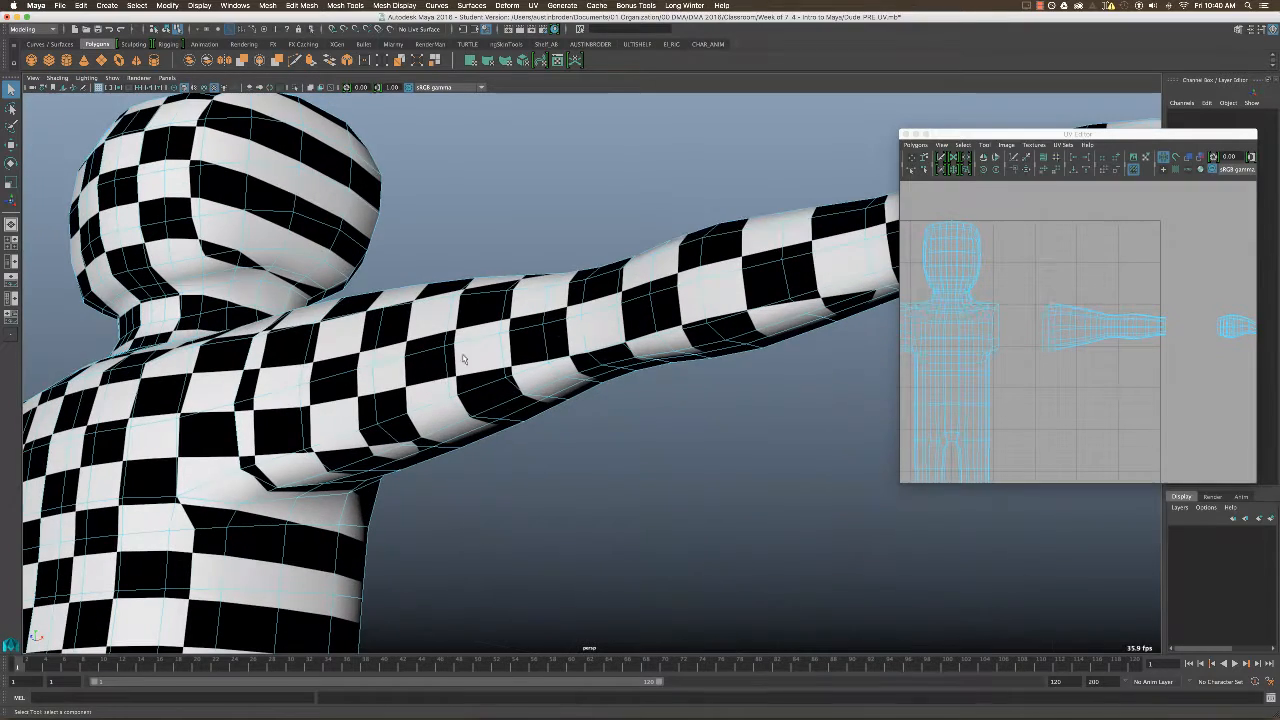
left_click_drag(510, 416, 488, 442, "alt")
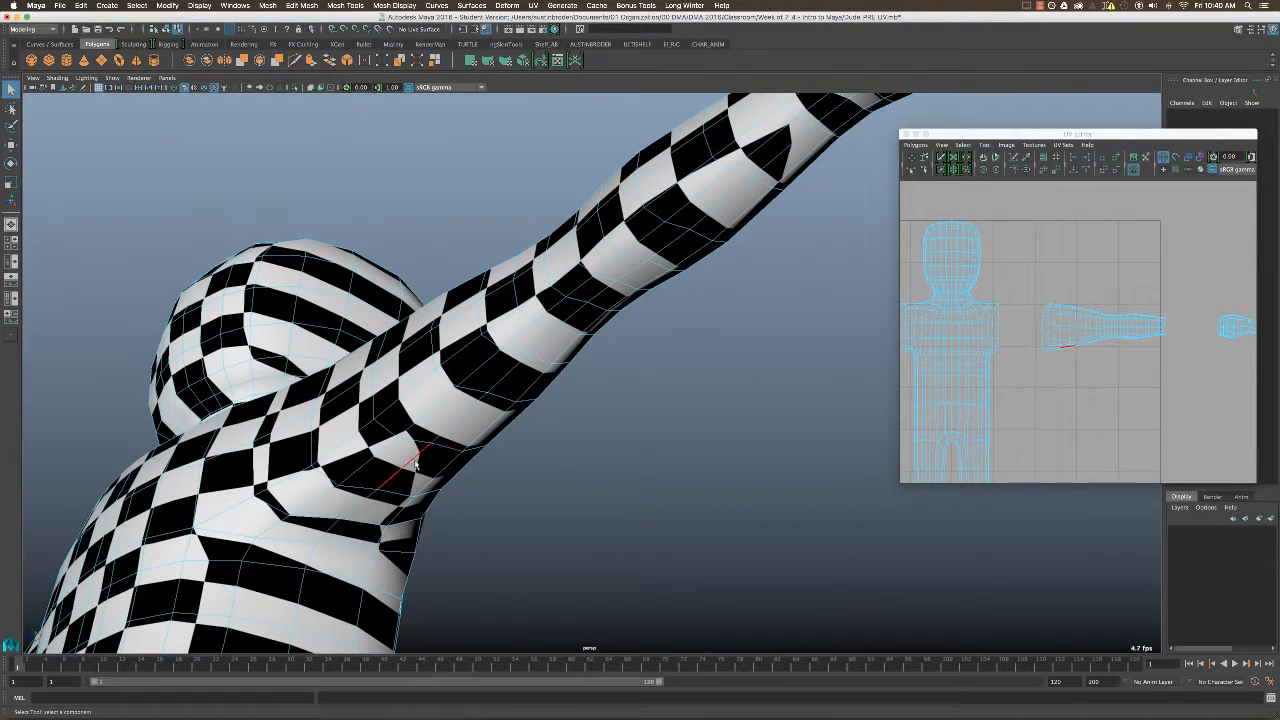
left_click(360, 509)
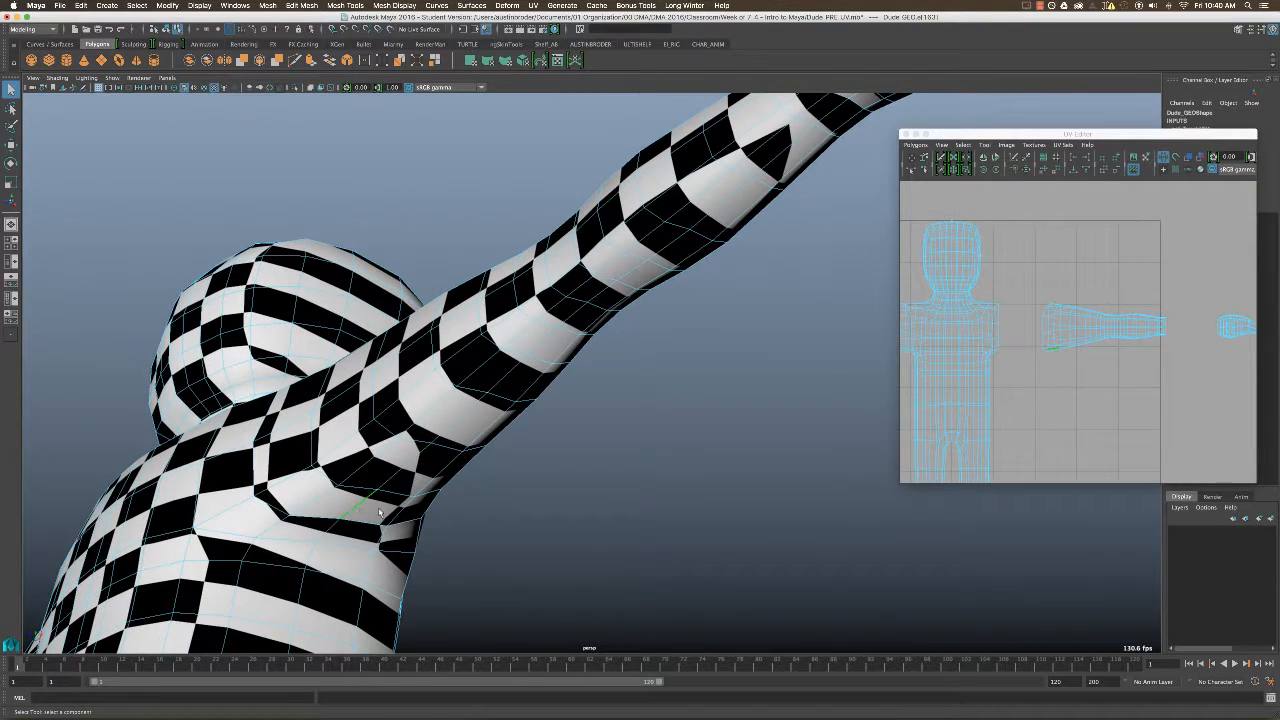
left_click_drag(365, 500, 545, 428, "alt")
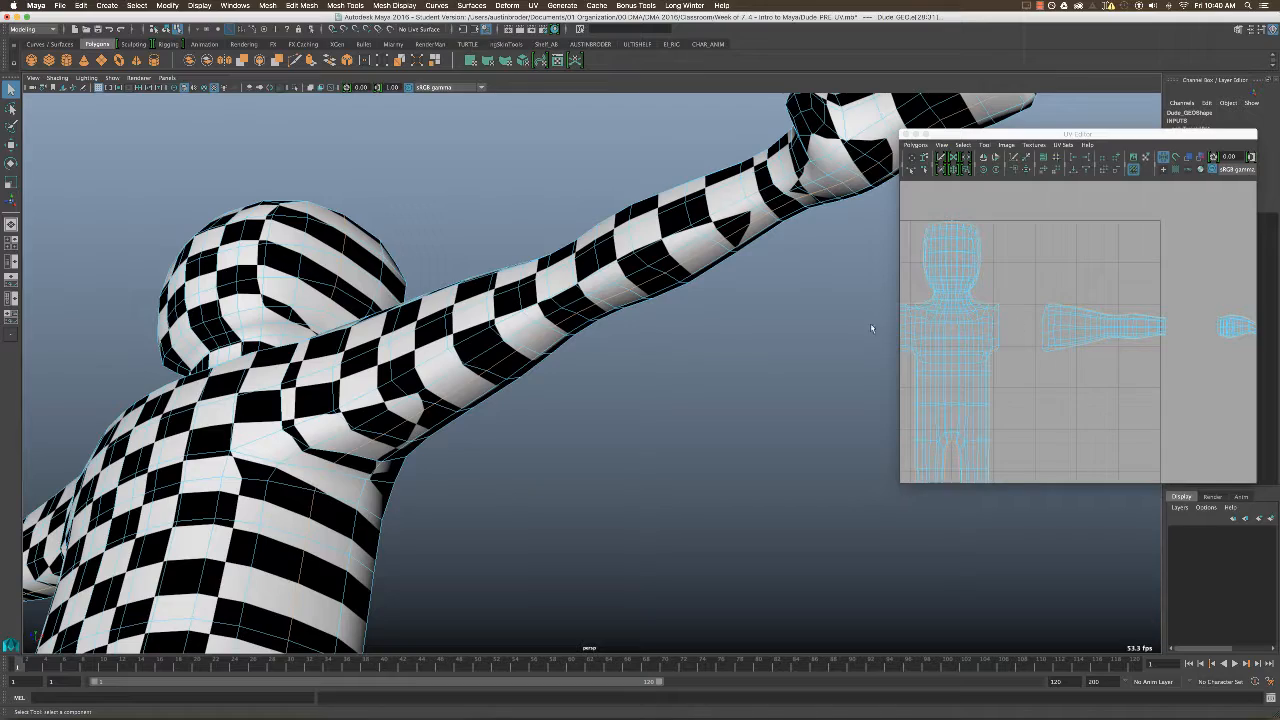
mouse_move(518, 362)
left_mouse_down("alt")
mouse_move(280, 334)
mouse_move(489, 320)
mouse_move(455, 267)
left_mouse_up("alt")
key("5")
scroll(455, 267, "up", 3)
scroll(1098, 328, "up", 6)
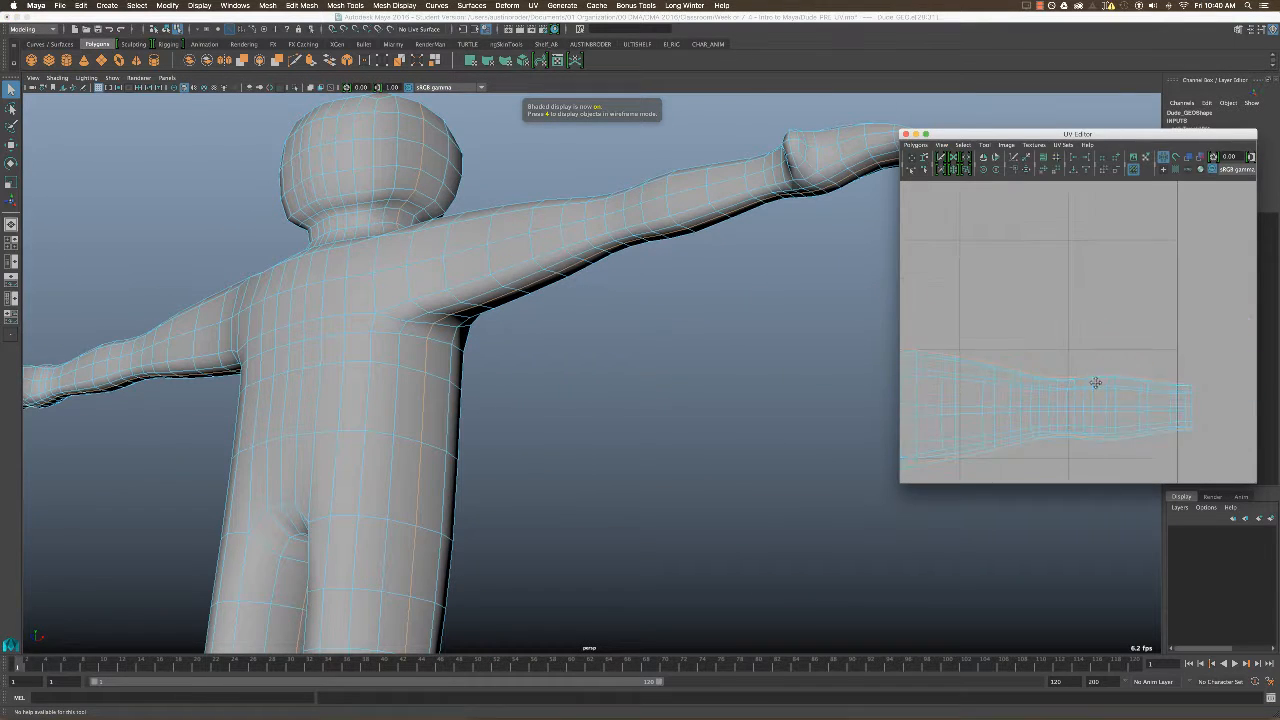
Select the underarm edge loop starting at the armpit in the left arm's UV shell.
scroll(1100, 328, "down", 3)
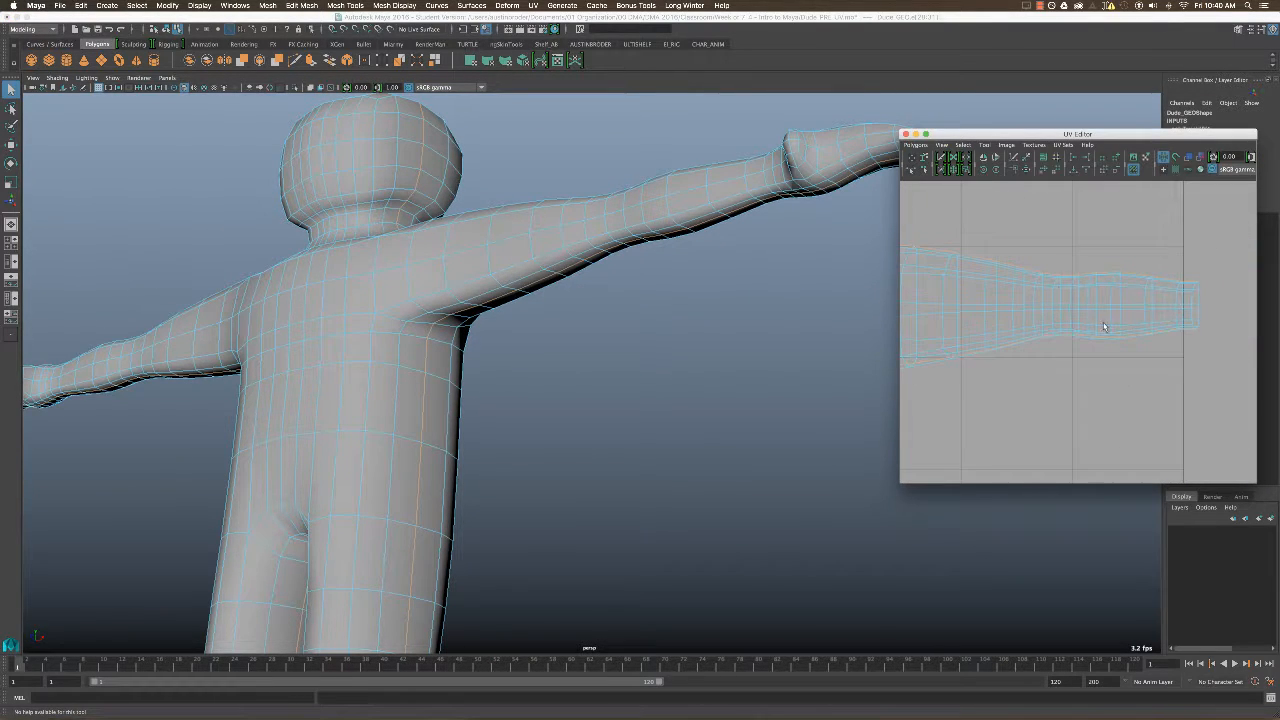
middle_click_drag(1081, 352, 1131, 362, "alt")
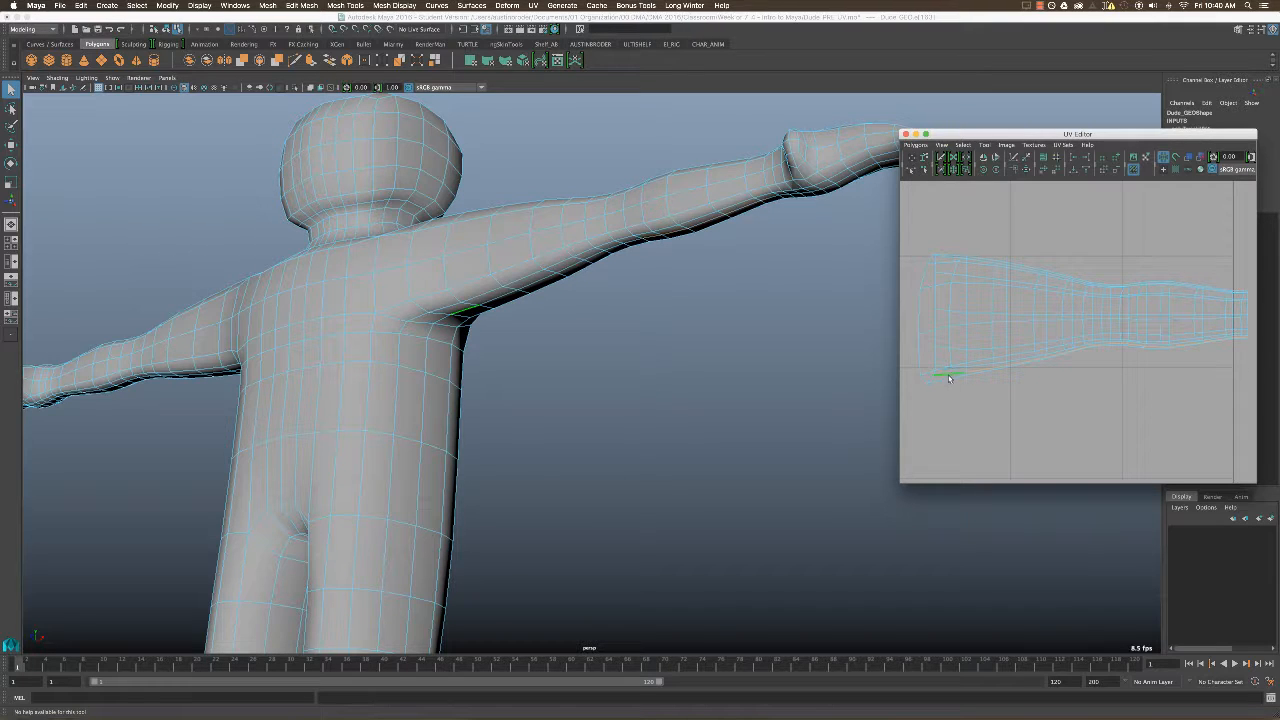
scroll(1106, 413, "down", 2)
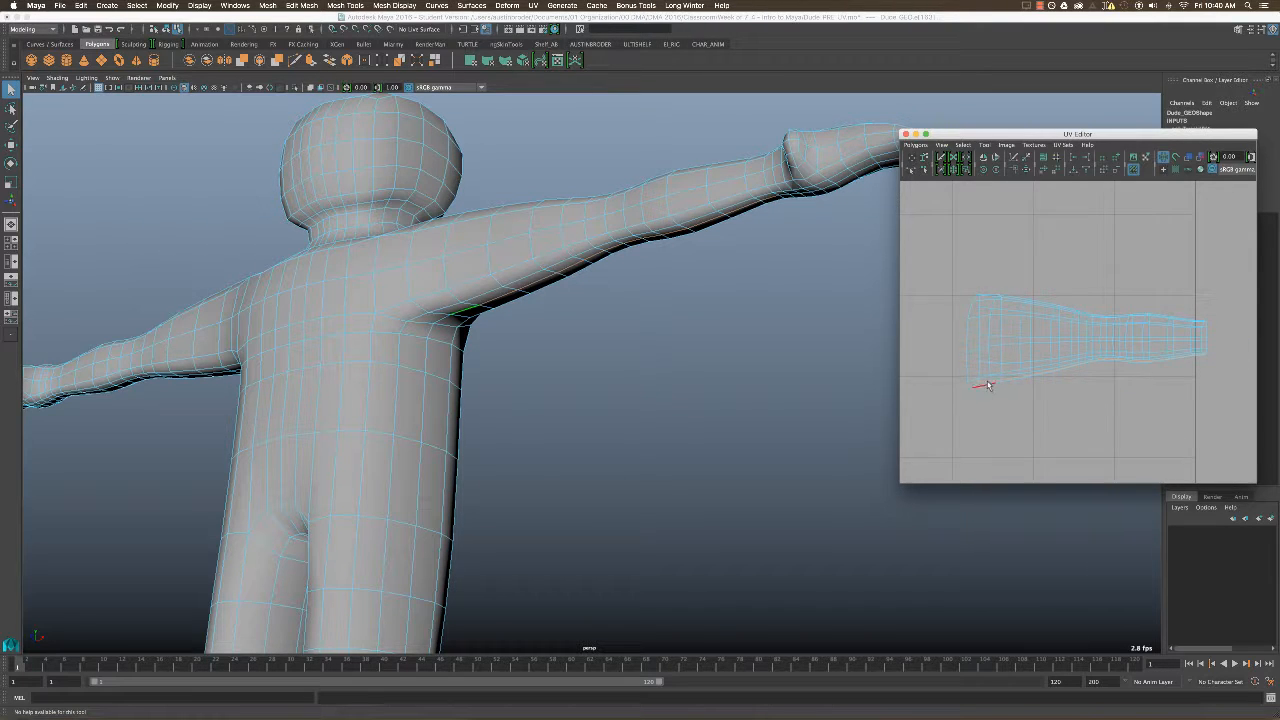
scroll(1087, 385, "down", 2)
middle_click_drag(1083, 384, 1126, 386, "alt")
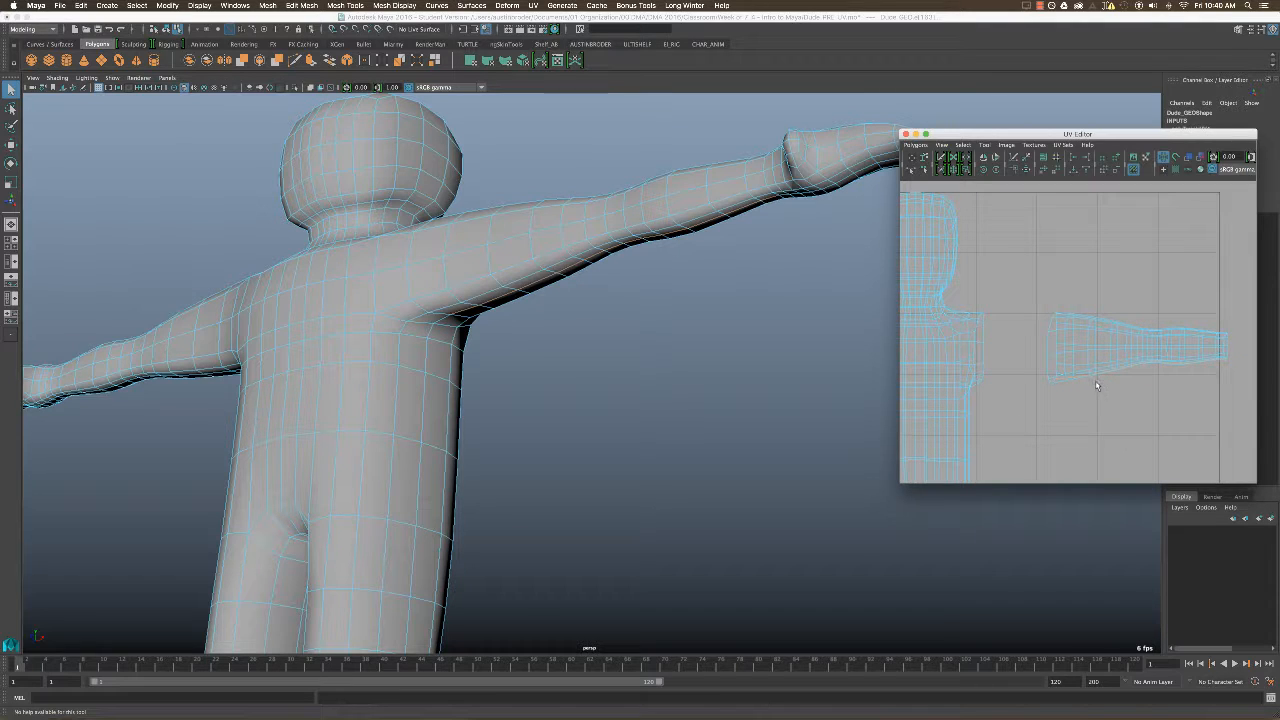
scroll(1086, 343, "down", 4)
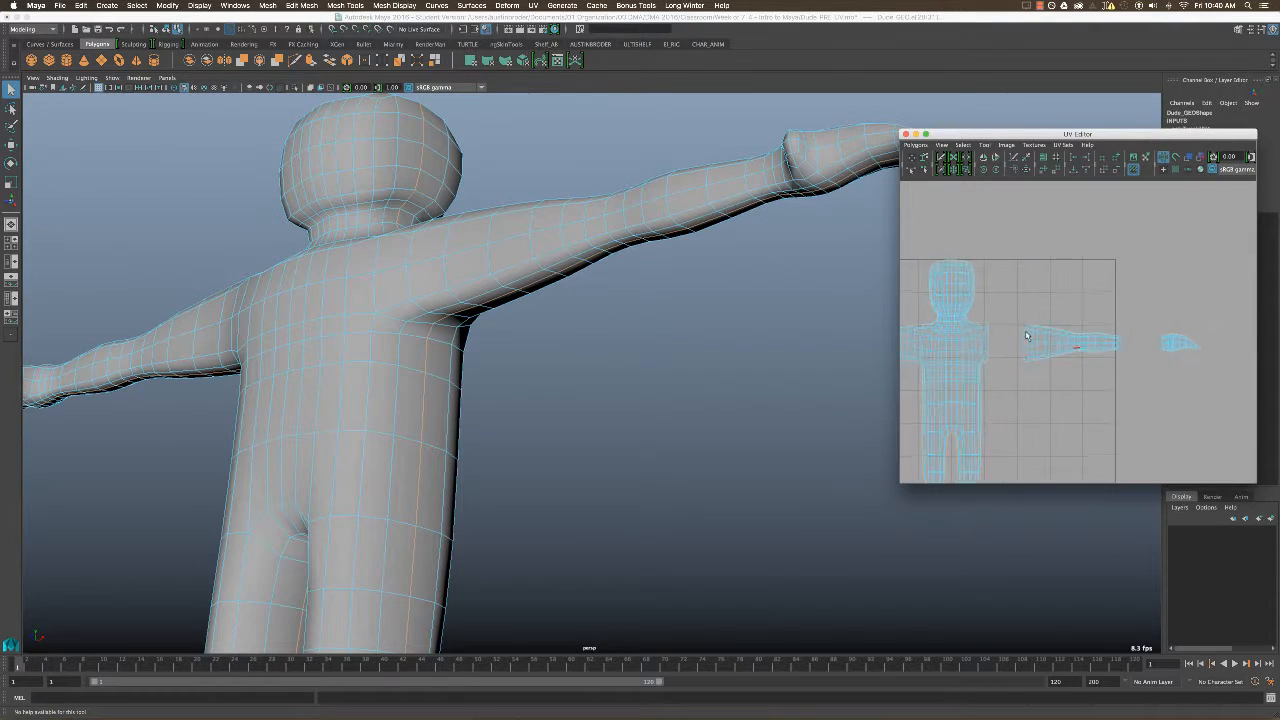
right_click_drag(1105, 333, 1090, 301)
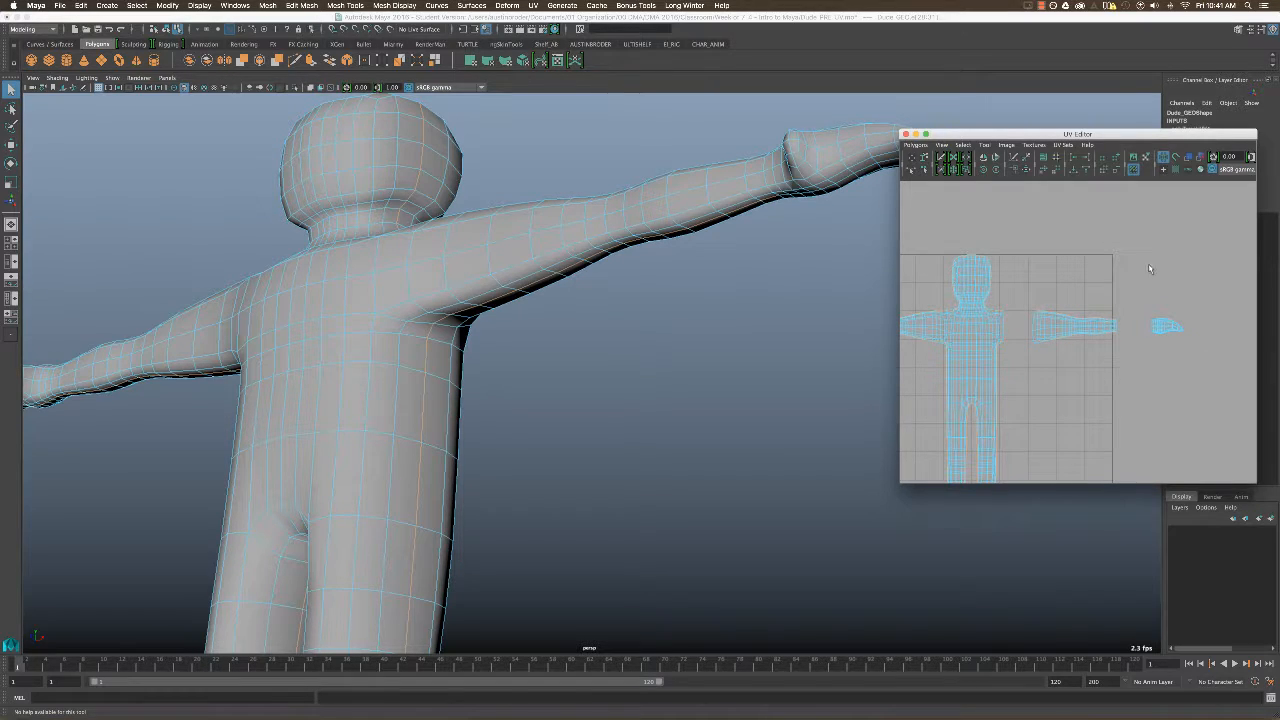
left_click_drag(1159, 256, 1023, 327)
left_click_drag(1023, 327, 1023, 327)
key("f")
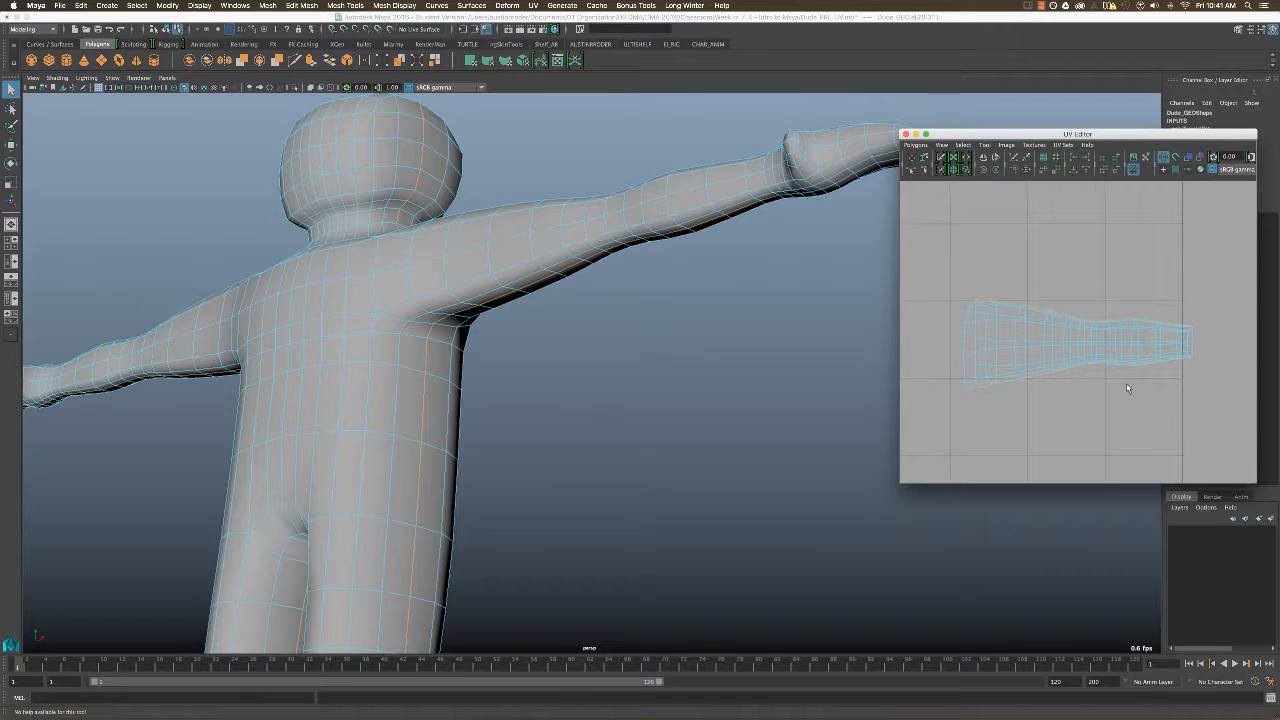
Limit the edge selection to the left arm's underside, leaving out the loop's edges on the rest of the body.
left_click_drag(1203, 279, 969, 348)
left_click(1010, 345)
middle_click_drag(1036, 344, 1150, 322, "alt")
right_click_drag(1140, 324, 990, 325, "alt")
middle_click_drag(990, 325, 1036, 306, "alt")
right_click_drag(1036, 306, 965, 235, "alt")
left_click_drag(1096, 243, 955, 505)
middle_click_drag(1116, 328, 1055, 357, "alt")
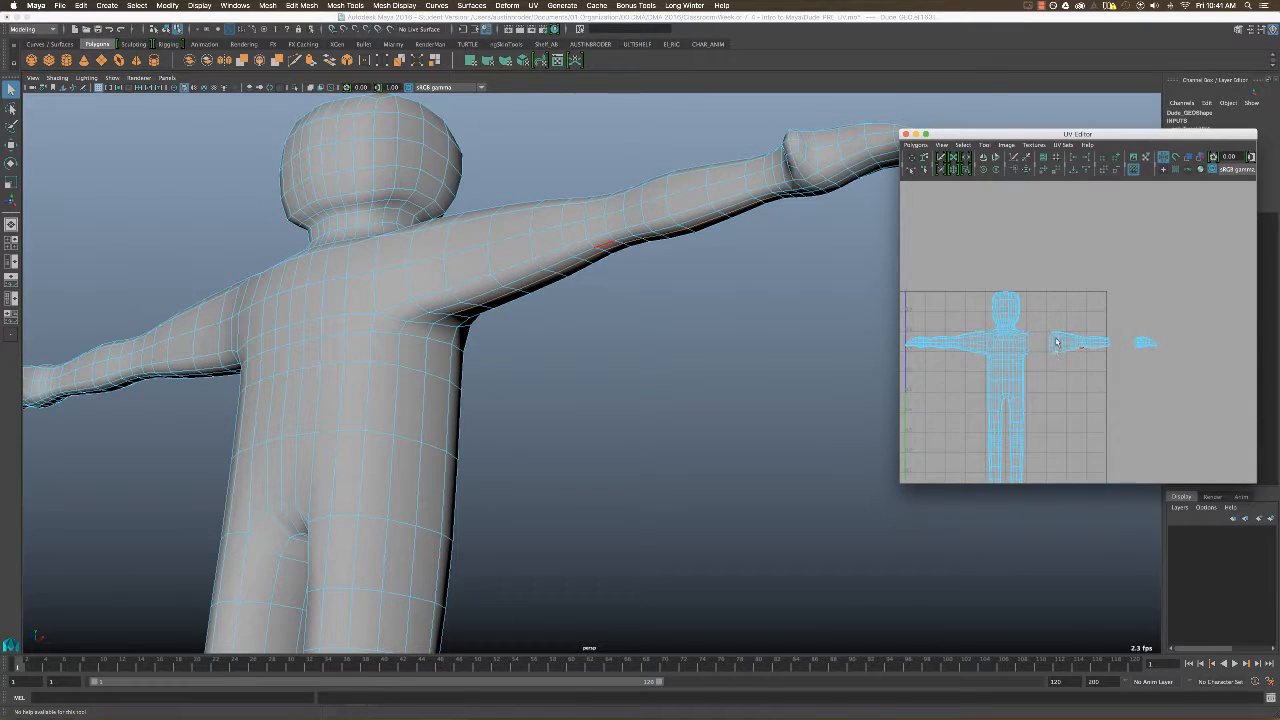
Cut the UV edges selected along the underside of the left arm's shell.
right_click_drag(1046, 298, 1098, 390, "alt")
middle_click_drag(984, 403, 1014, 316, "alt")
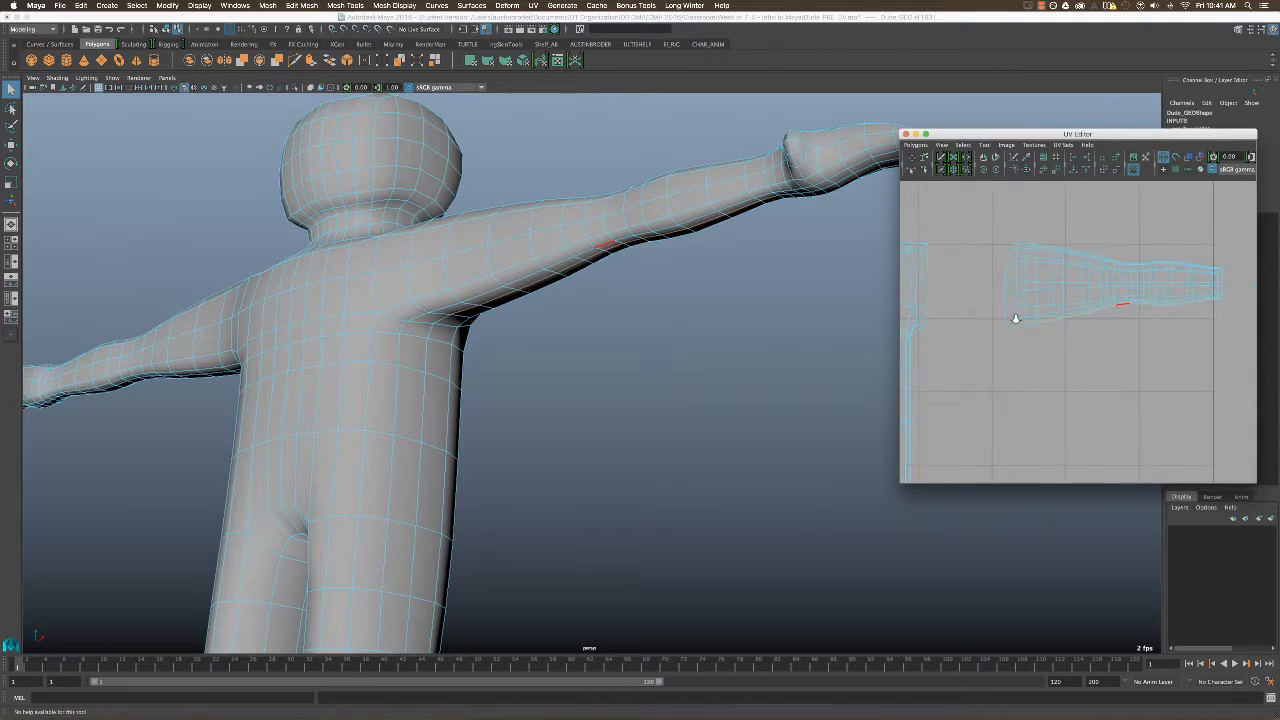
right_click_drag(1014, 316, 1040, 318, "alt")
middle_click_drag(1018, 314, 1020, 350, "alt")
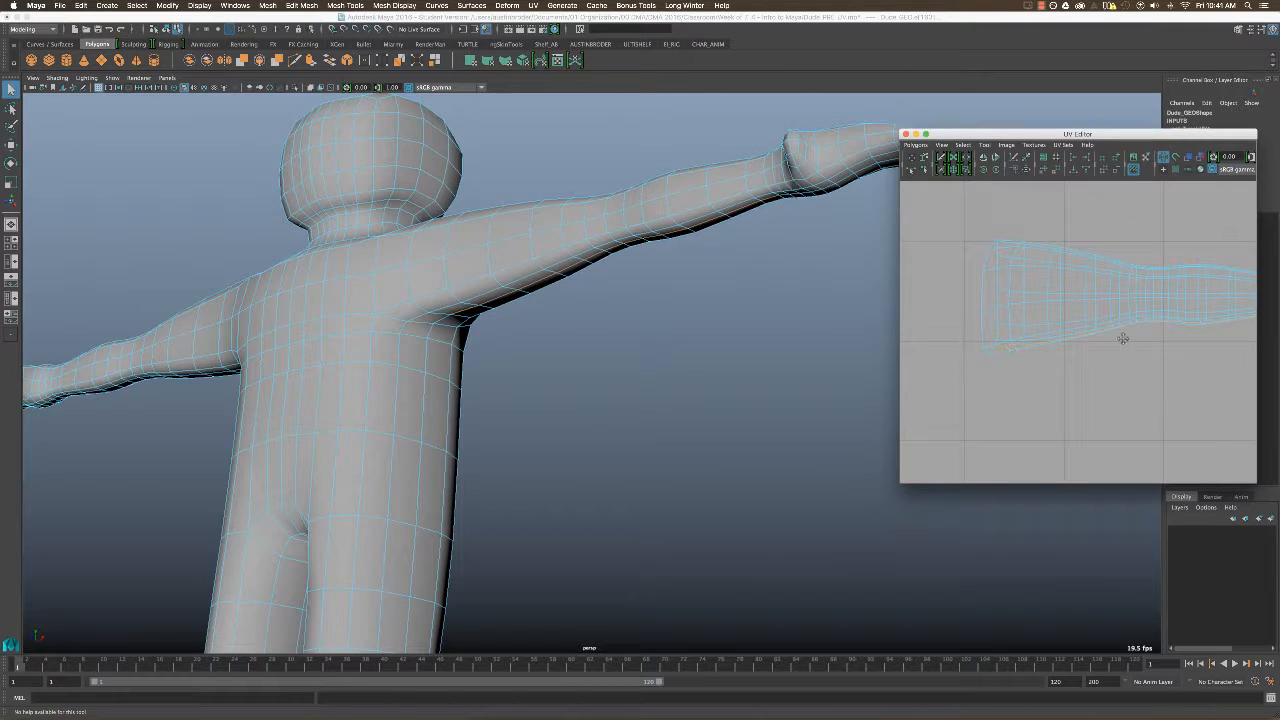
middle_click_drag(1123, 338, 1028, 346, "alt")
scroll(1089, 286, "down", 2)
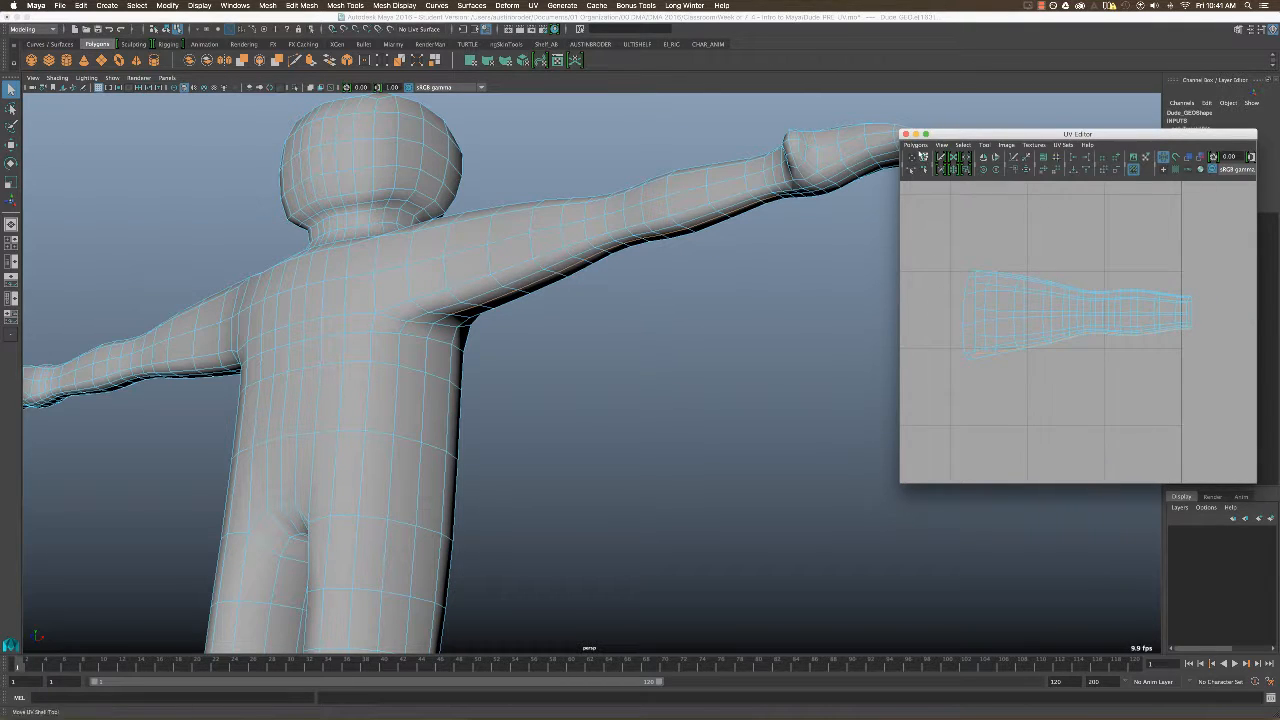
left_click(917, 145)
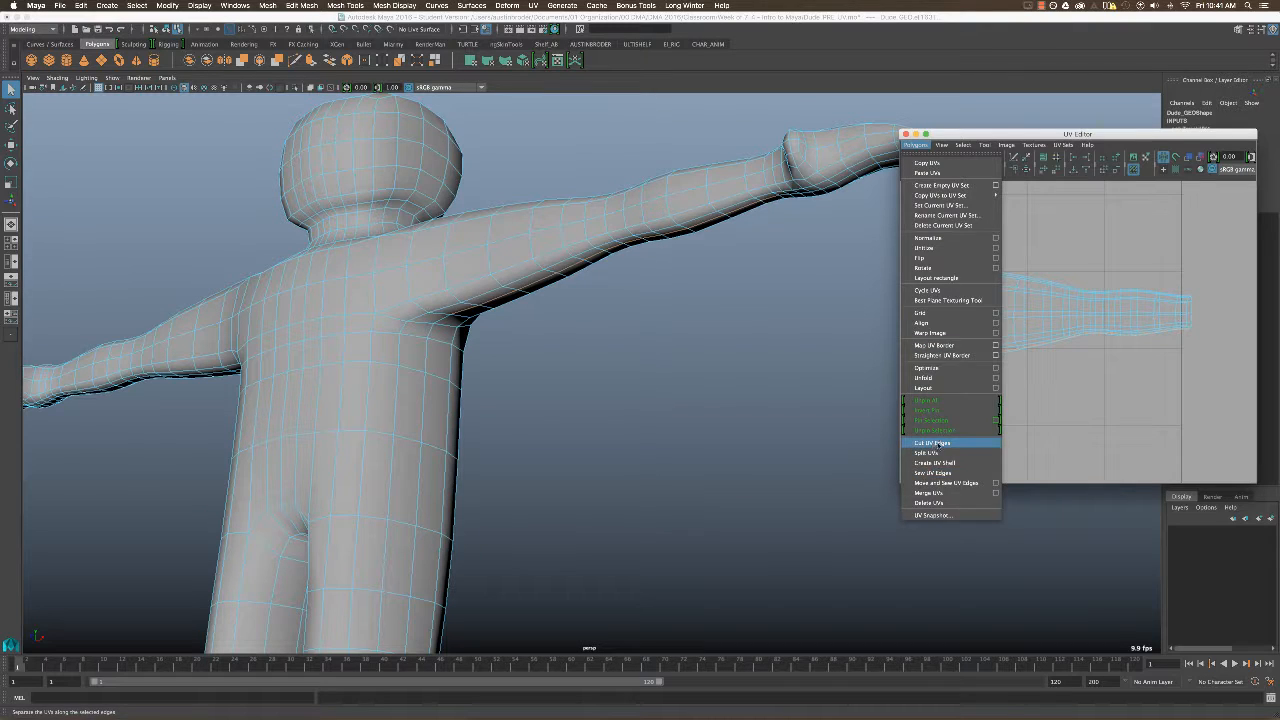
left_click(942, 443)
Try to unfold all UVs of the left arm's shell with the Smooth UV Tool, and undo it.
scroll(1030, 340, "down", 2)
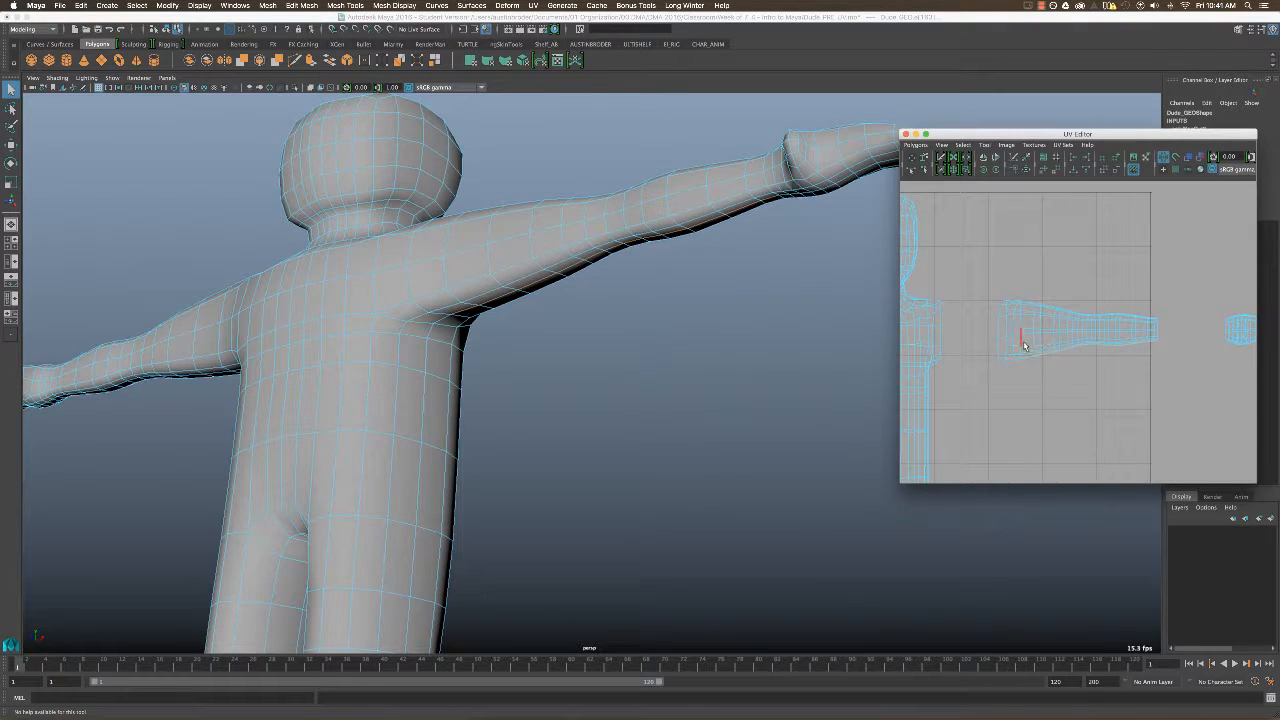
double_click(1023, 345)
right_click_drag(1037, 340, 1096, 343)
left_click_drag(1184, 280, 981, 395)
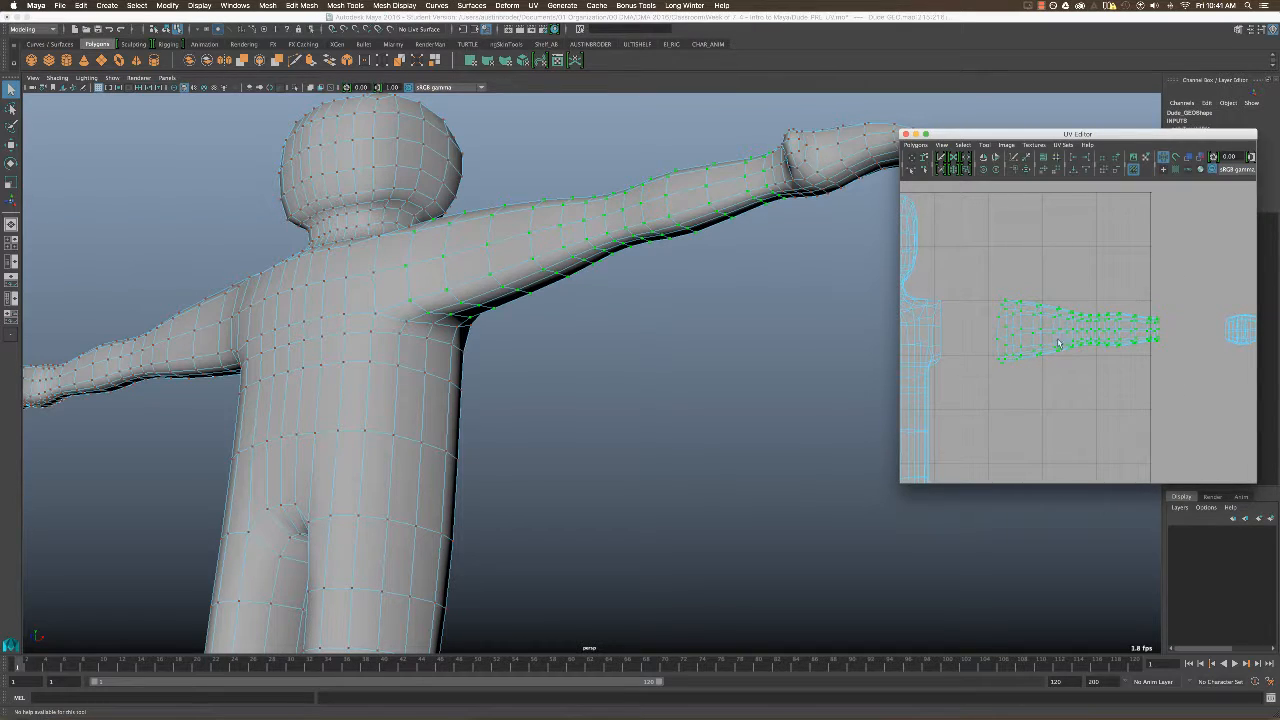
right_click_drag(1061, 339, 1100, 336)
left_click_drag(1156, 288, 975, 390)
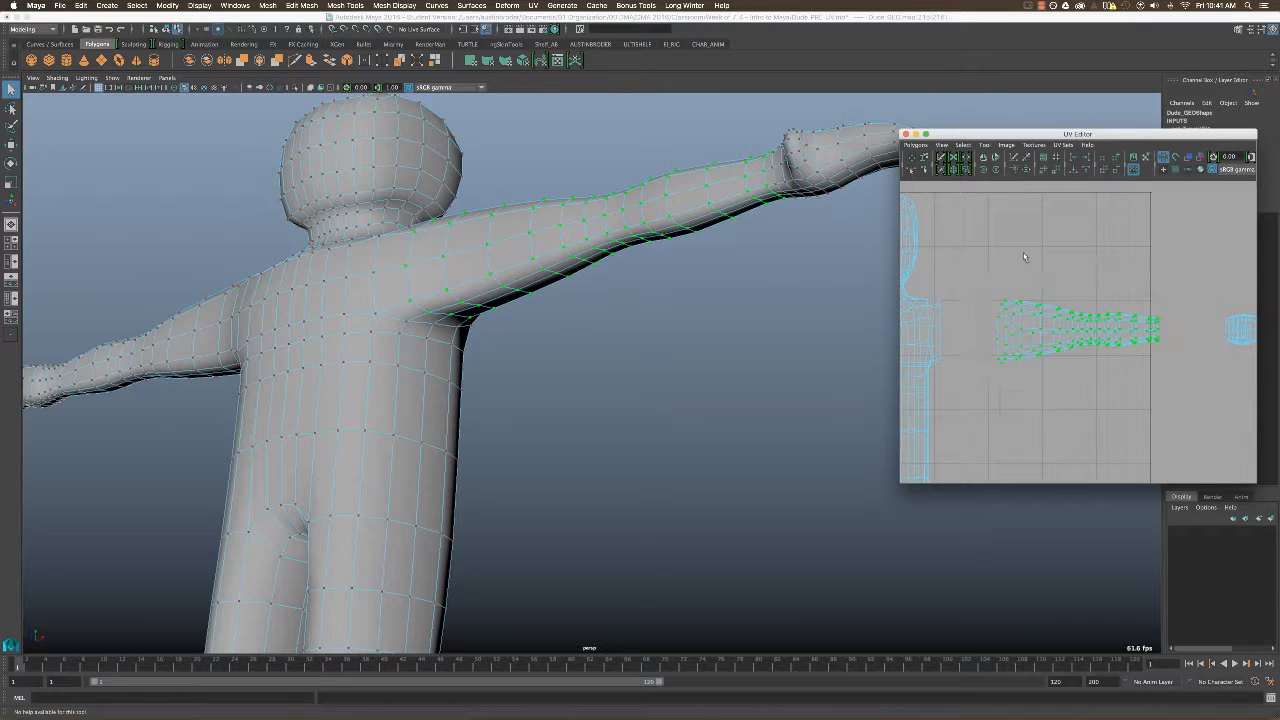
left_click(985, 146)
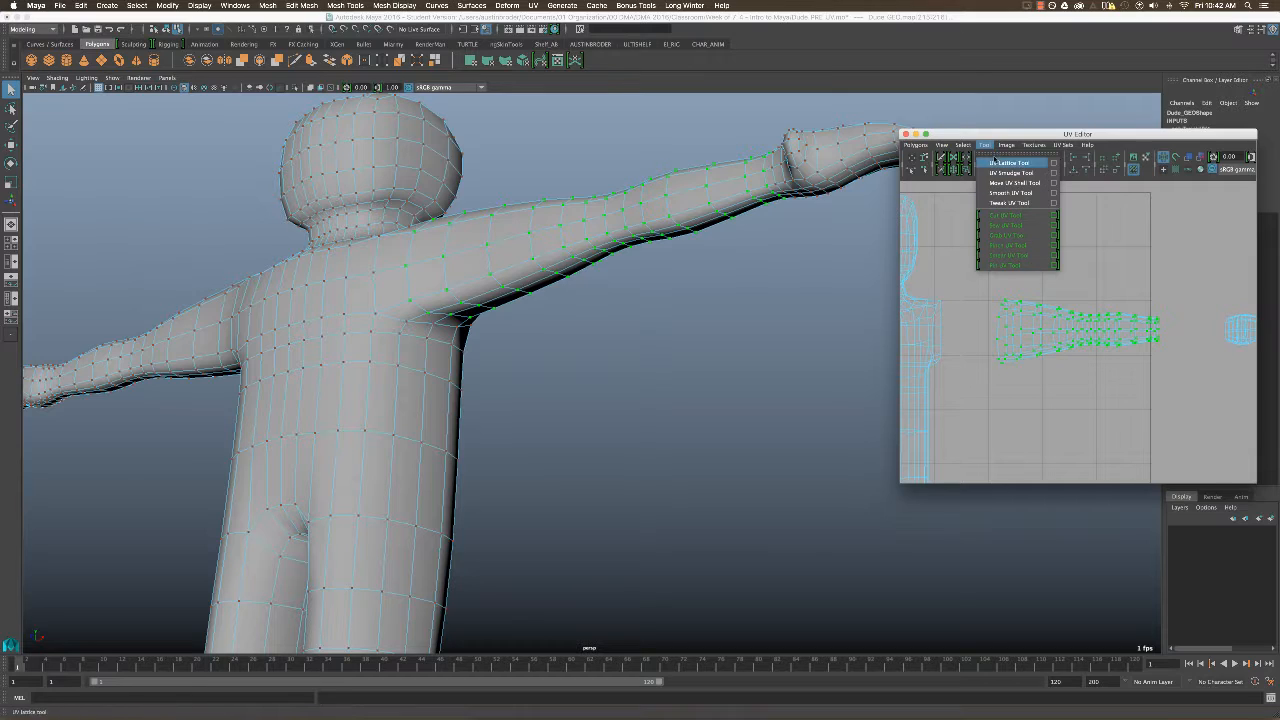
left_click(985, 146)
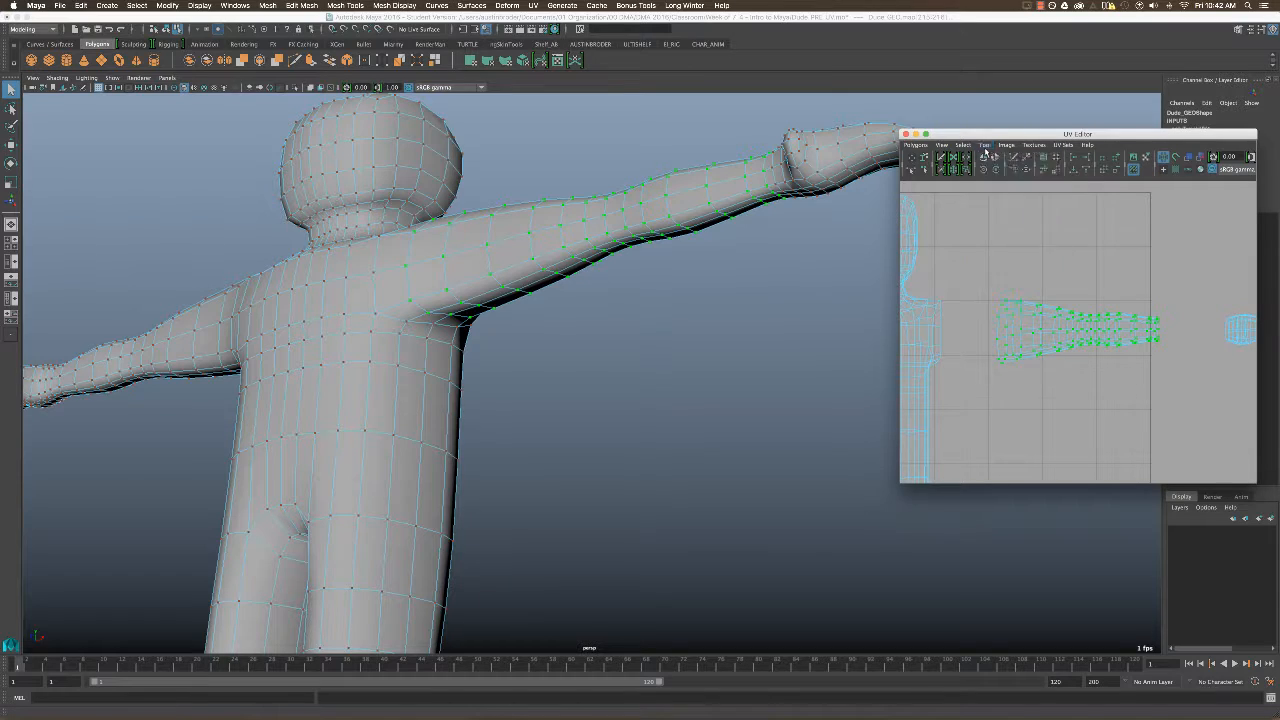
right_click(1052, 320, "shift")
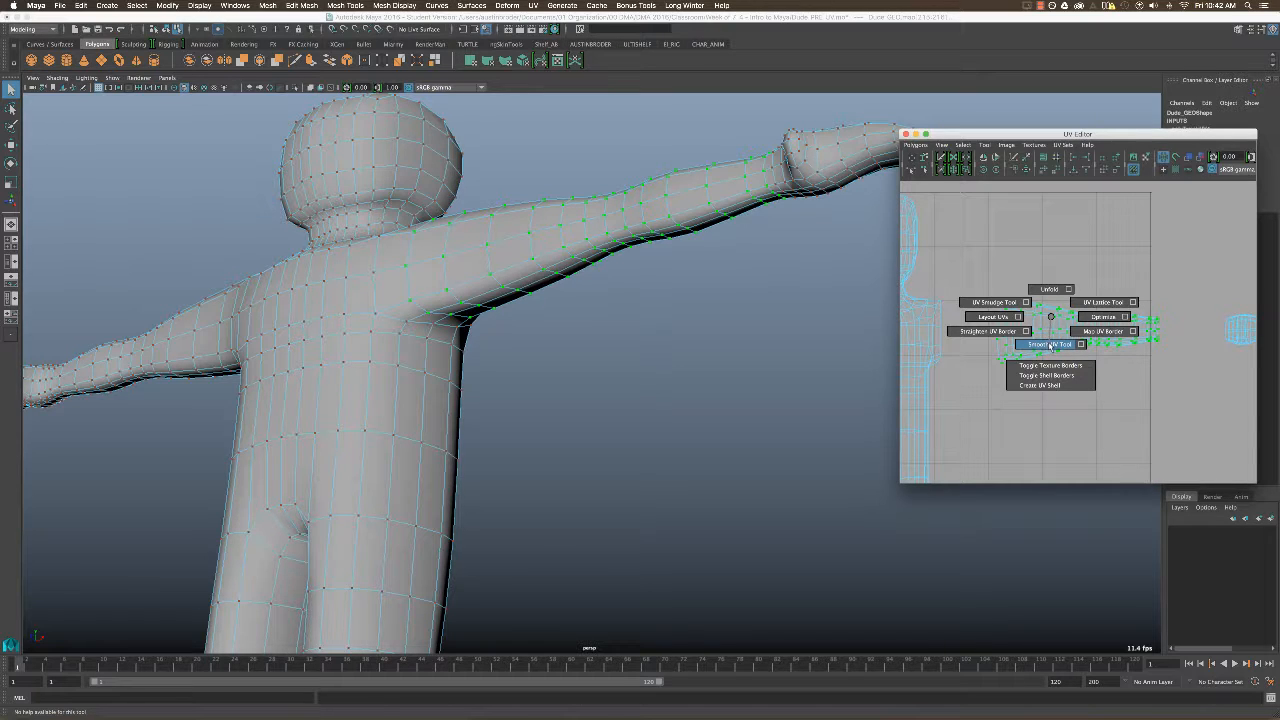
left_click(1052, 345)
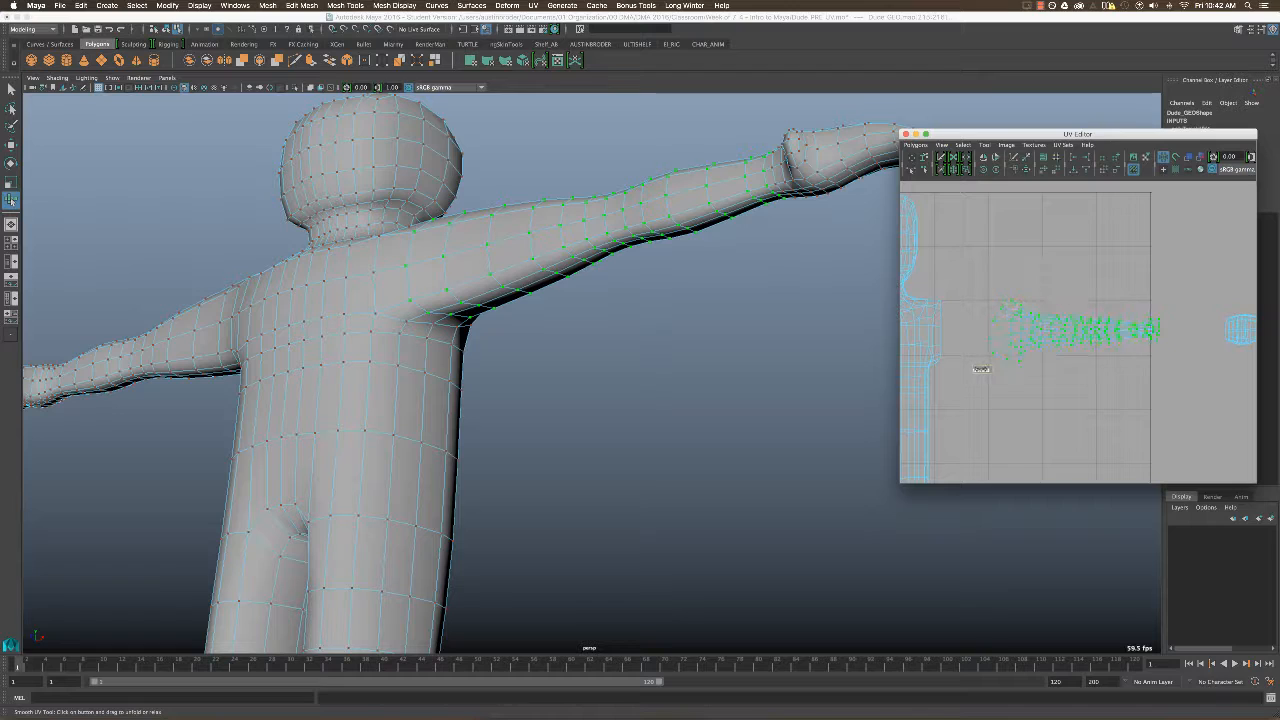
left_click_drag(982, 370, 1000, 370)
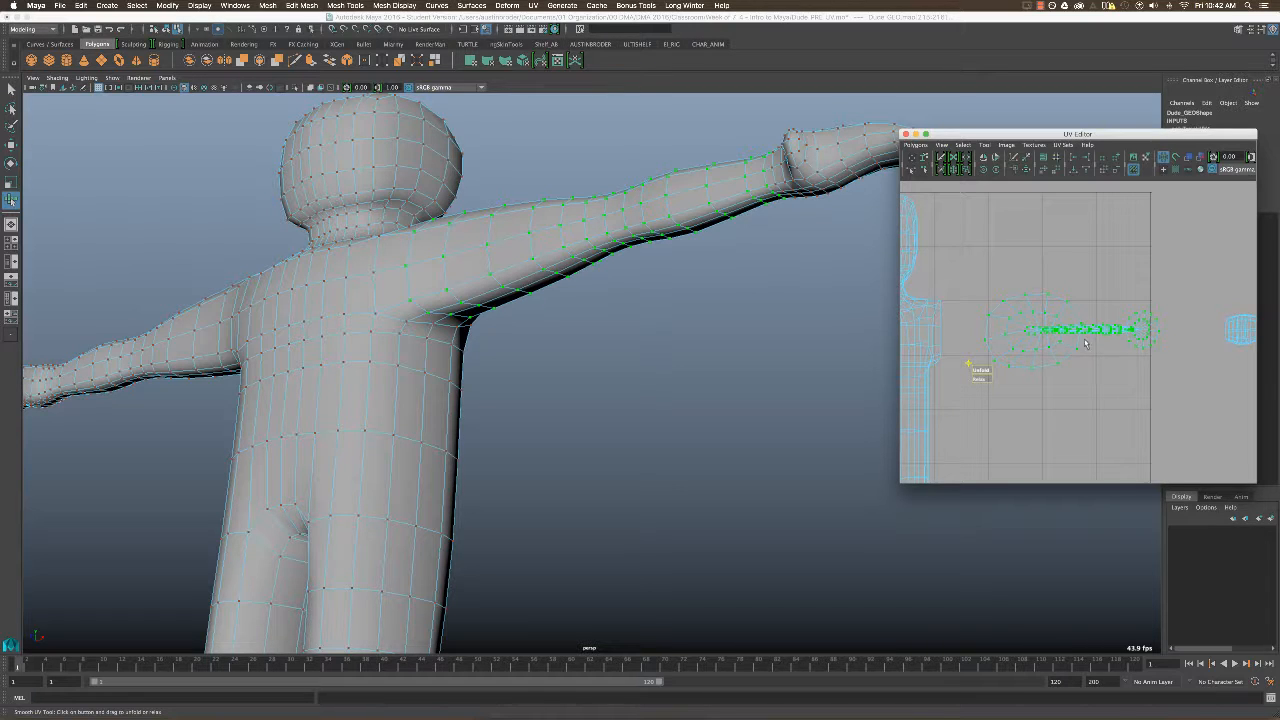
key("ctrl+z")
Reselect the edge row along the left arm's underside, starting at the armpit, and cut the UV edges along it.
right_click_drag(1034, 341, 1178, 360)
left_click(971, 369)
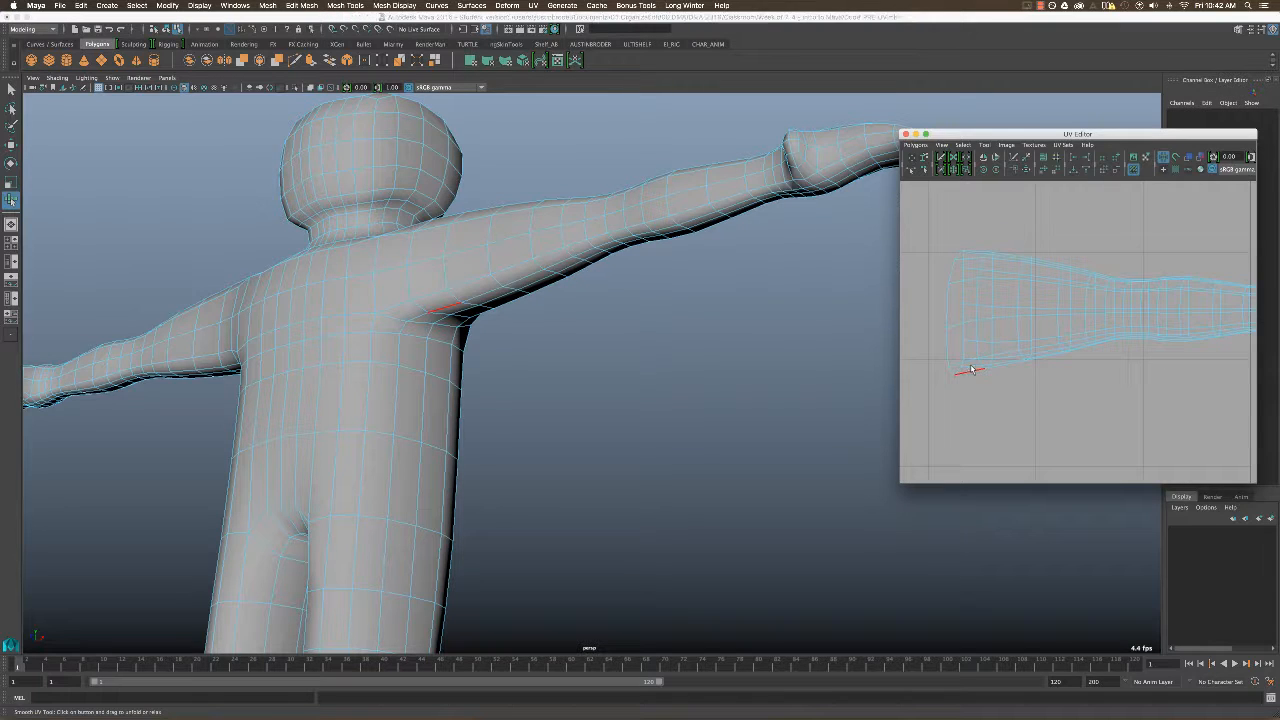
key("q")
left_click(971, 367)
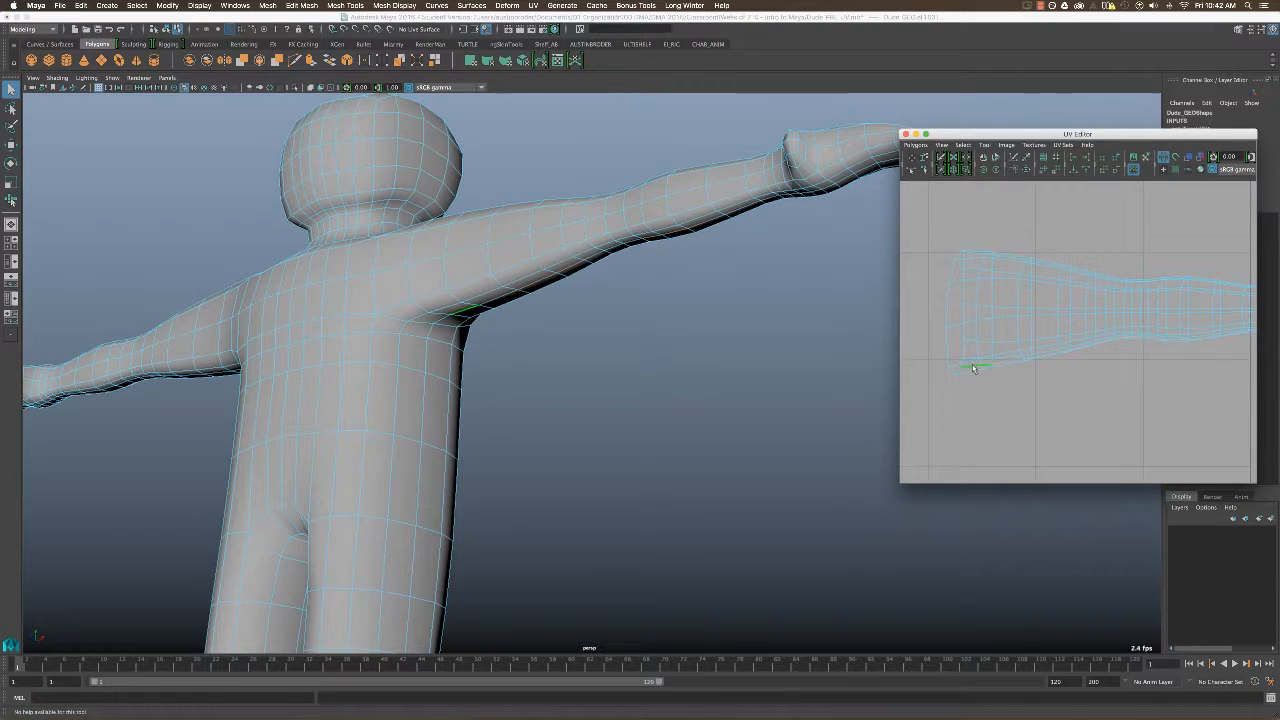
right_click_drag(1091, 380, 998, 357, "alt")
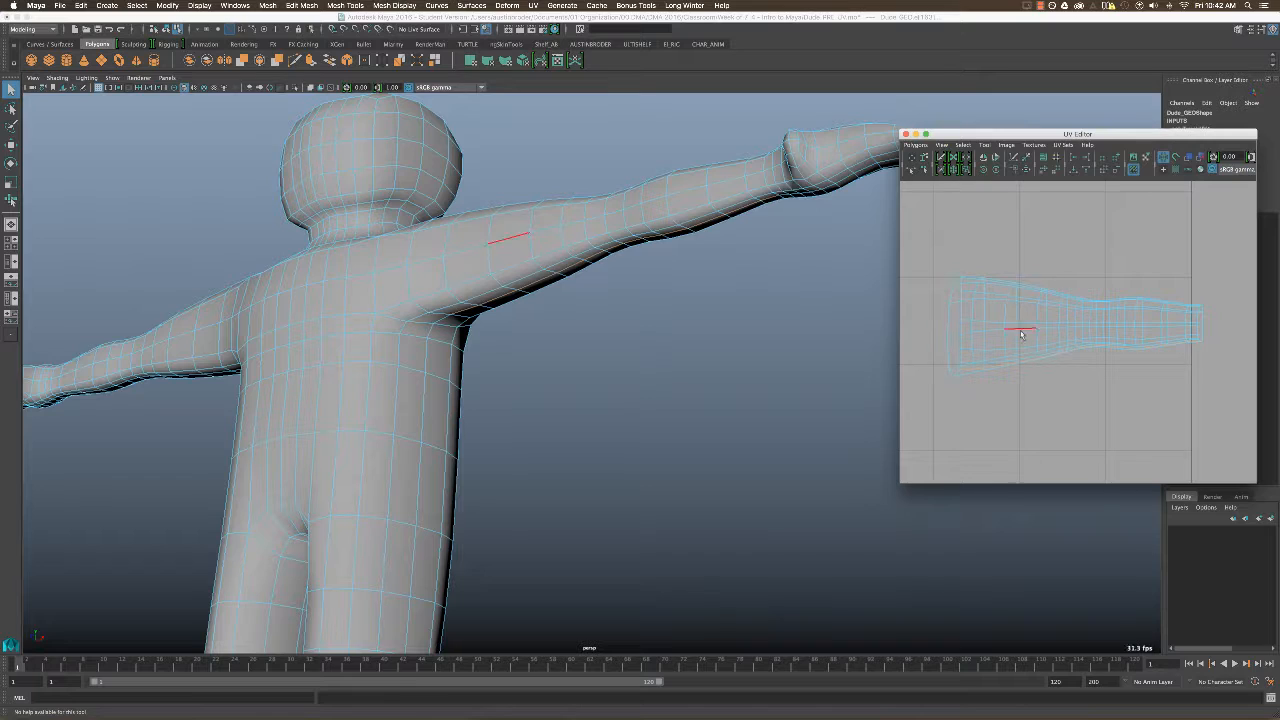
middle_click_drag(1034, 356, 1030, 366, "alt")
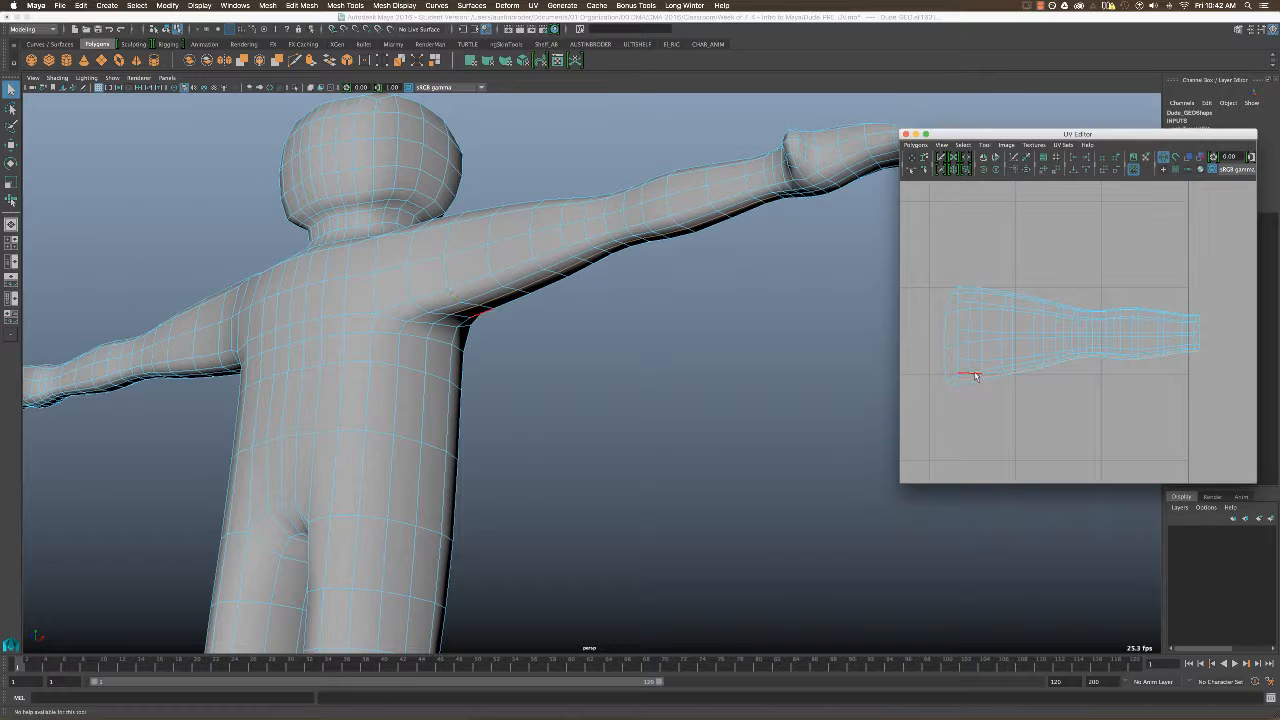
left_click(993, 396)
middle_click_drag(1051, 370, 1042, 394, "alt")
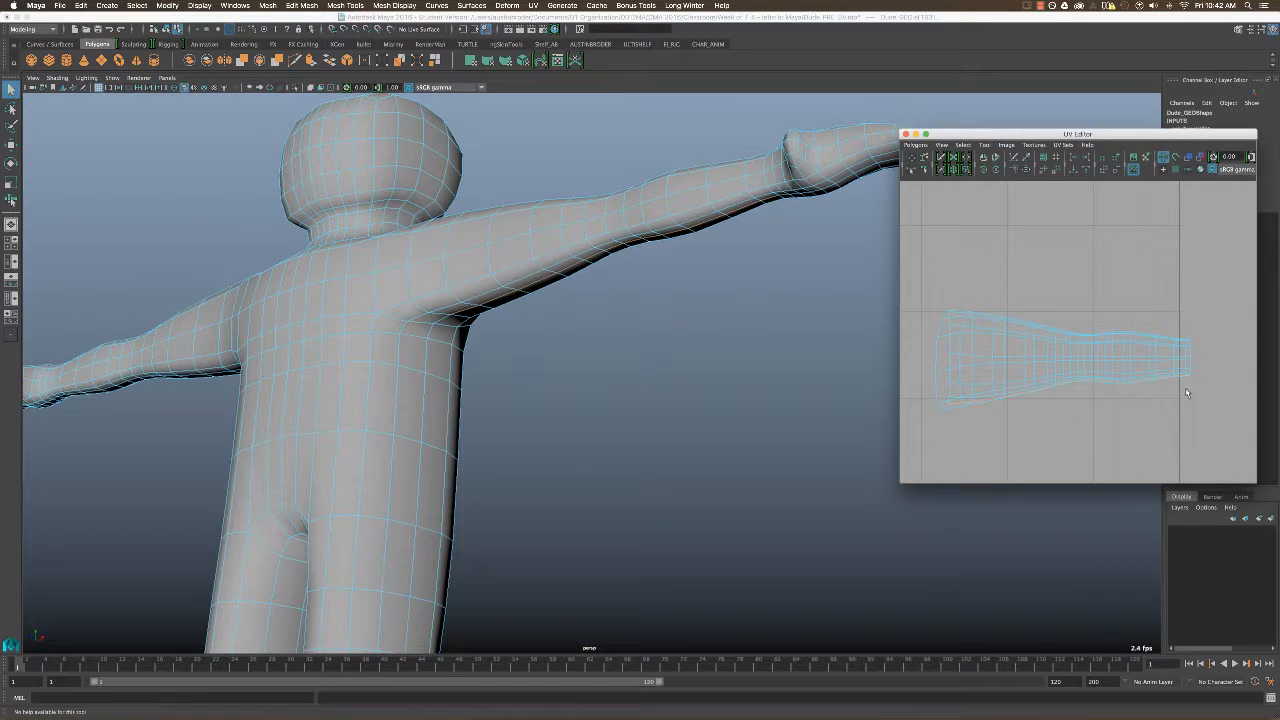
left_click_drag(730, 291, 839, 245, "alt")
left_click(915, 145)
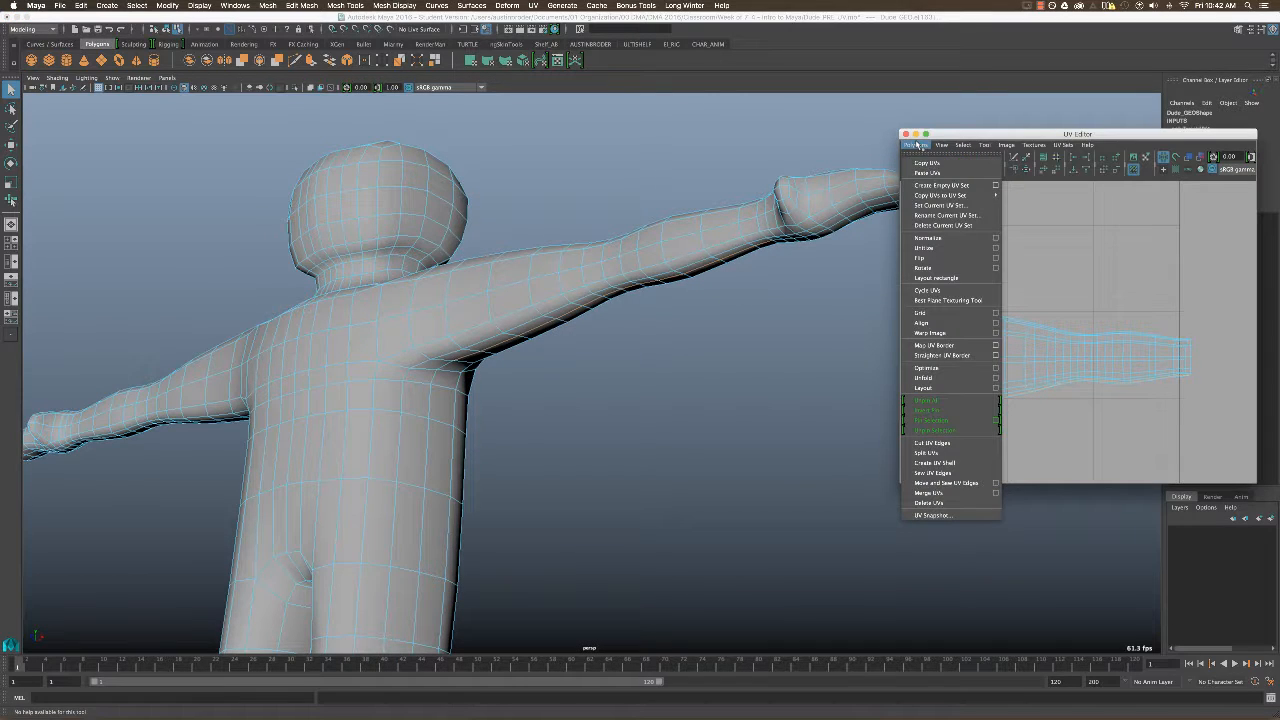
left_click(947, 448)
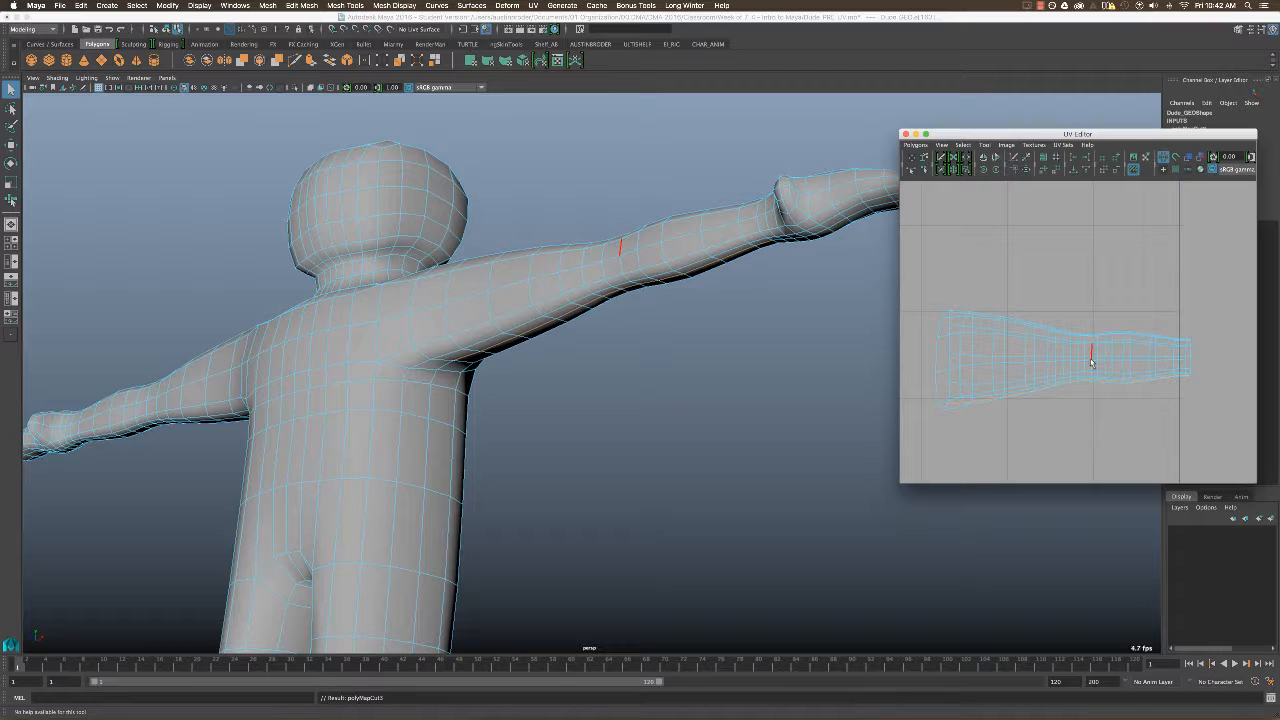
Select all UVs of the left arm's shell and unfold them with the Smooth UV Tool.
right_click_drag(1091, 362, 1131, 357)
left_click_drag(1207, 297, 925, 450)
middle_click_drag(1036, 372, 1091, 360, "alt")
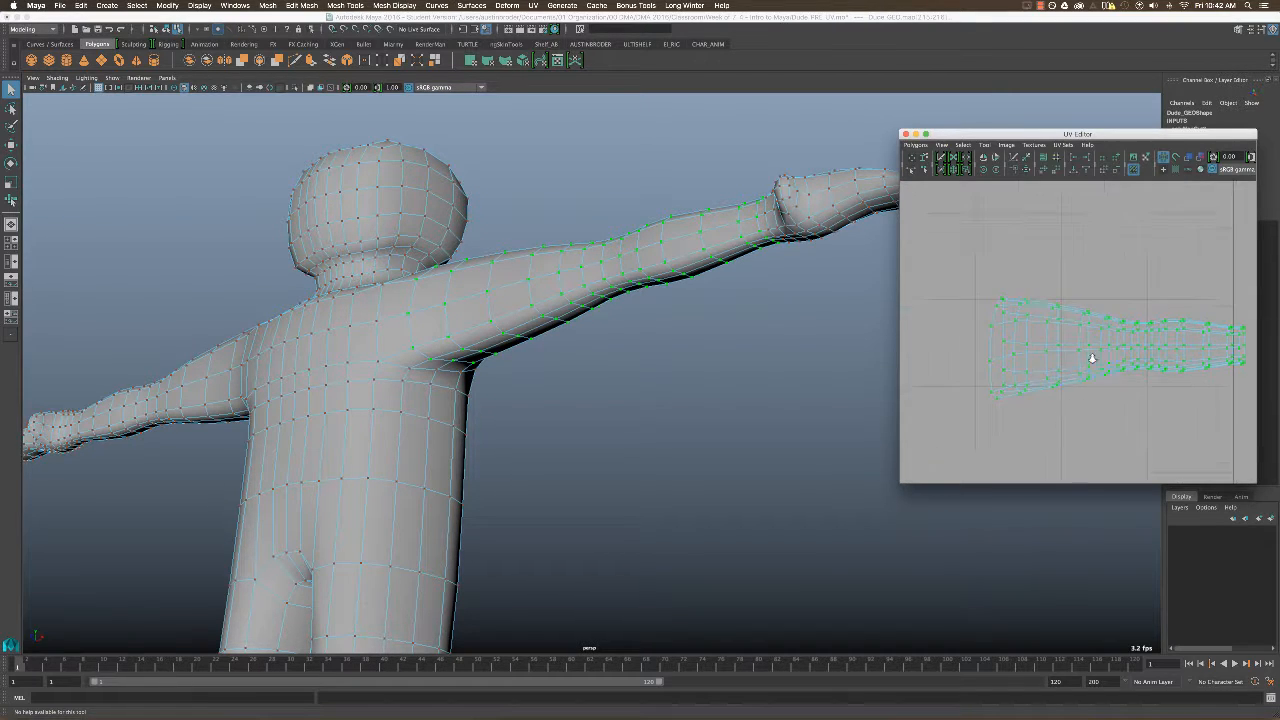
right_click_drag(1091, 360, 1062, 353, "alt")
middle_click_drag(1062, 353, 1065, 356, "alt")
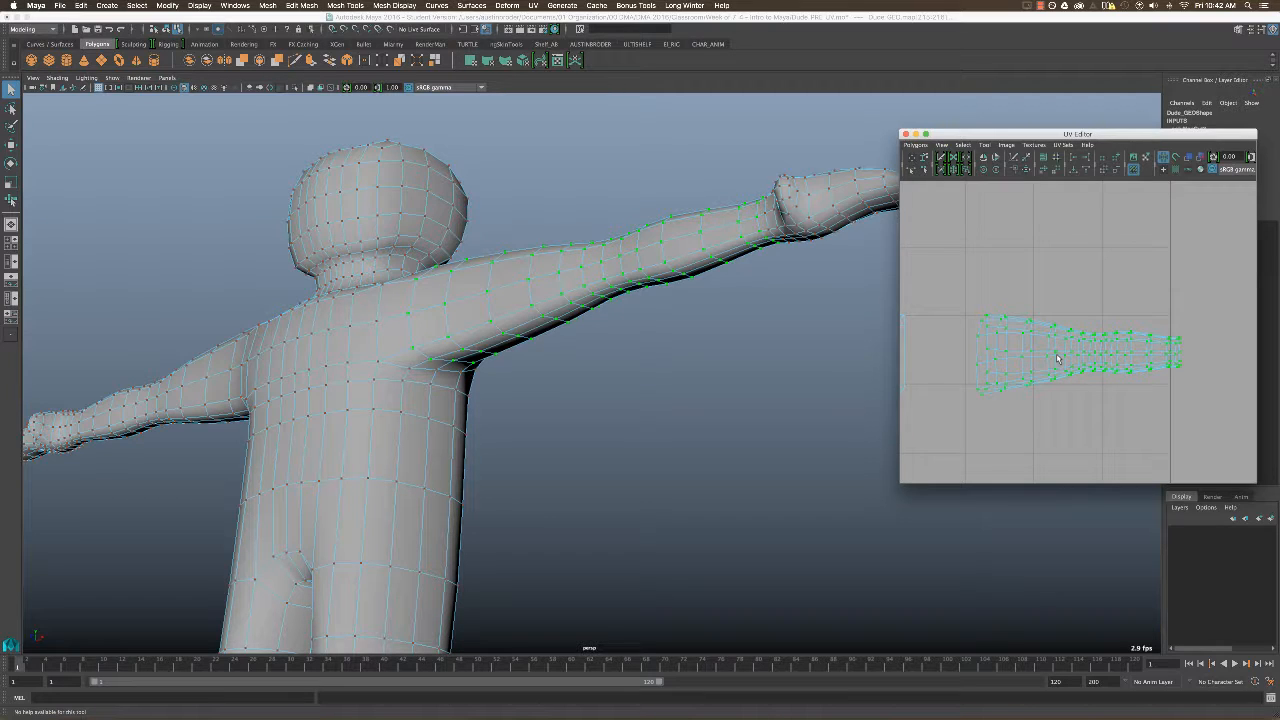
right_click_drag(1060, 357, 1056, 383, "shift")
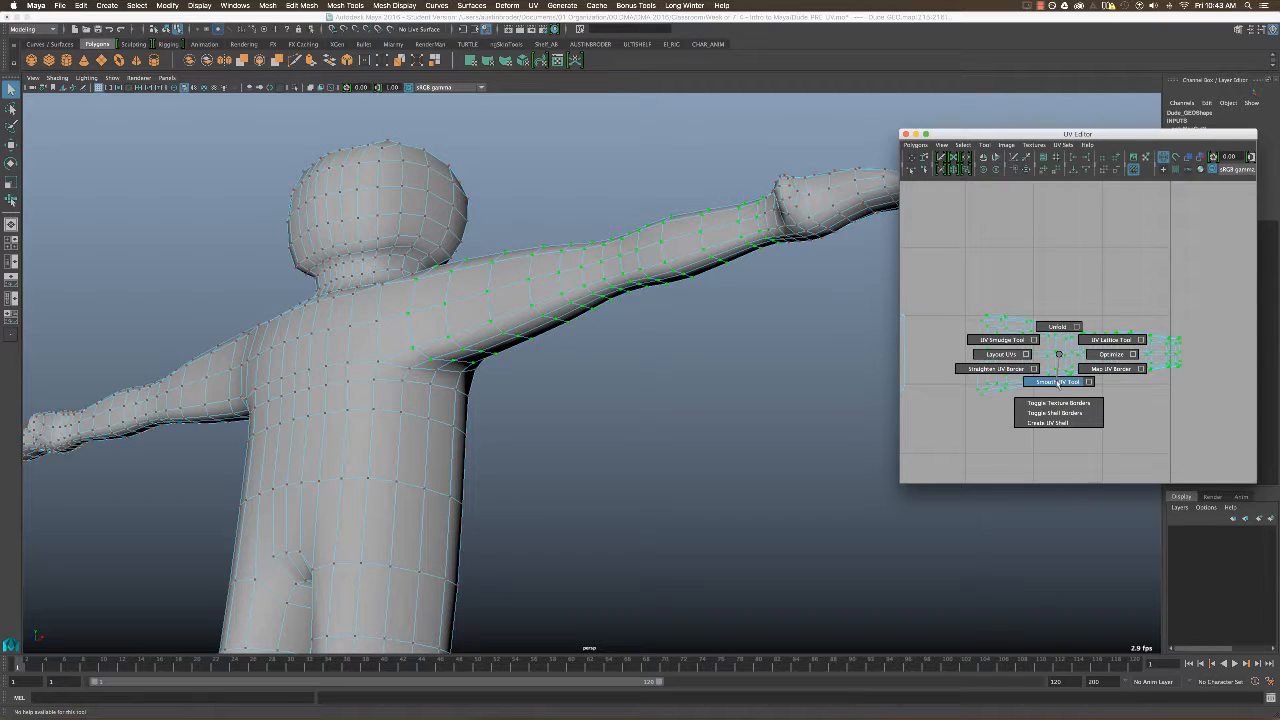
right_click_drag(1060, 385, 1056, 385, "shift")
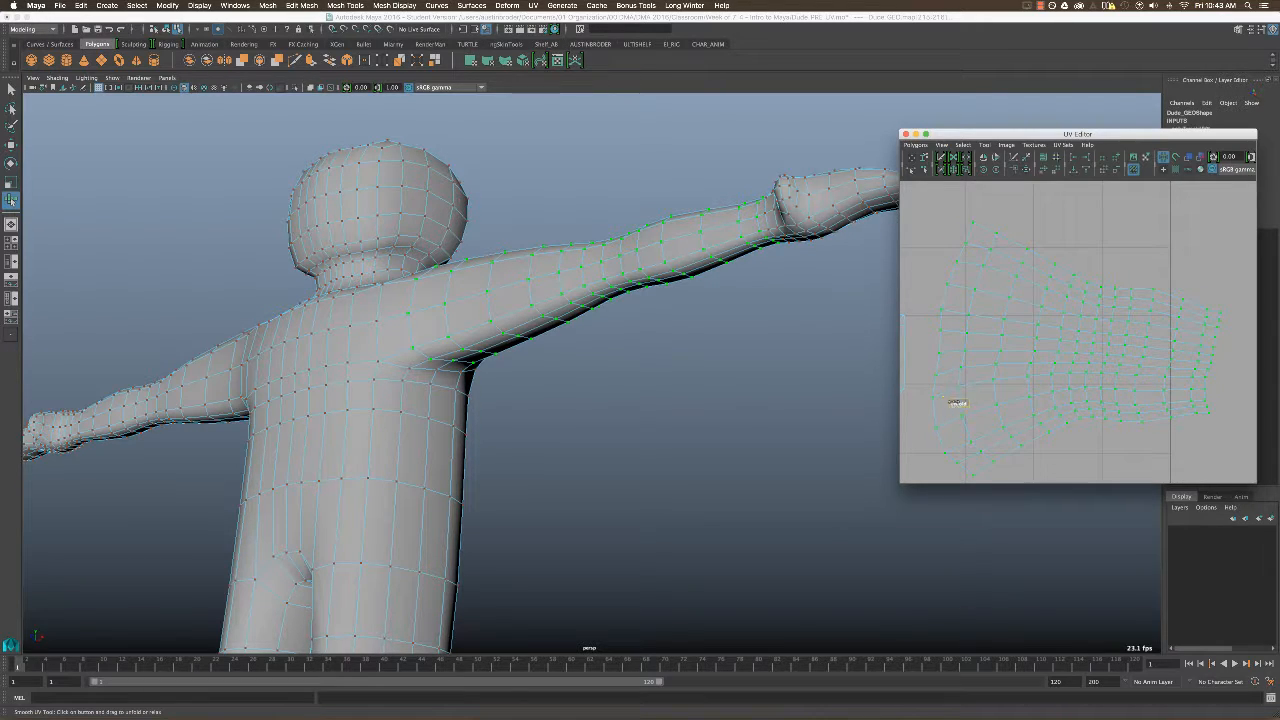
Display the checker texture on the model and examine how the squares run along the unfolded left arm.
scroll(1150, 390, "down", 4)
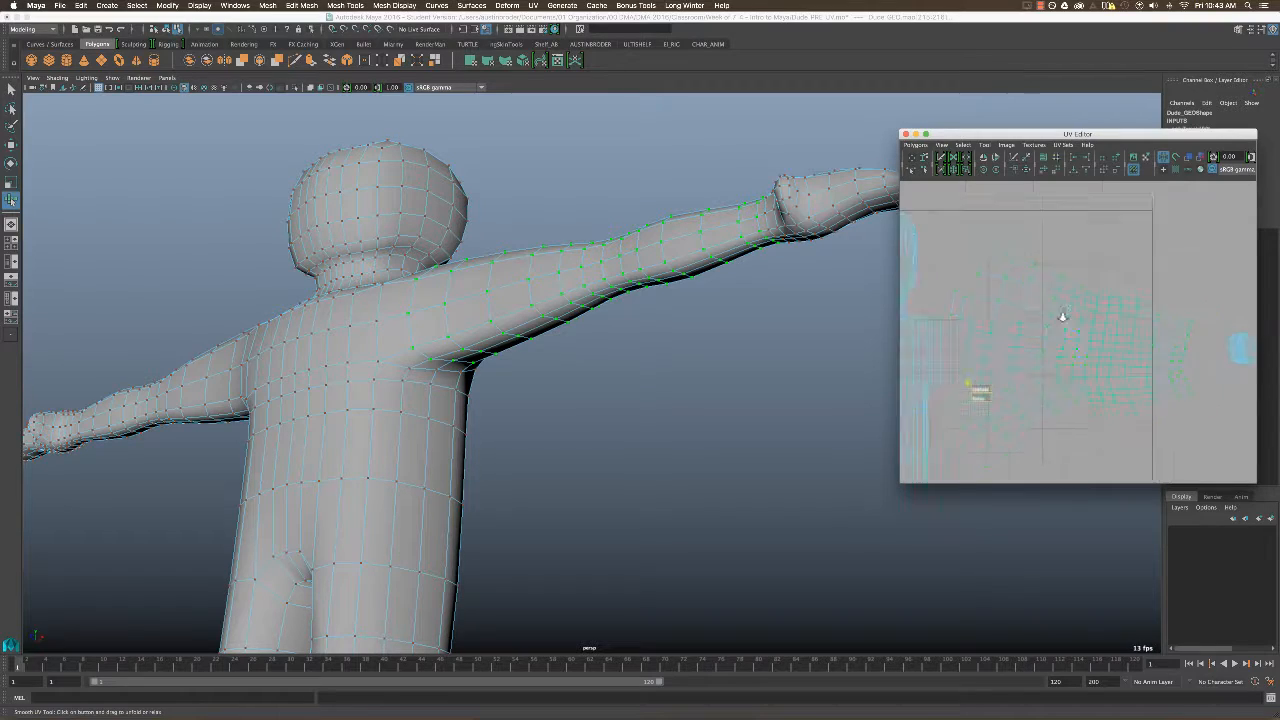
mouse_move(878, 322)
left_mouse_down("alt")
mouse_move(803, 354)
mouse_move(674, 311)
mouse_move(708, 432)
mouse_move(666, 360)
mouse_move(650, 416)
mouse_move(700, 378)
mouse_move(716, 385)
mouse_move(720, 332)
mouse_move(645, 282)
mouse_move(665, 356)
mouse_move(667, 342)
left_mouse_up("alt")
key("6")
key("q")
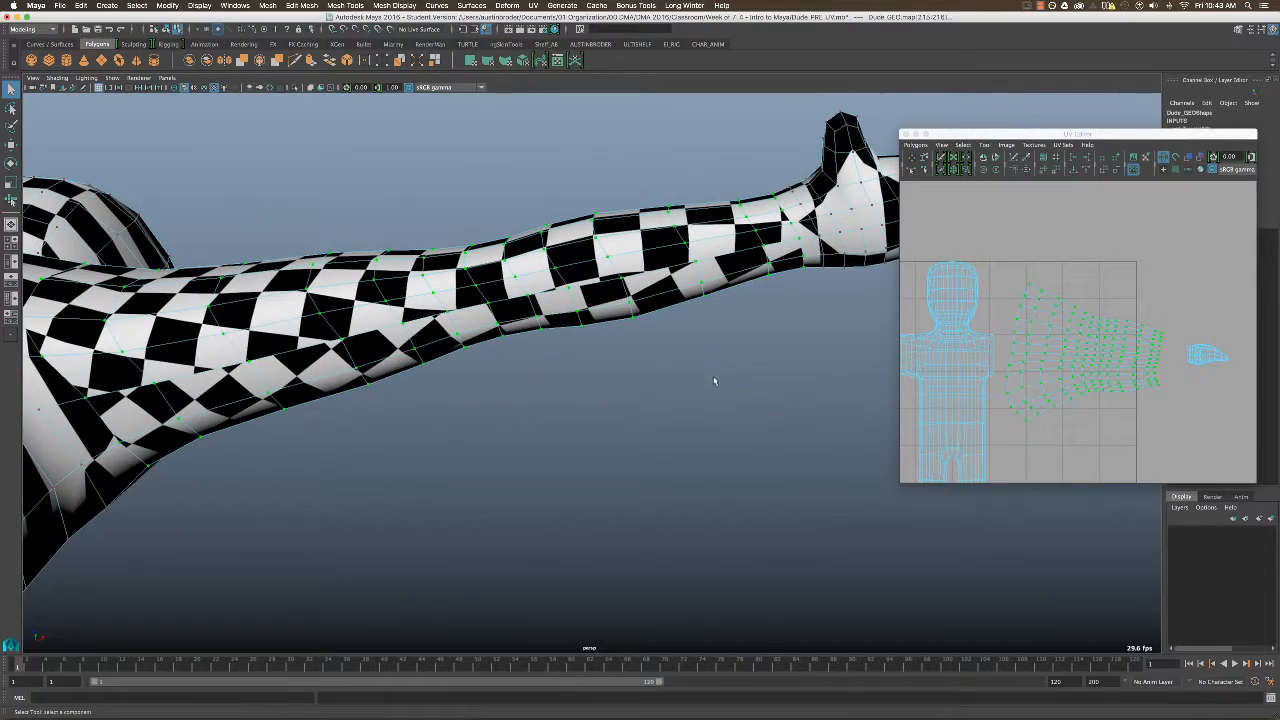
left_click(482, 367)
right_click_drag(1137, 360, 1097, 348, "alt")
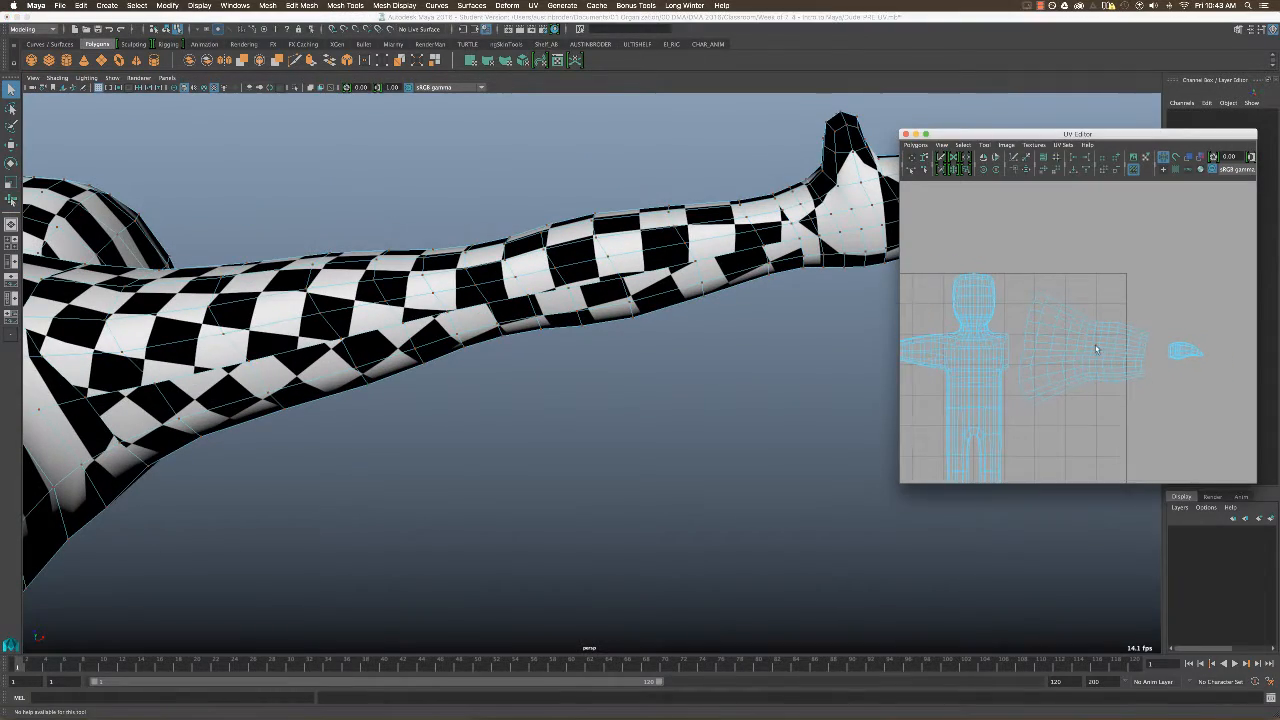
right_click_drag(760, 388, 640, 345, "alt")
mouse_move(640, 345)
left_mouse_down("alt")
mouse_move(573, 253)
mouse_move(523, 357)
mouse_move(623, 340)
left_mouse_up("alt")
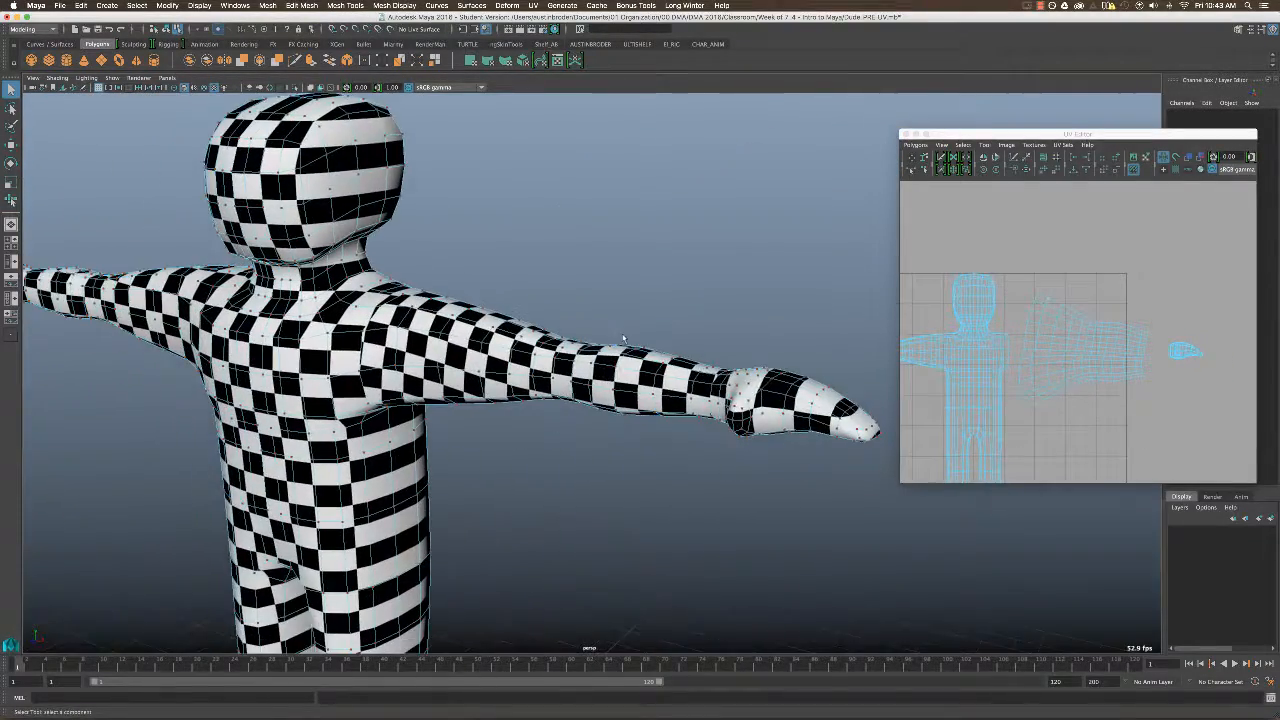
Turn off the texture display, select the edge loop around the right shoulder, and cut the UV edges along it.
right_click_drag(1063, 327, 1060, 300)
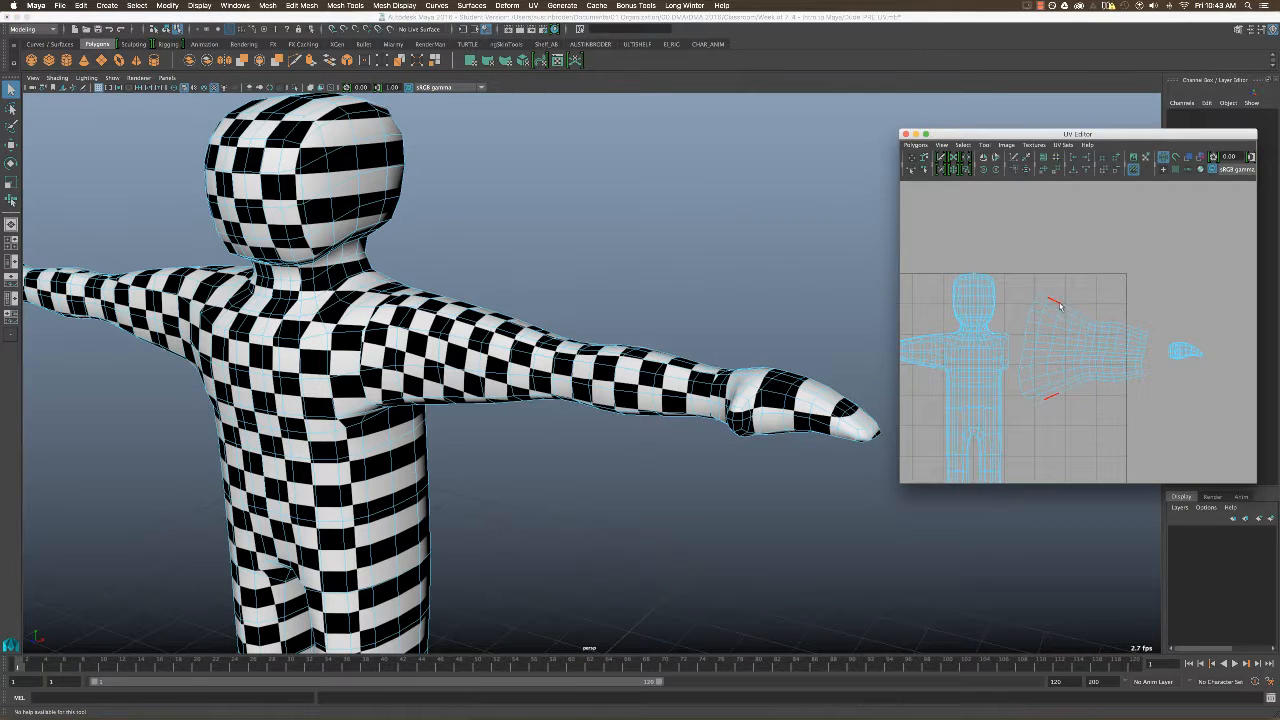
left_click(1105, 407)
middle_click_drag(1064, 399, 1102, 354, "alt")
middle_click_drag(1007, 339, 1087, 361, "alt")
left_click_drag(737, 423, 572, 412, "alt")
right_click_drag(572, 412, 646, 437, "alt")
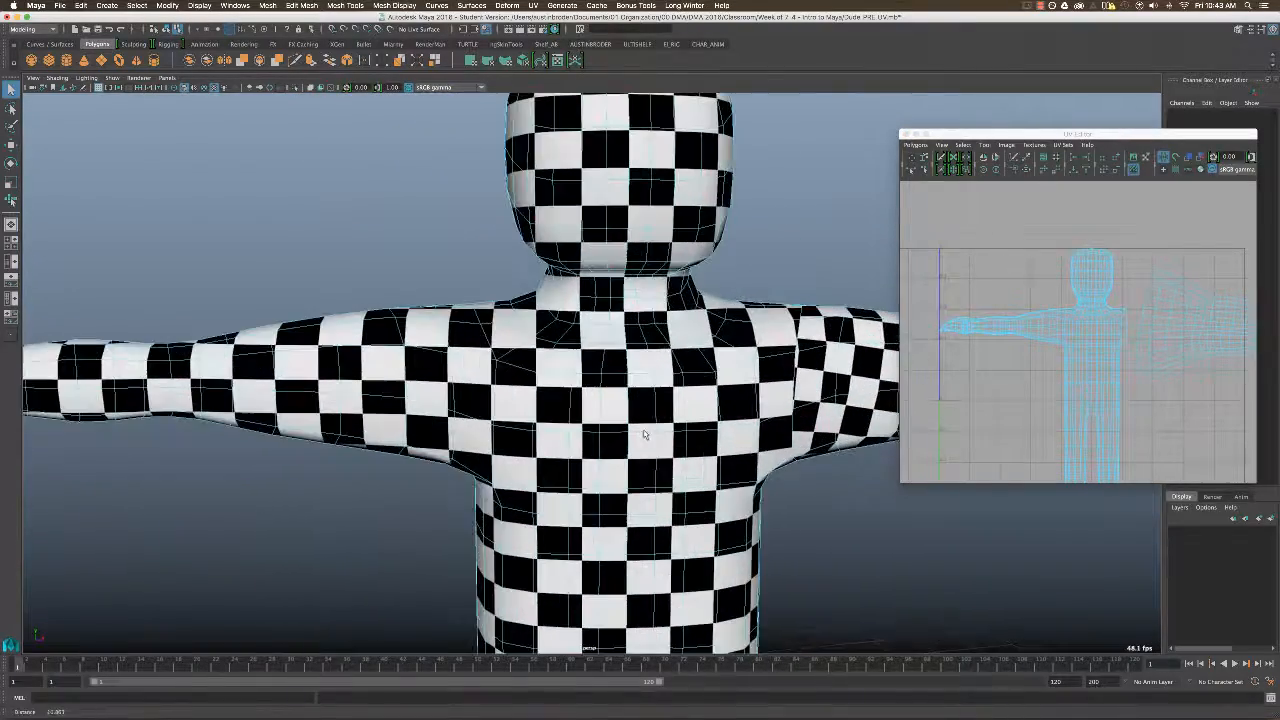
middle_click_drag(646, 437, 660, 437, "alt")
right_click_drag(482, 361, 482, 335)
key("5")
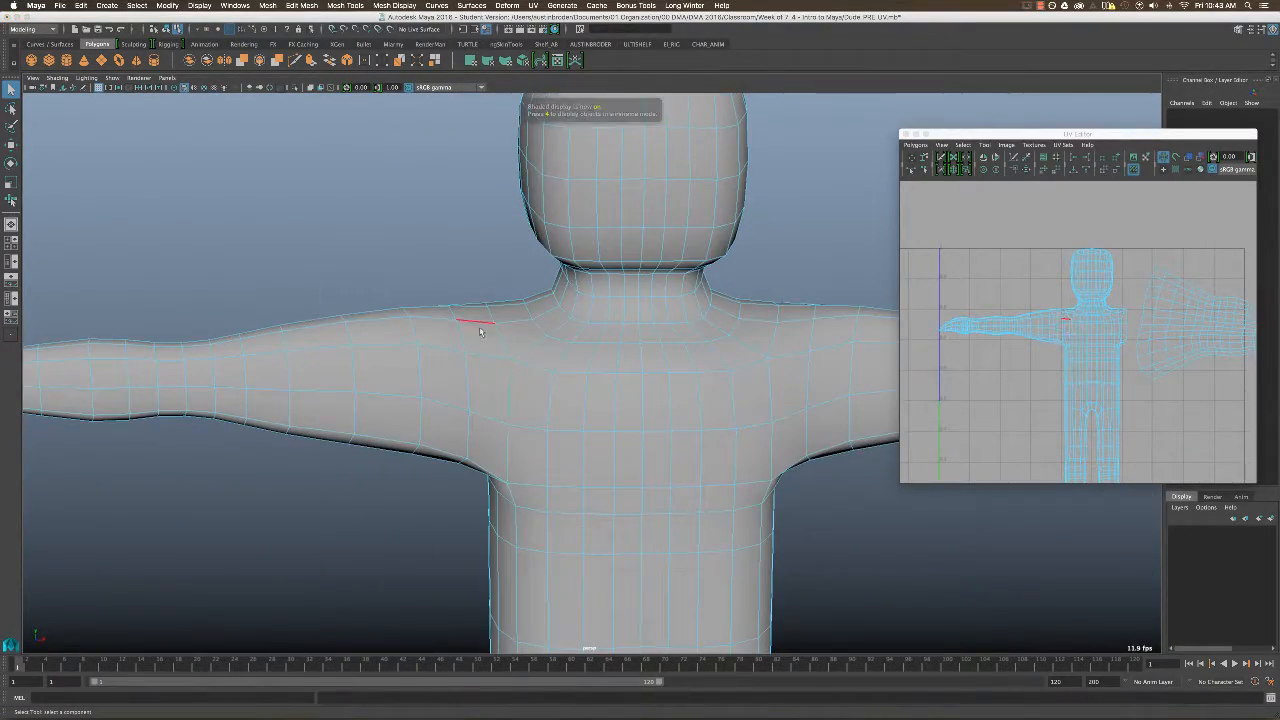
mouse_move(480, 330)
left_mouse_down("alt")
mouse_move(523, 349)
mouse_move(514, 360)
mouse_move(473, 349)
mouse_move(505, 366)
mouse_move(553, 366)
mouse_move(556, 332)
left_mouse_up("alt")
left_click(462, 366)
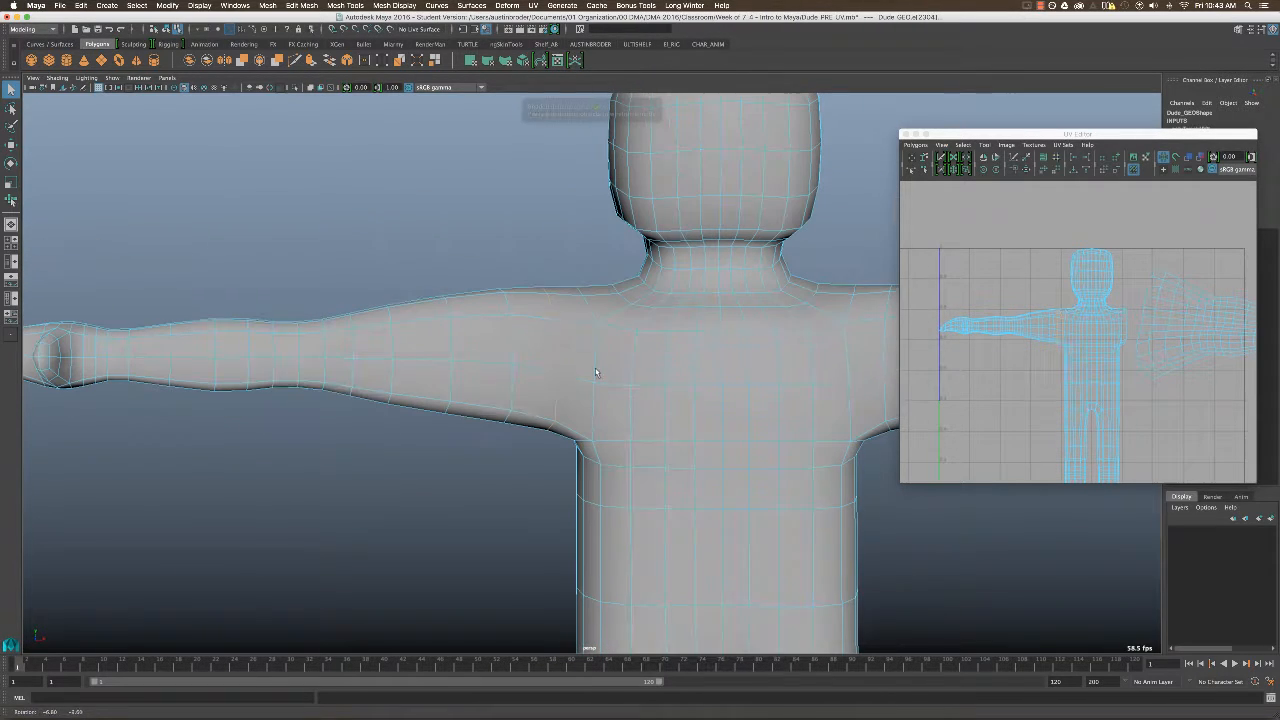
left_click(915, 145)
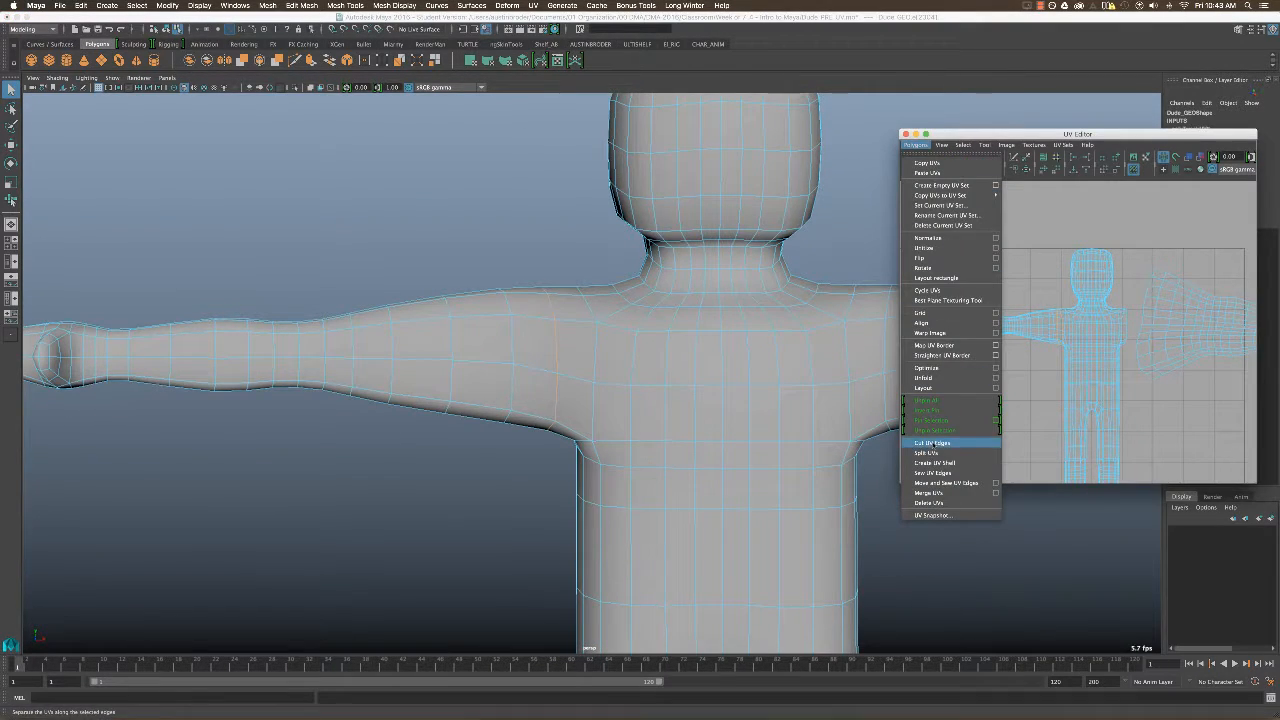
left_click(932, 443)
Select the right arm's UV shell and move it horizontally away from the body shell.
right_click(1064, 322)
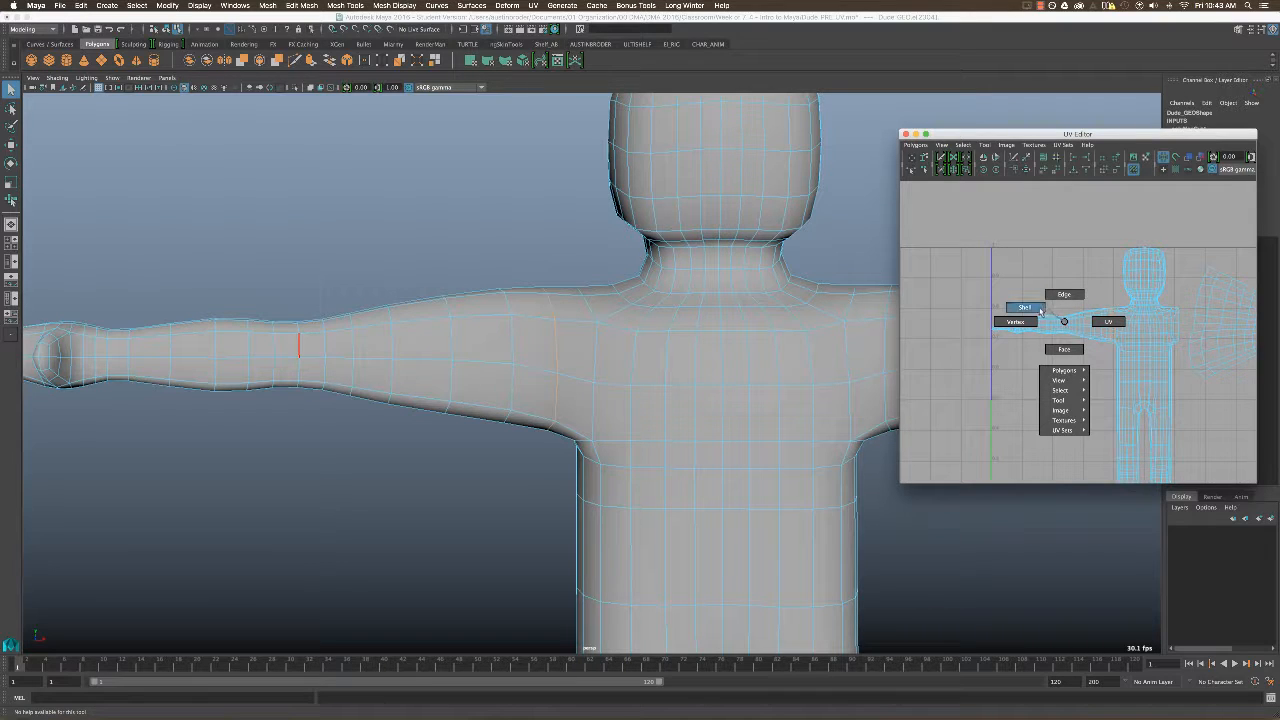
left_click(1037, 307)
left_click(1112, 338)
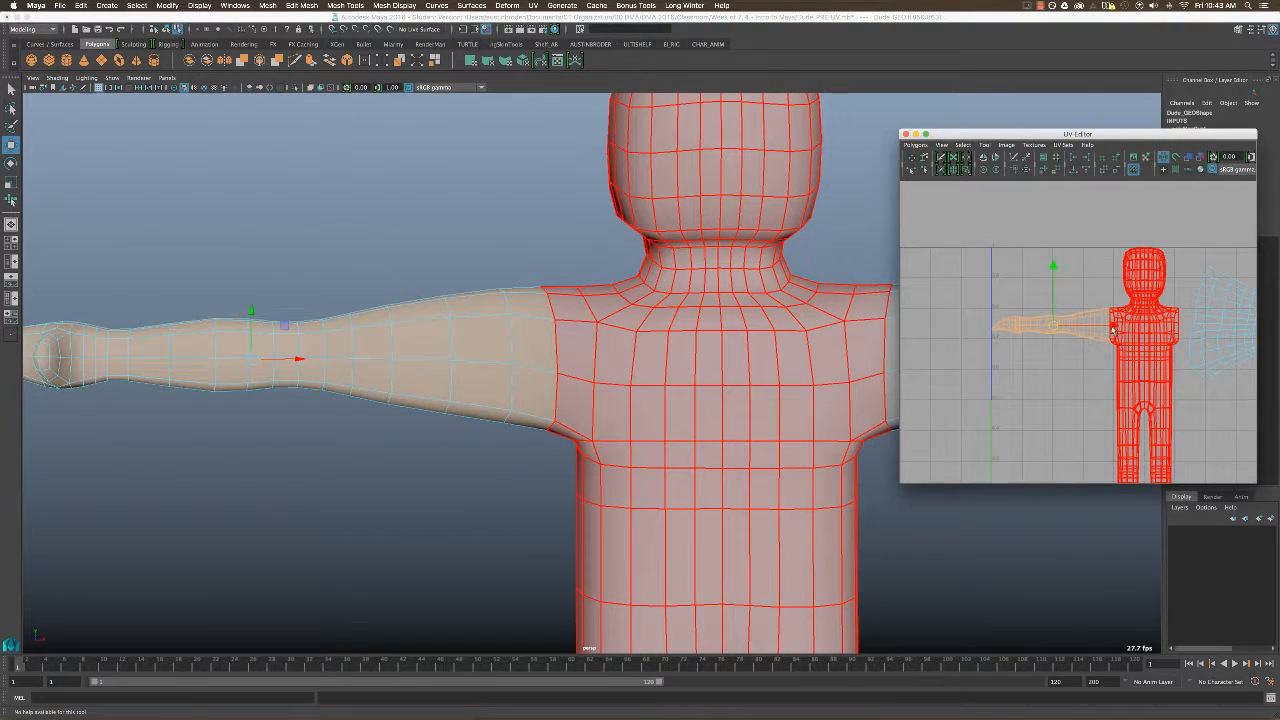
left_click_drag(1113, 329, 1062, 329)
middle_click_drag(1089, 367, 1128, 373, "alt")
Select the edge loop around the right wrist and cut the UV edges along it.
middle_click_drag(347, 367, 410, 370, "alt")
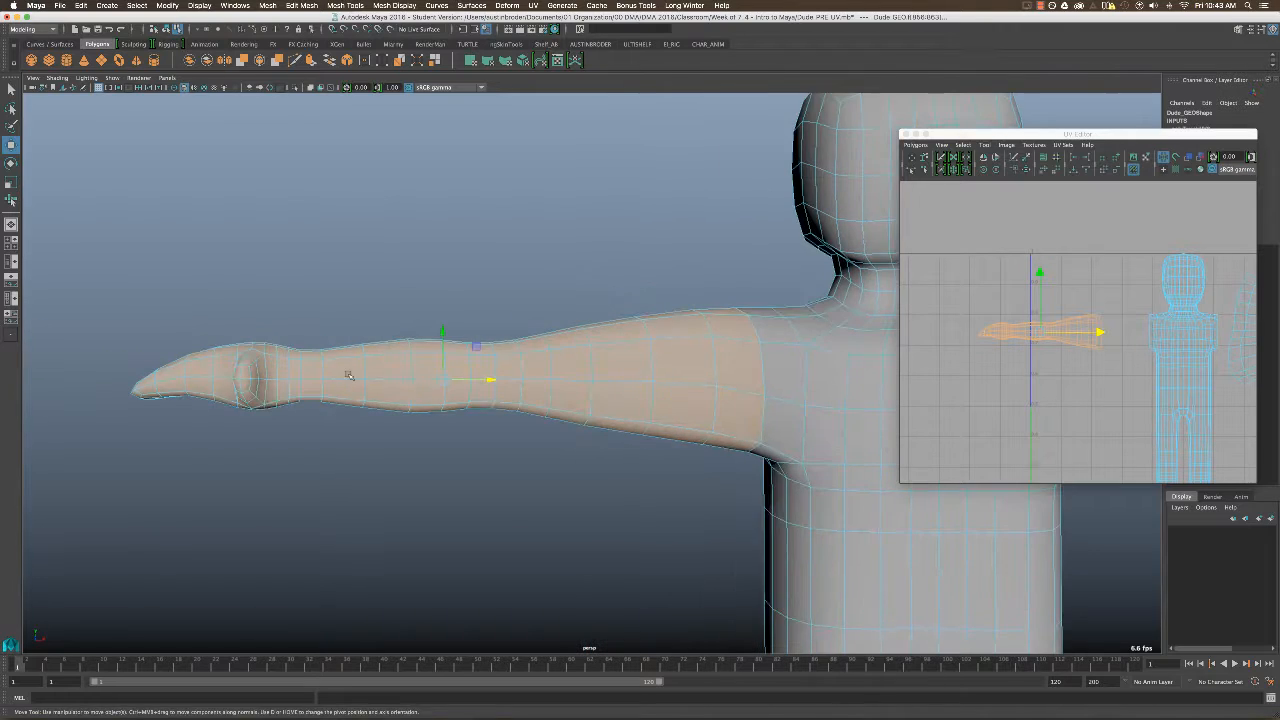
right_click_drag(349, 376, 400, 374, "alt")
middle_click_drag(350, 376, 496, 366, "alt")
left_click_drag(396, 384, 431, 391, "alt")
key("q")
right_click_drag(348, 384, 331, 376)
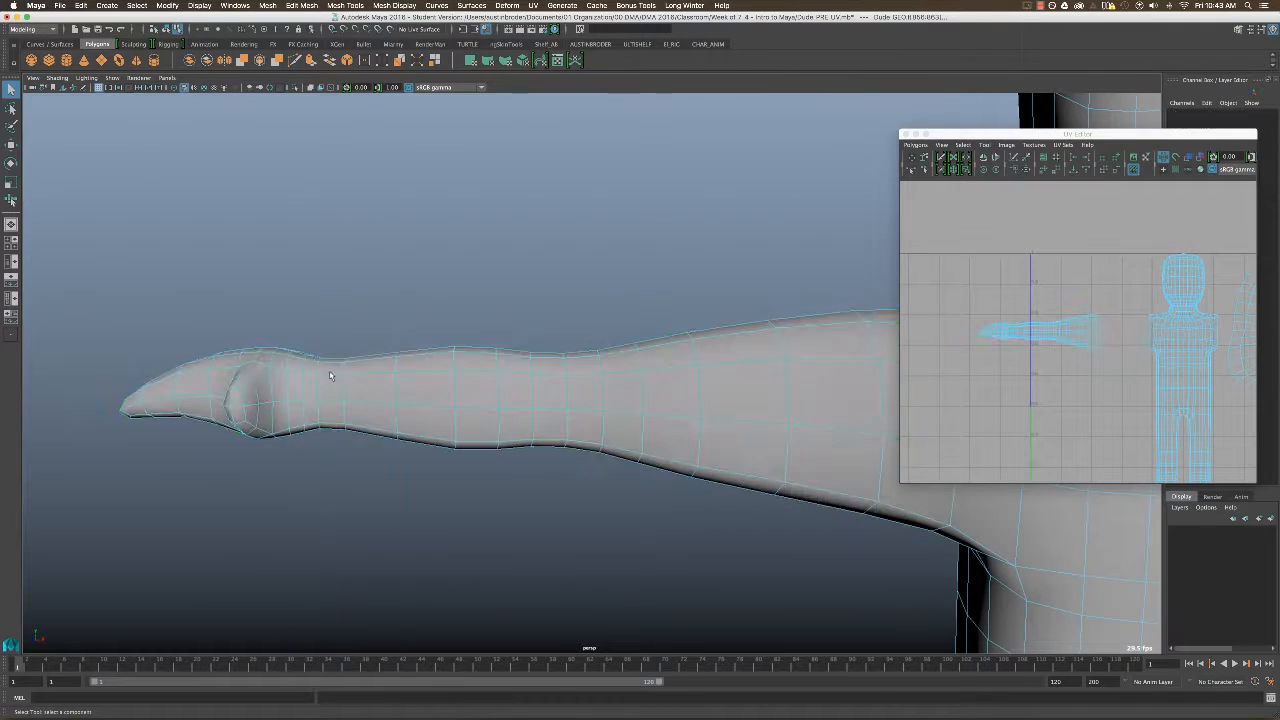
left_click(317, 391)
left_click(371, 402)
mouse_move(482, 411)
left_mouse_down("alt")
mouse_move(475, 437)
mouse_move(488, 410)
left_mouse_up("alt")
right_click_drag(1044, 320, 1148, 350, "alt")
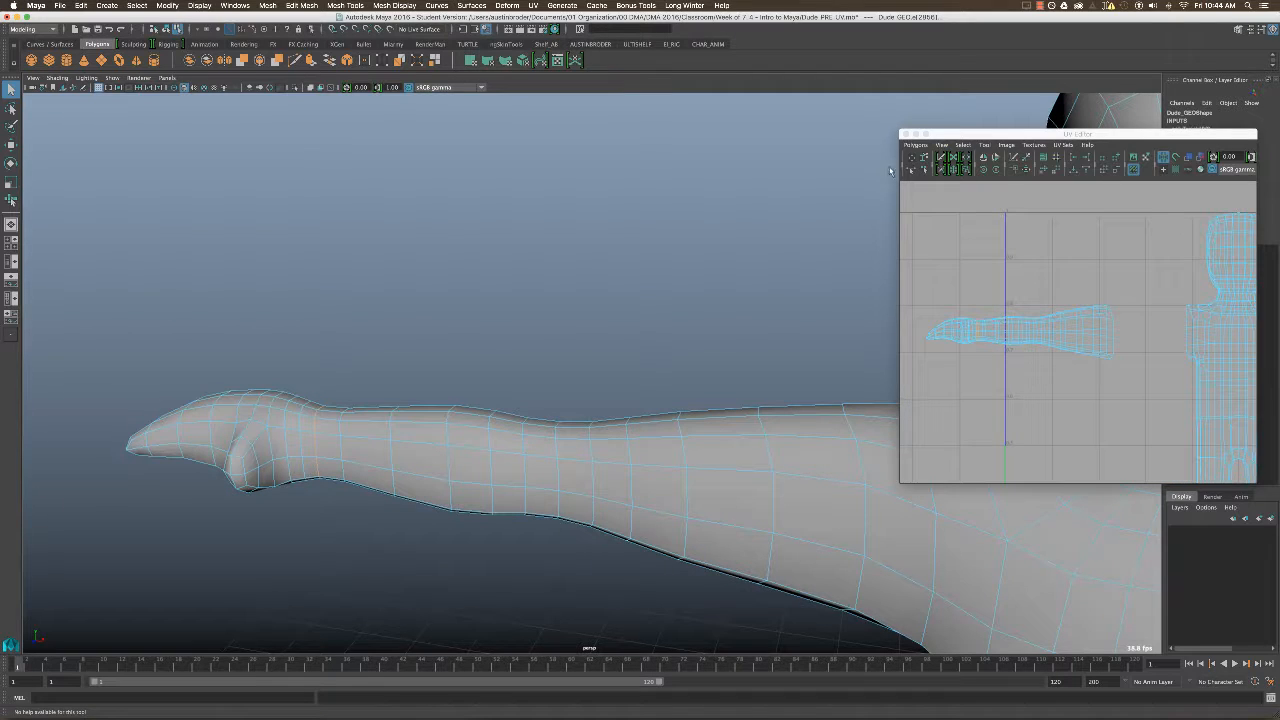
left_click(915, 145)
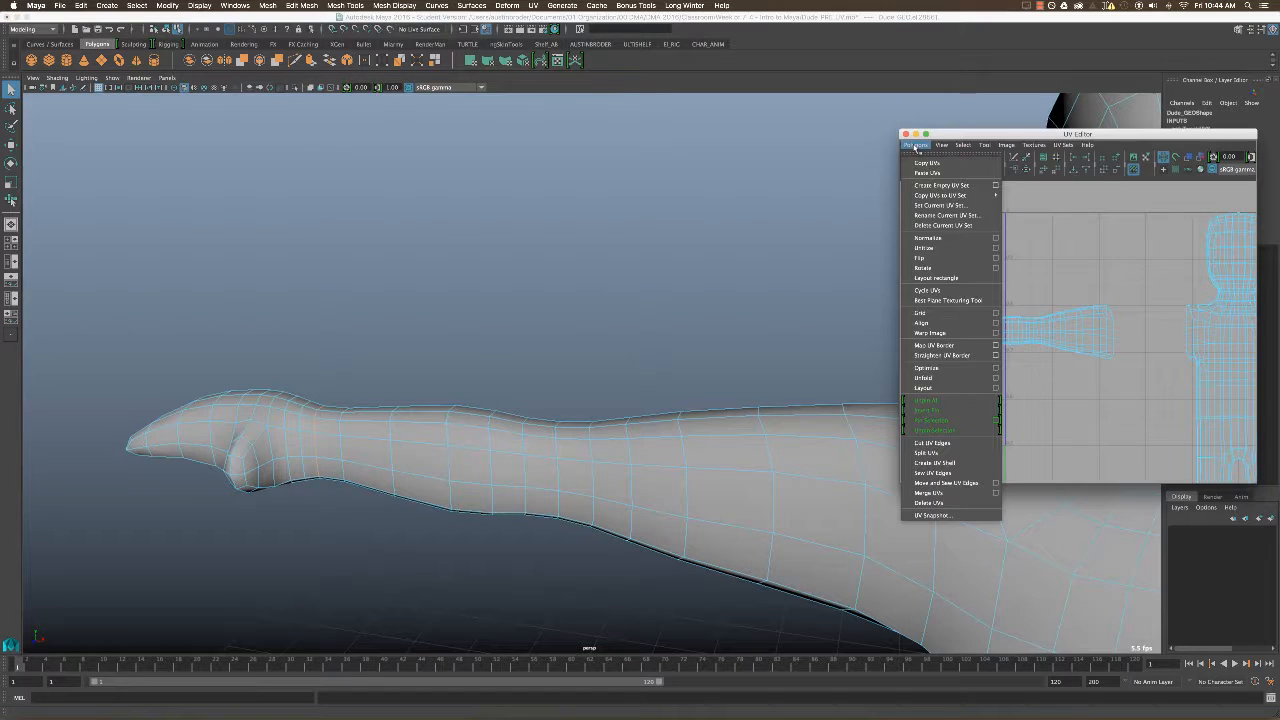
left_click(947, 443)
Separate the right hand's UV shell from the arm's shell by moving the shells apart horizontally.
right_click_drag(970, 338, 942, 323)
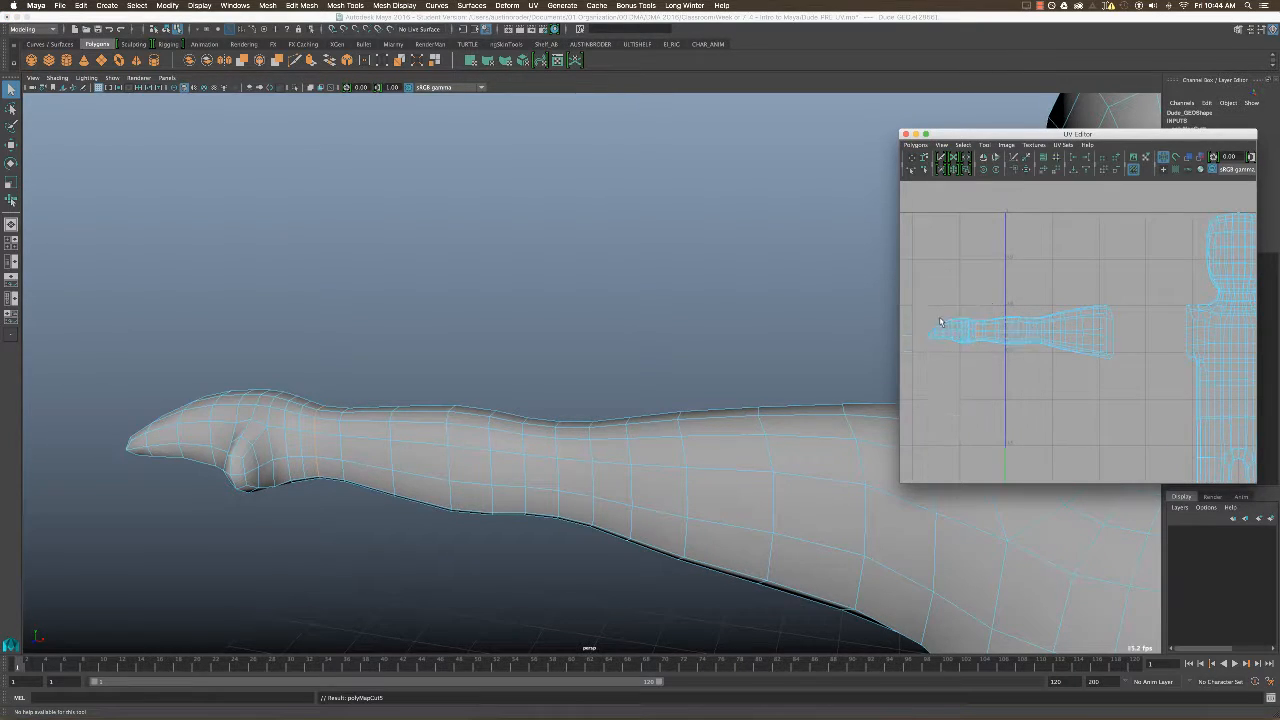
left_click(942, 325)
key("w")
middle_click_drag(993, 333, 1035, 334, "alt")
left_click_drag(1054, 333, 994, 333)
key("q")
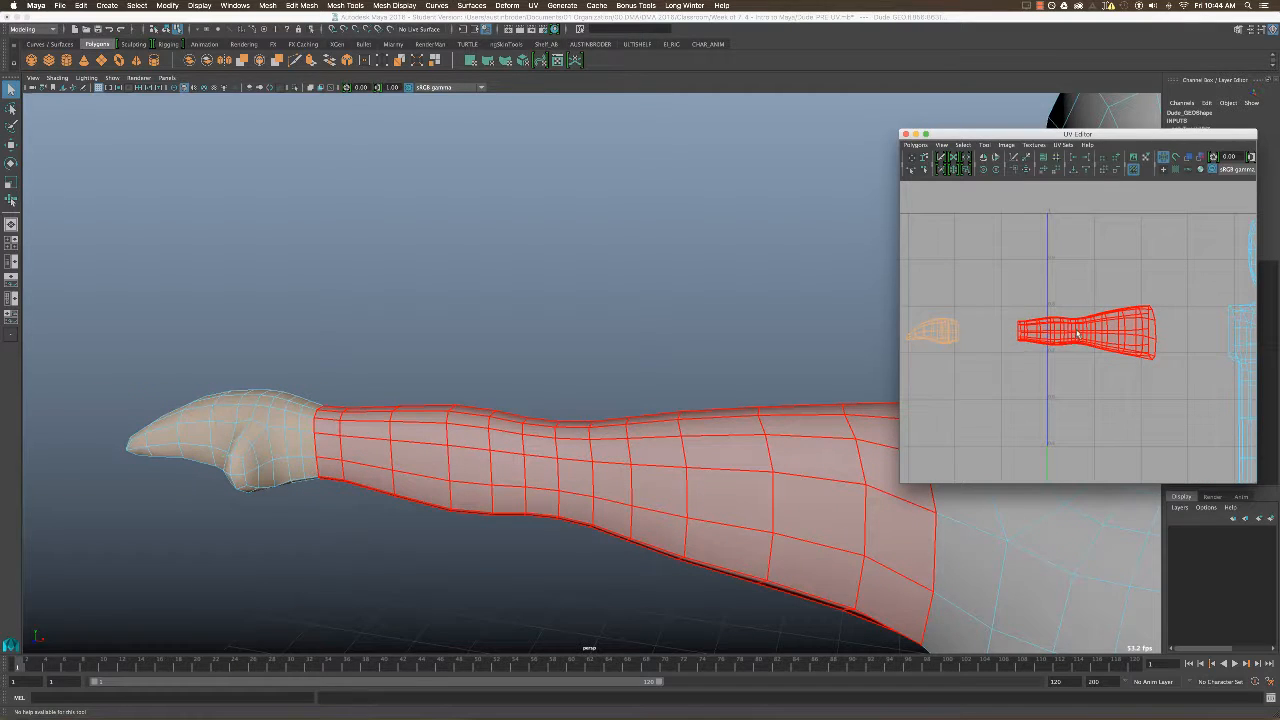
Select the row of edges along the right arm's underside from armpit to wrist and cut the UV edges along it.
right_click_drag(1076, 333, 1217, 410)
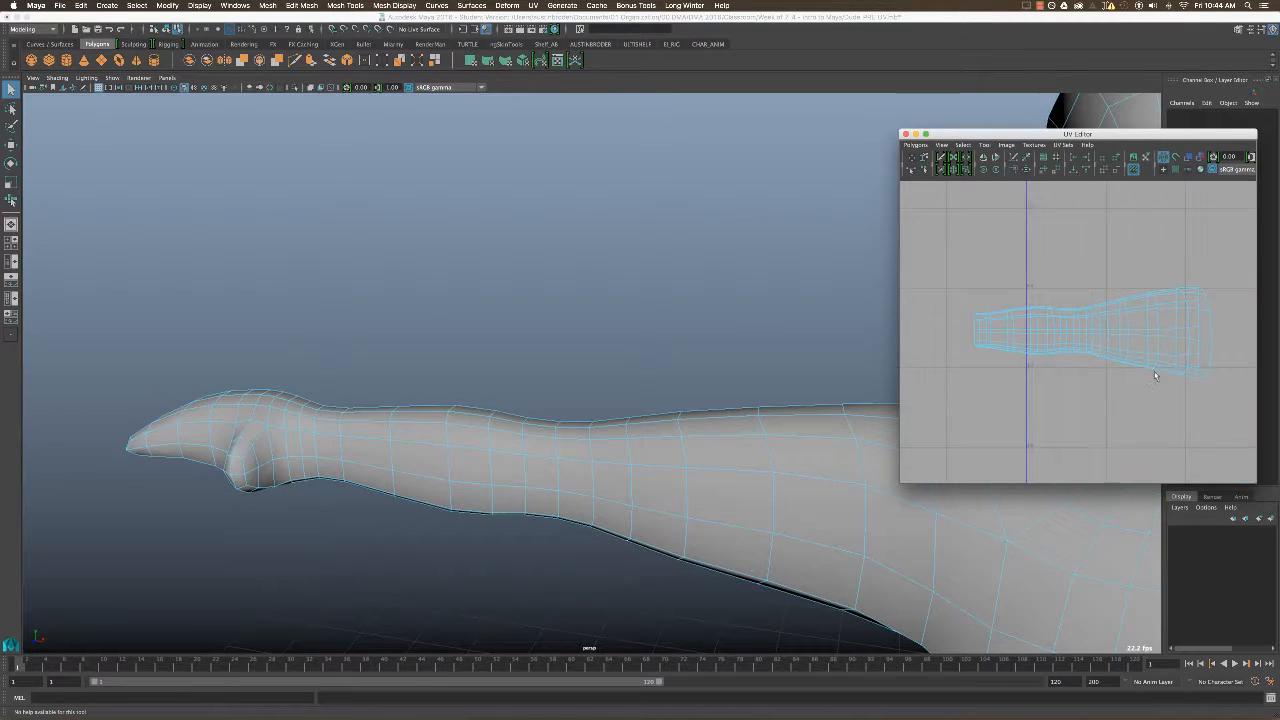
left_click(1229, 391)
left_click(1233, 390)
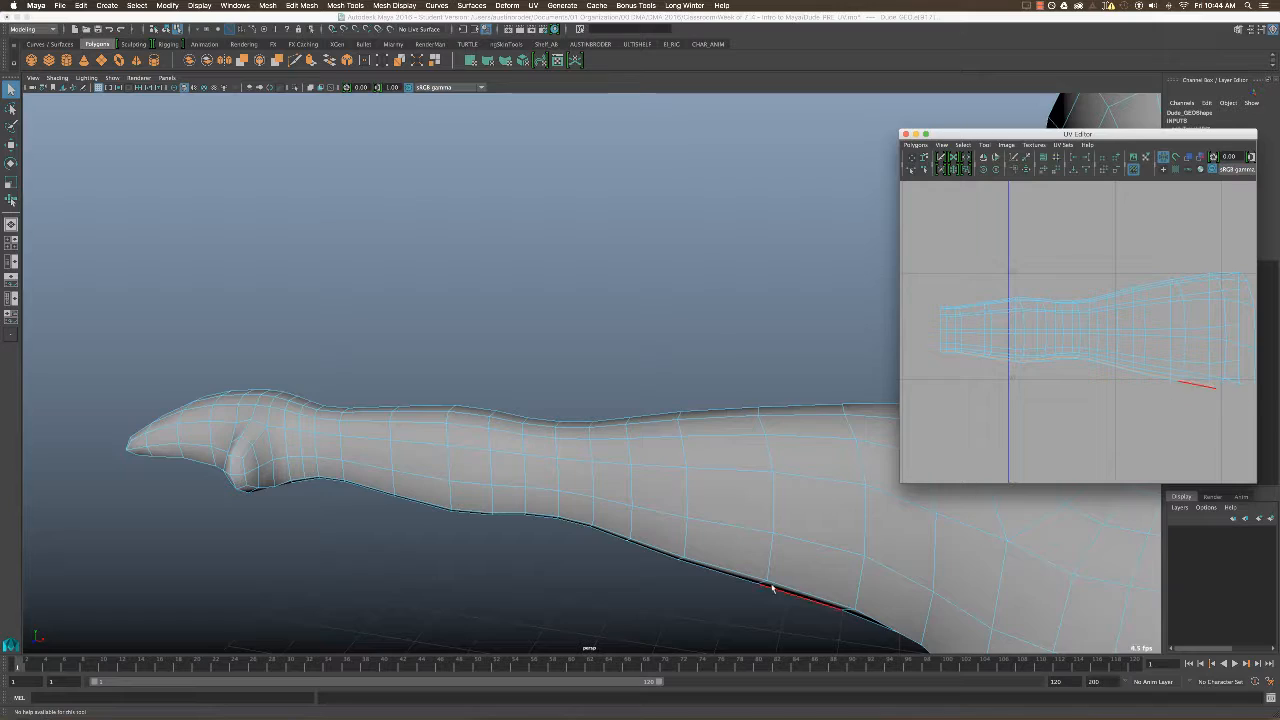
left_click_drag(771, 588, 718, 428, "alt")
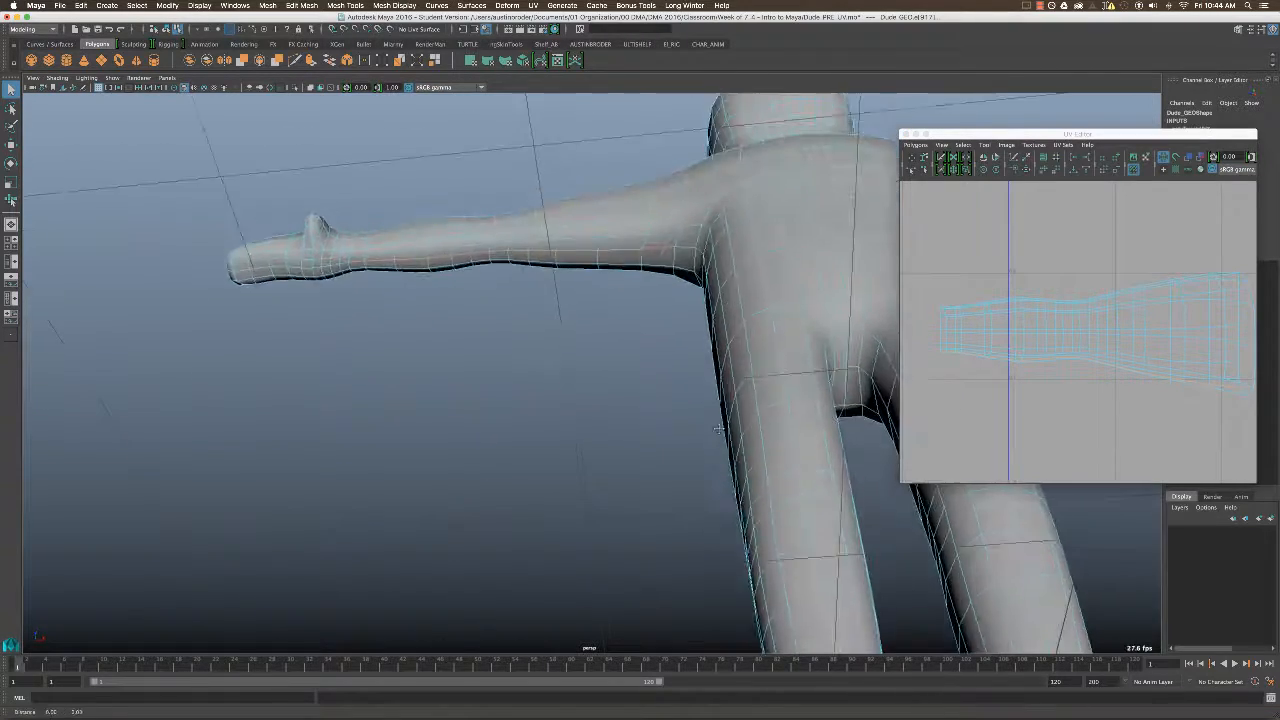
middle_click_drag(718, 428, 692, 492, "alt")
left_click_drag(692, 492, 688, 570, "alt")
right_click_drag(1098, 358, 1082, 335, "alt")
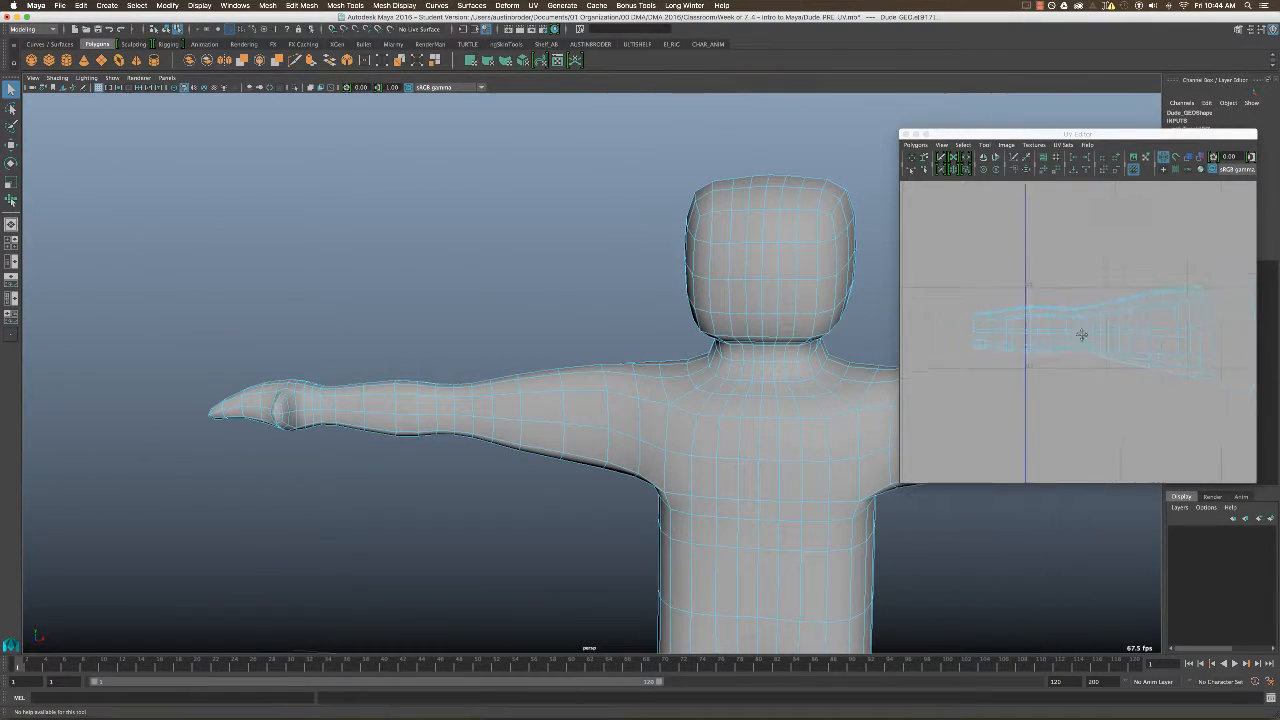
middle_click_drag(1082, 335, 1011, 336, "alt")
middle_click_drag(952, 220, 986, 234, "alt")
left_click(915, 146)
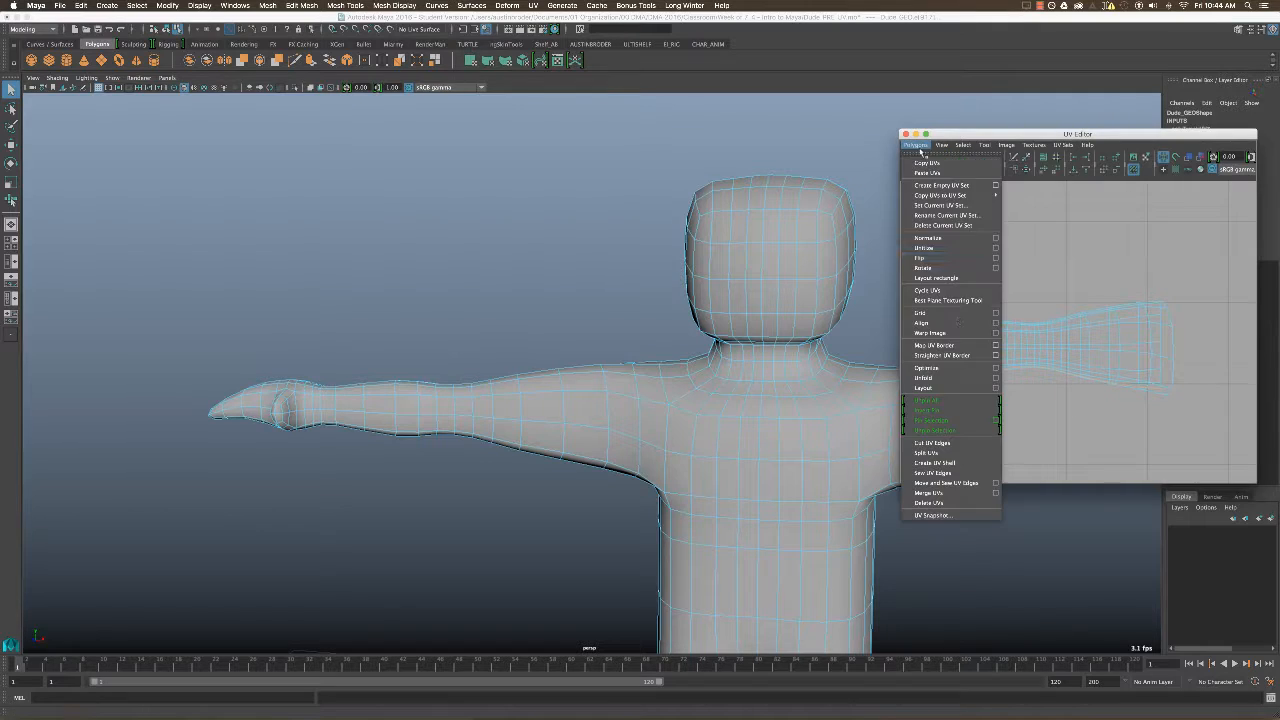
left_click(948, 444)
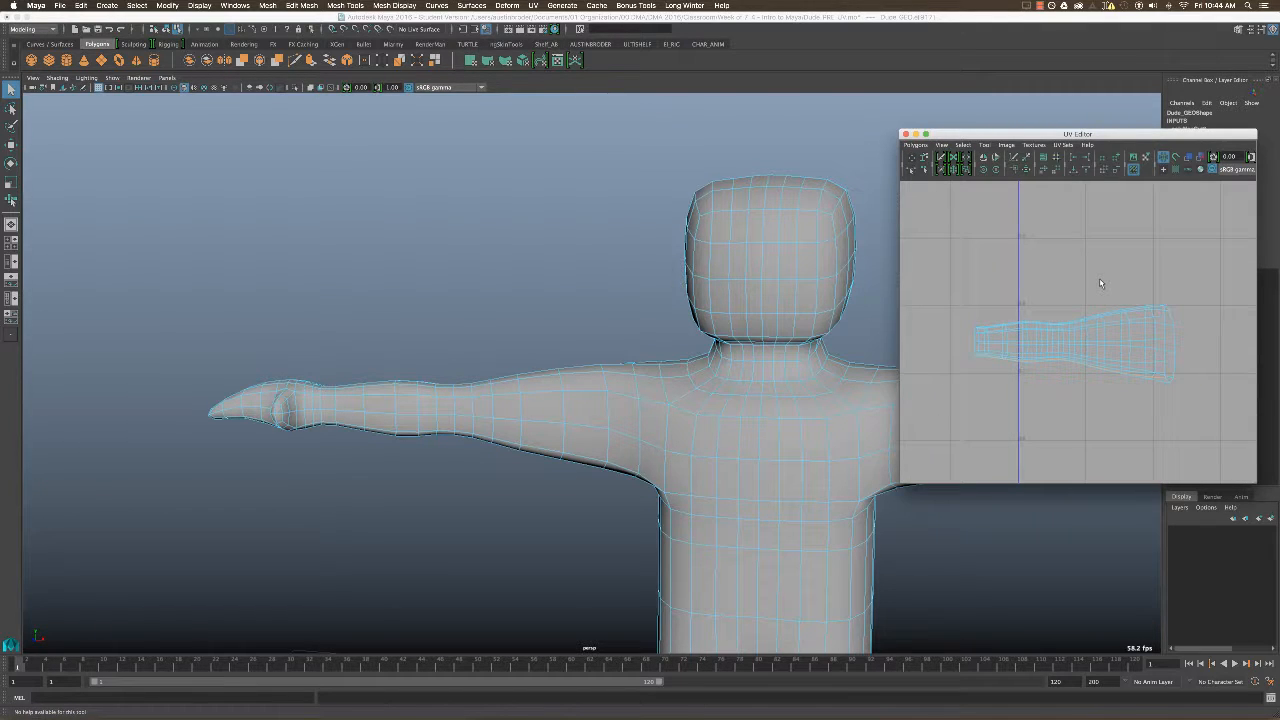
Select all UVs of the right arm's shell and unfold them with the Smooth UV Tool.
right_click_drag(1096, 349, 1130, 349)
left_click_drag(1068, 367, 936, 430)
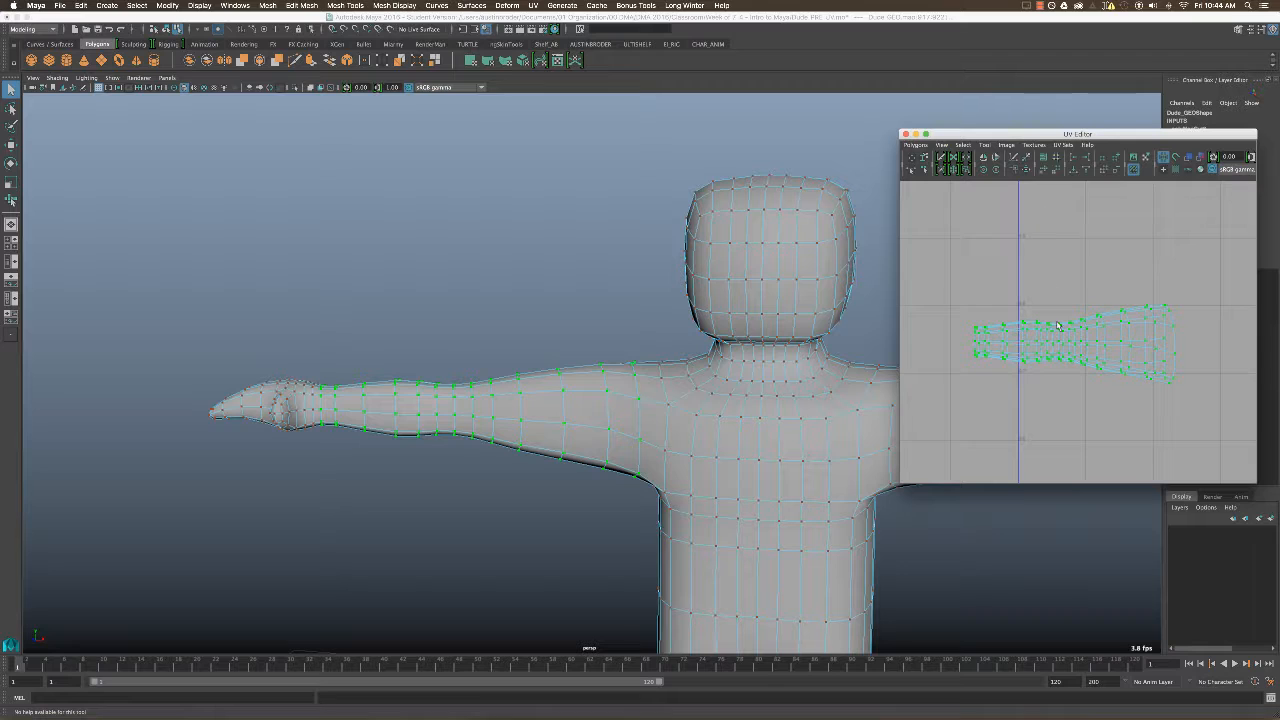
right_click_drag(1060, 334, 1056, 362, "shift")
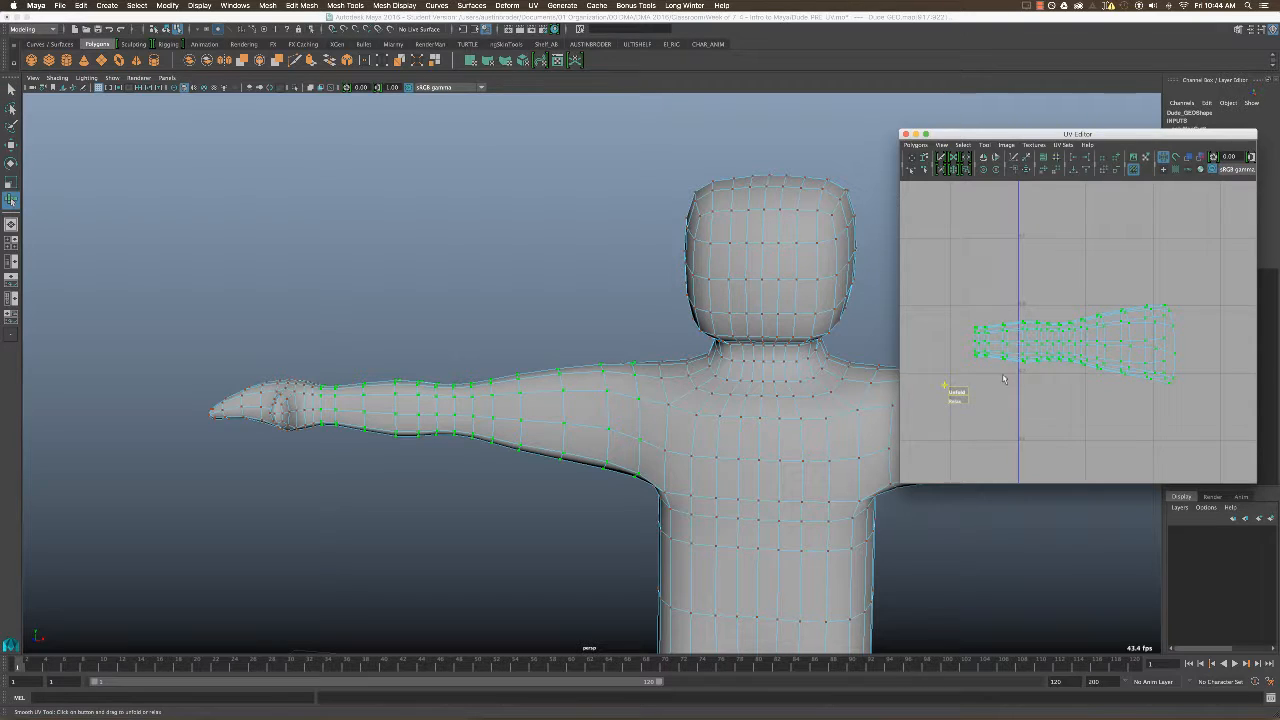
left_click_drag(957, 391, 980, 391)
Display the checker texture again, return to object mode, and compare the squares on both arms with the body.
key("6")
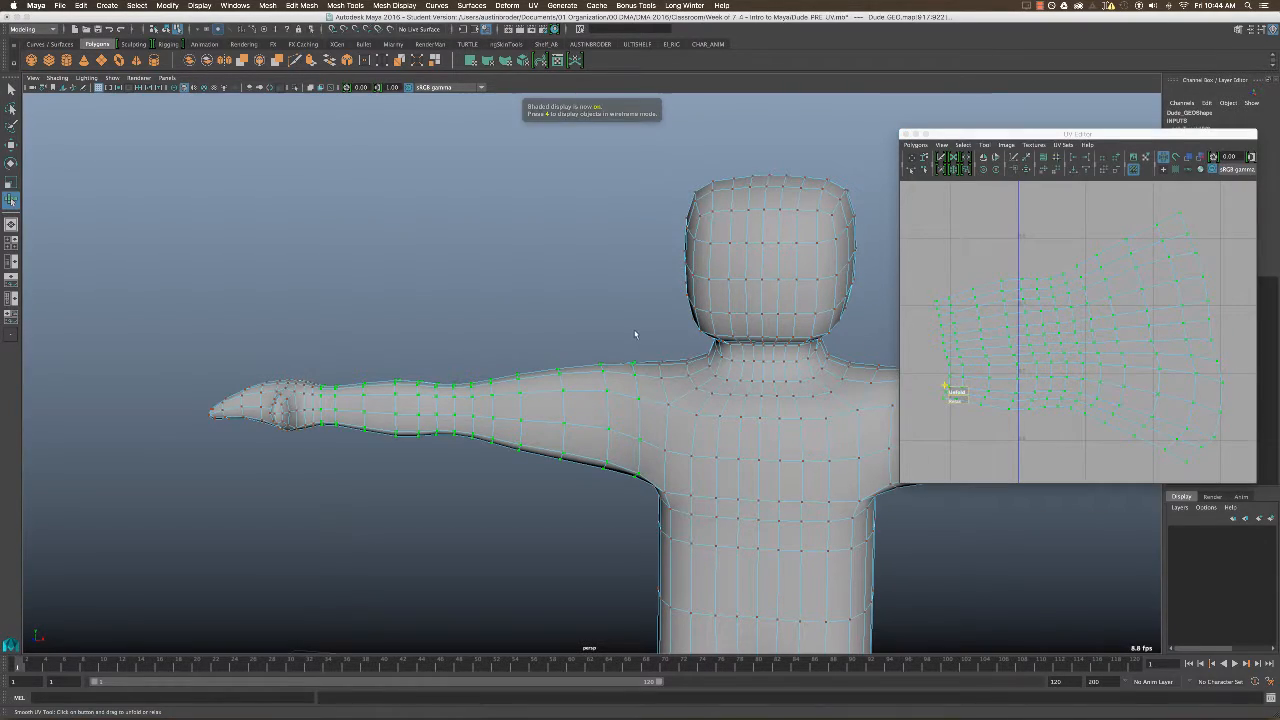
middle_click_drag(657, 337, 605, 296, "alt")
left_click_drag(605, 296, 455, 320, "alt")
scroll(1044, 297, "down", 5)
scroll(1044, 297, "down", 5)
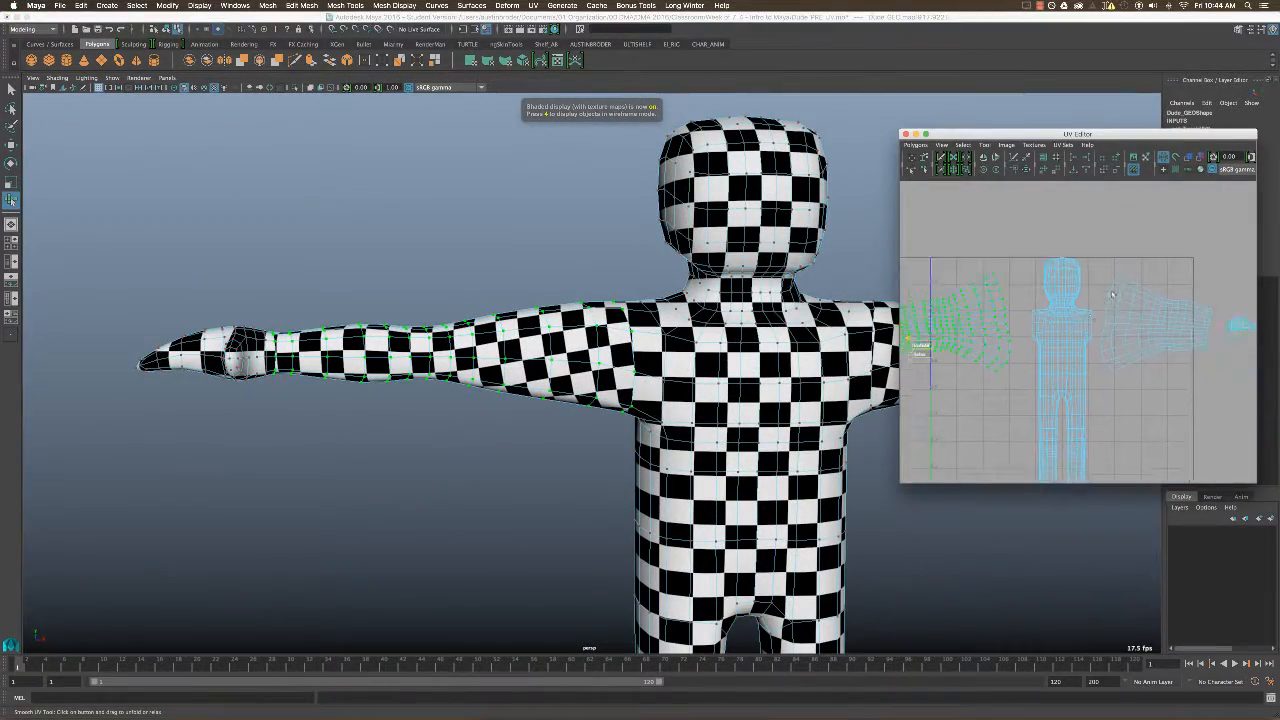
scroll(677, 362, "down", 2)
right_click(677, 362)
left_click(727, 347)
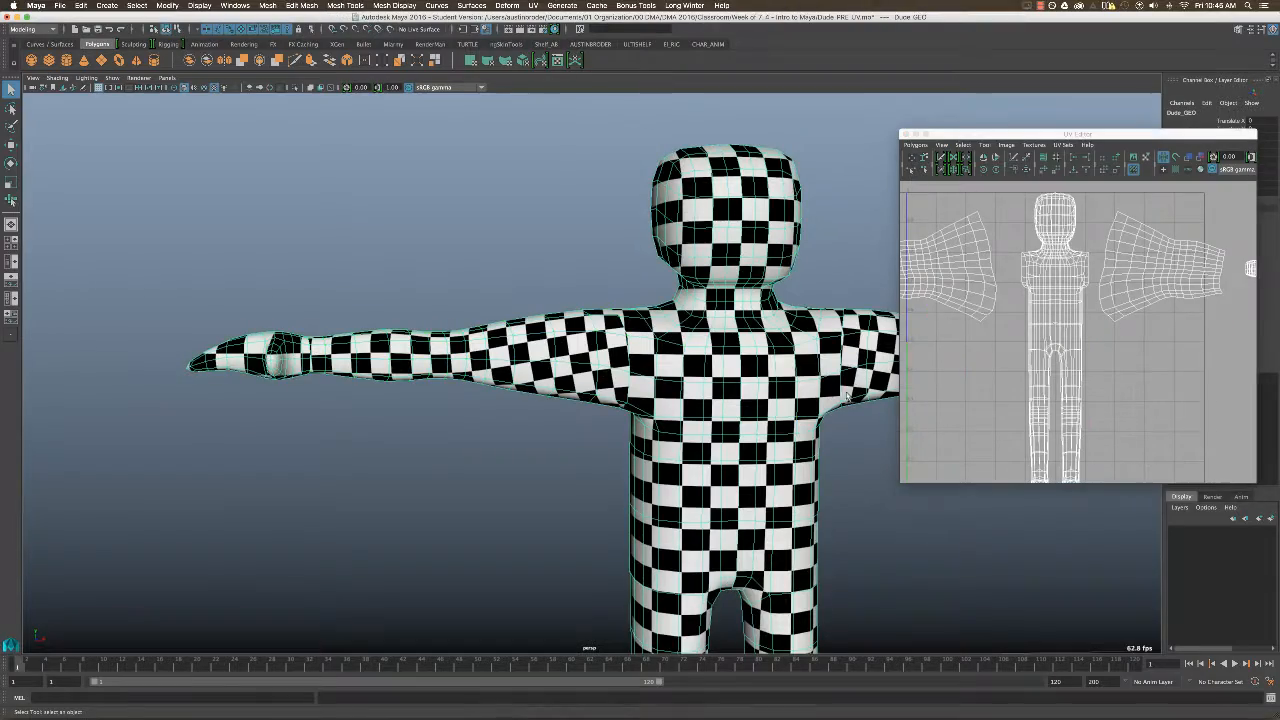
middle_click_drag(845, 388, 750, 432, "alt")
scroll(750, 432, "up", 4)
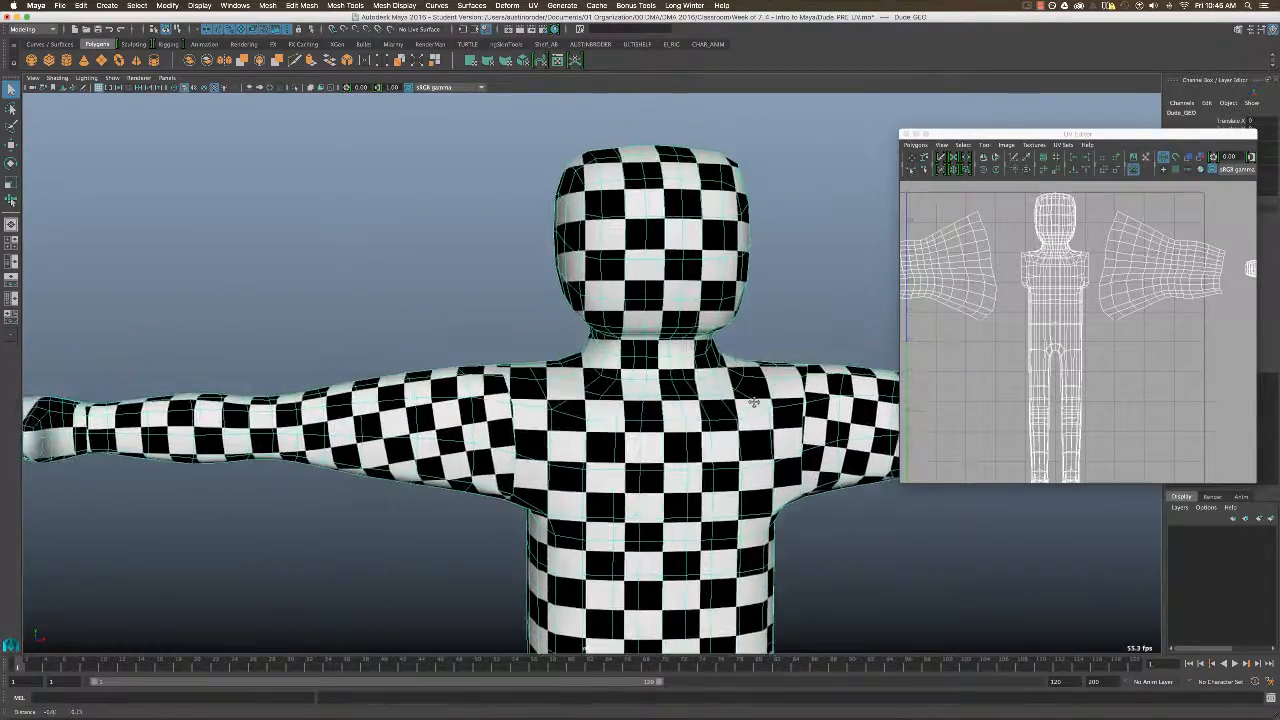
Select the edge loop around the top of the neck, just below the head.
left_click_drag(745, 360, 620, 382, "alt")
scroll(694, 365, "up", 4)
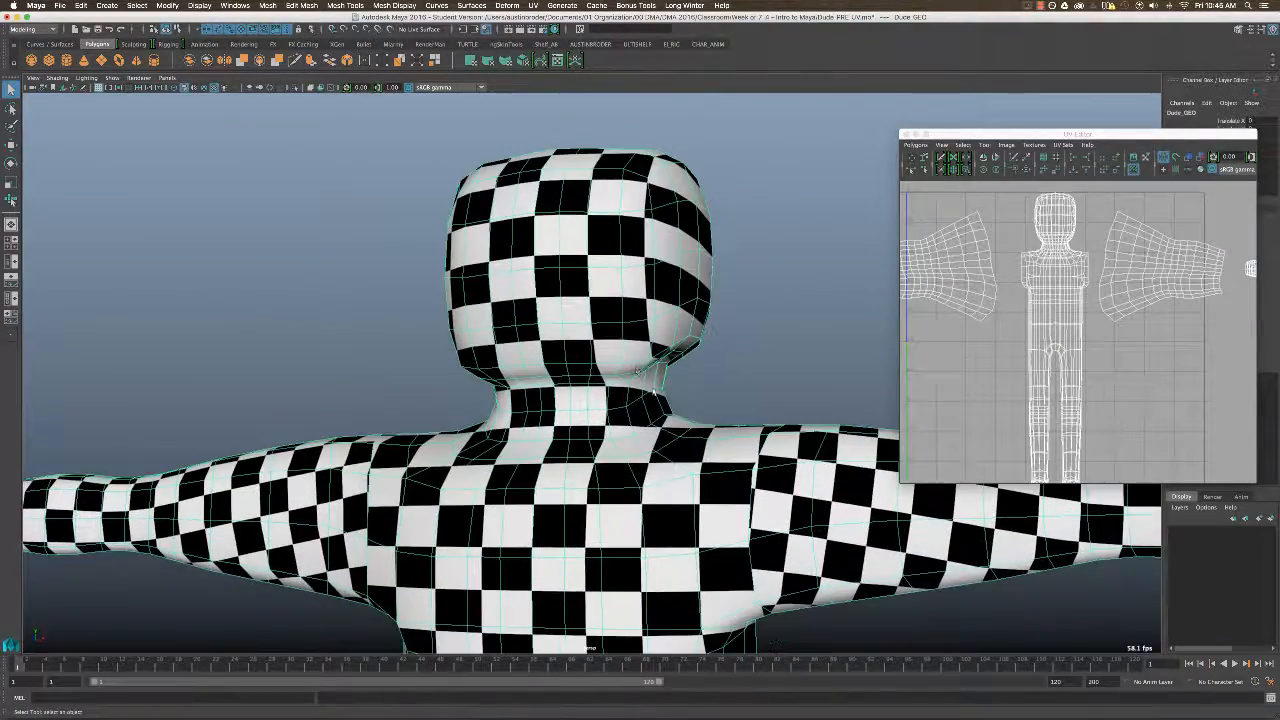
right_click_drag(620, 382, 620, 350)
double_click(599, 387)
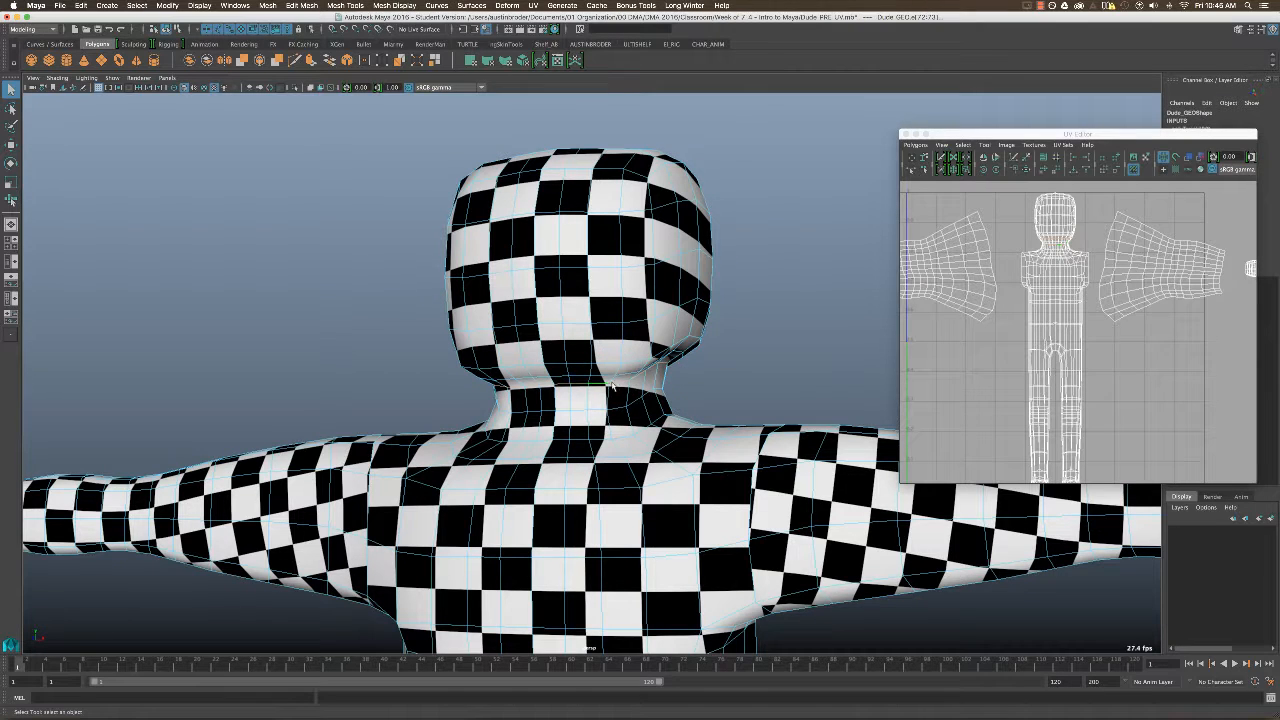
middle_click_drag(674, 363, 684, 397, "alt")
left_click_drag(685, 396, 679, 390, "alt")
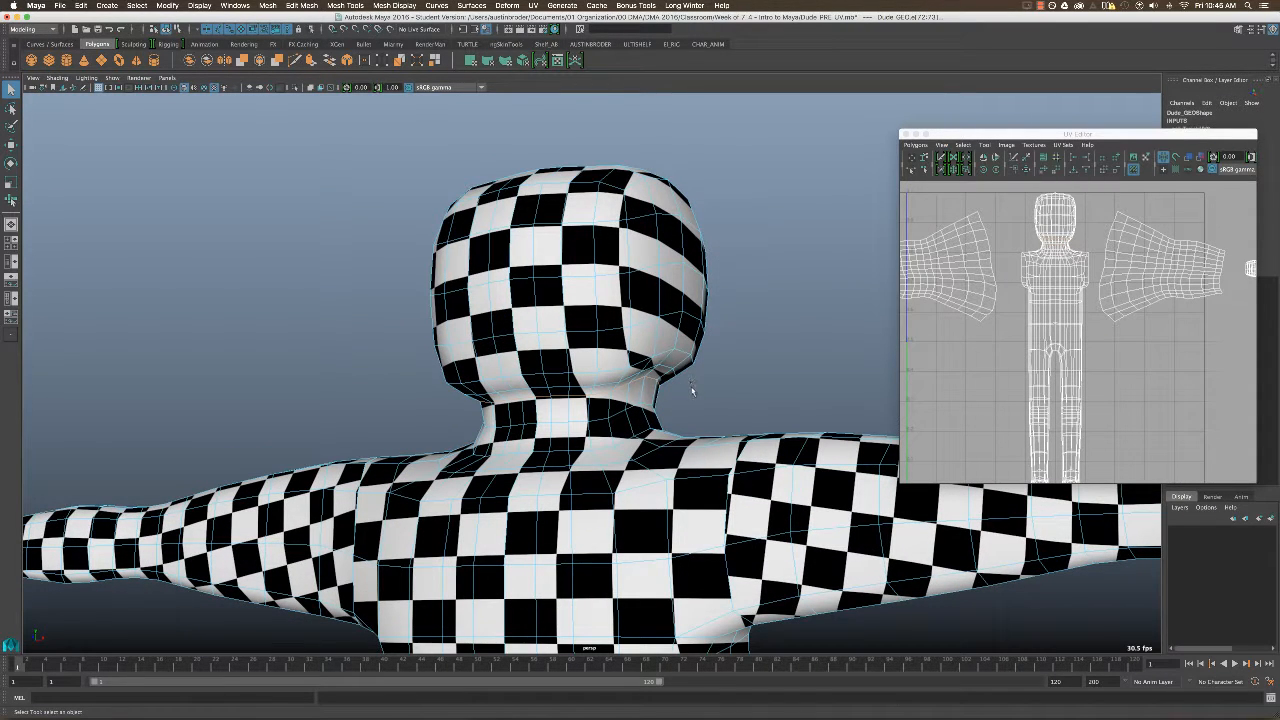